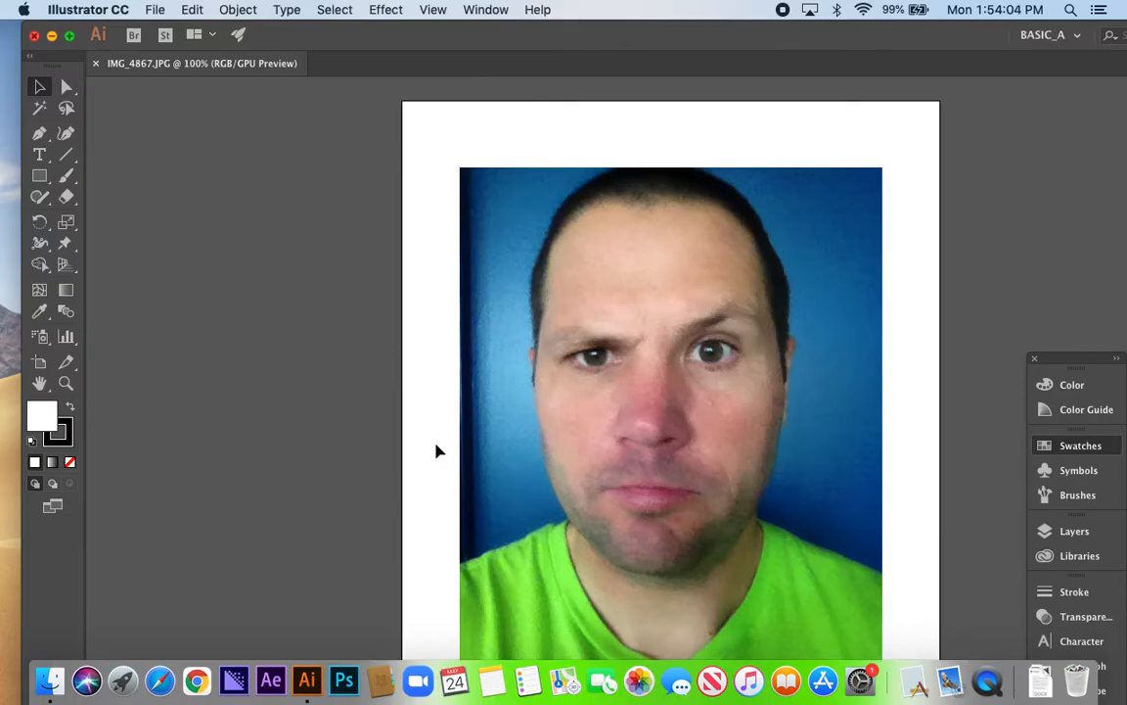
# Enlarge the portrait photo proportionally until it extends well beyond the artboard on every side
pyautogui.scroll(-1, 649, 466)
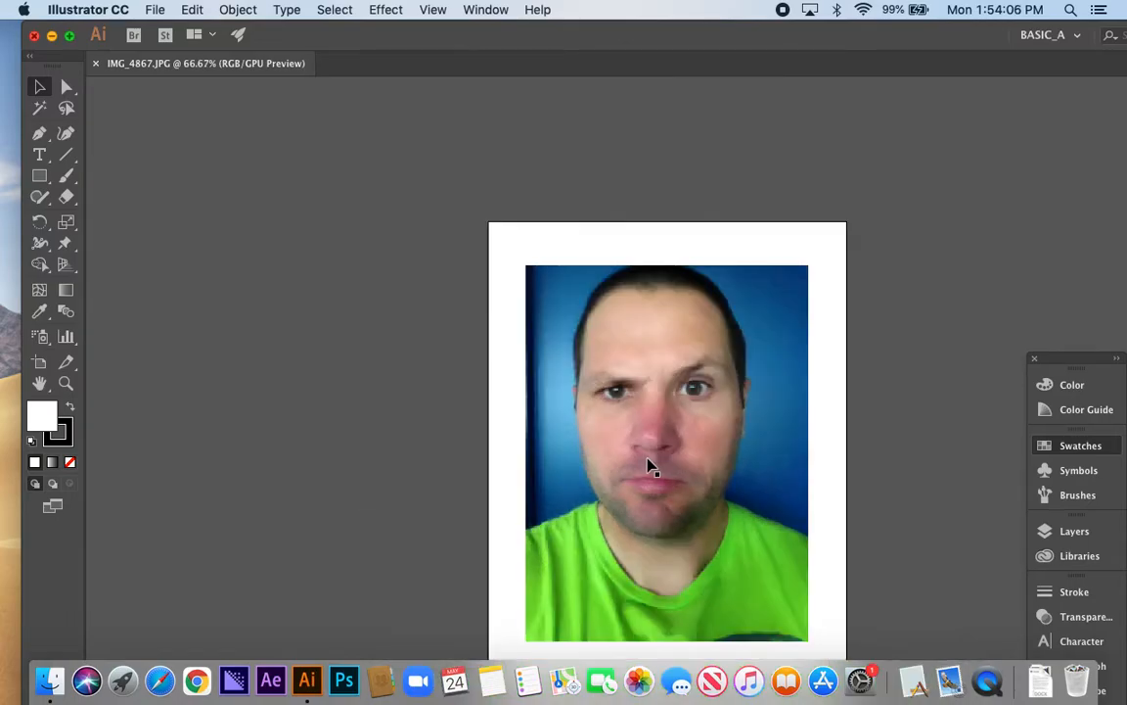
pyautogui.moveTo(636, 435); pyautogui.dragTo(634, 351)
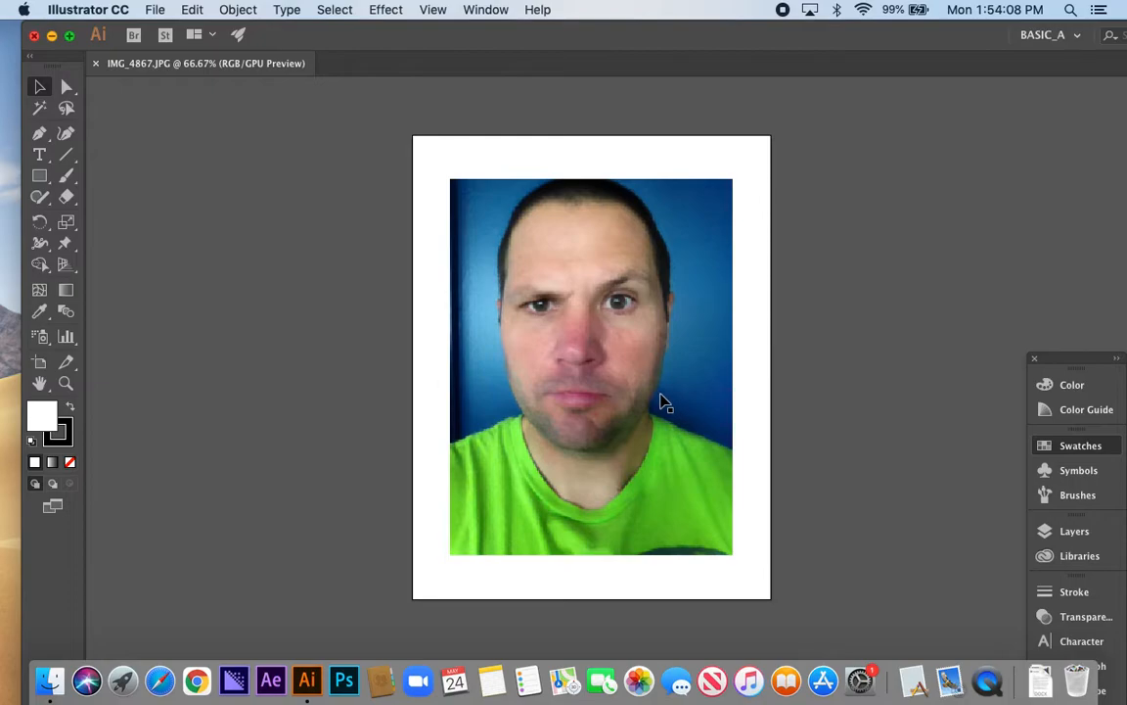
pyautogui.scroll(-3, 662, 401)
pyautogui.click(690, 456)
pyautogui.moveTo(742, 536); pyautogui.dragTo(855, 648)
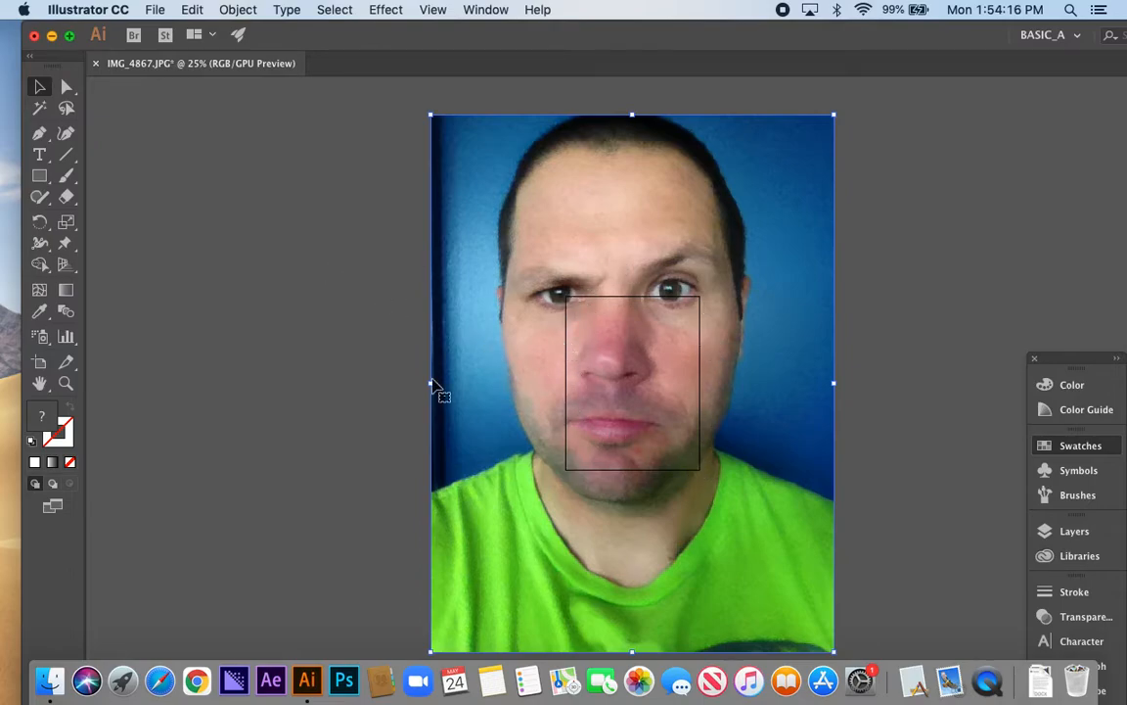
# Reselect the enlarged photo and show the artboard's bounds over it with the Artboard tool
pyautogui.click(259, 341)
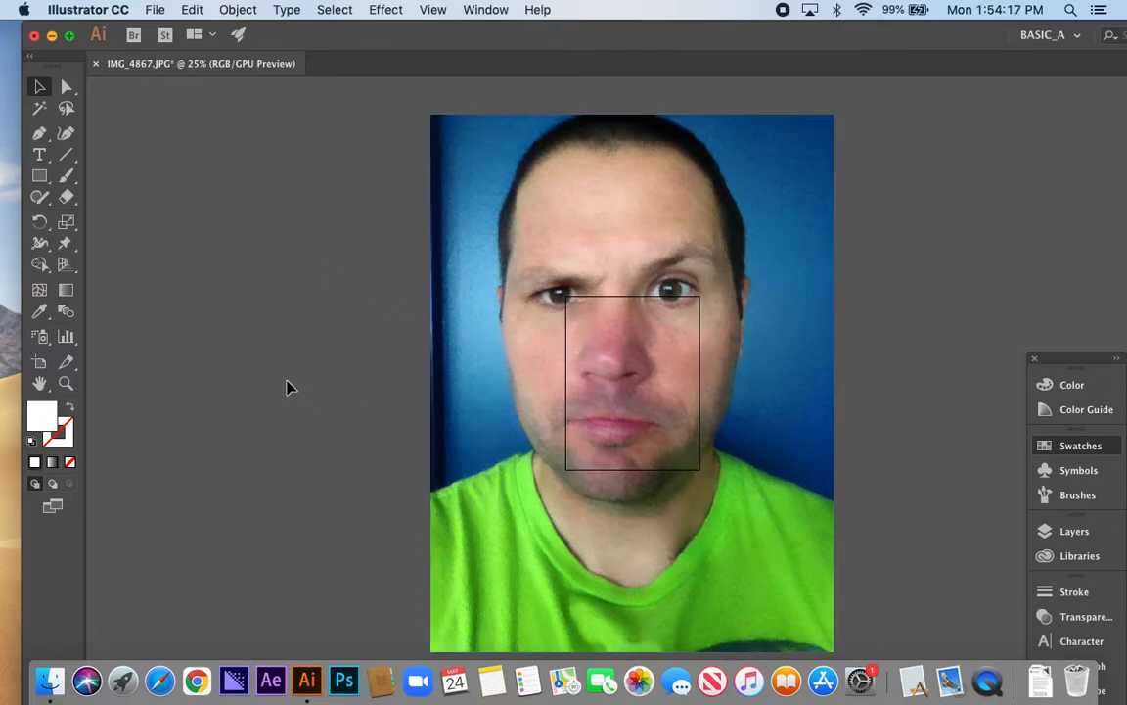
pyautogui.click(538, 303)
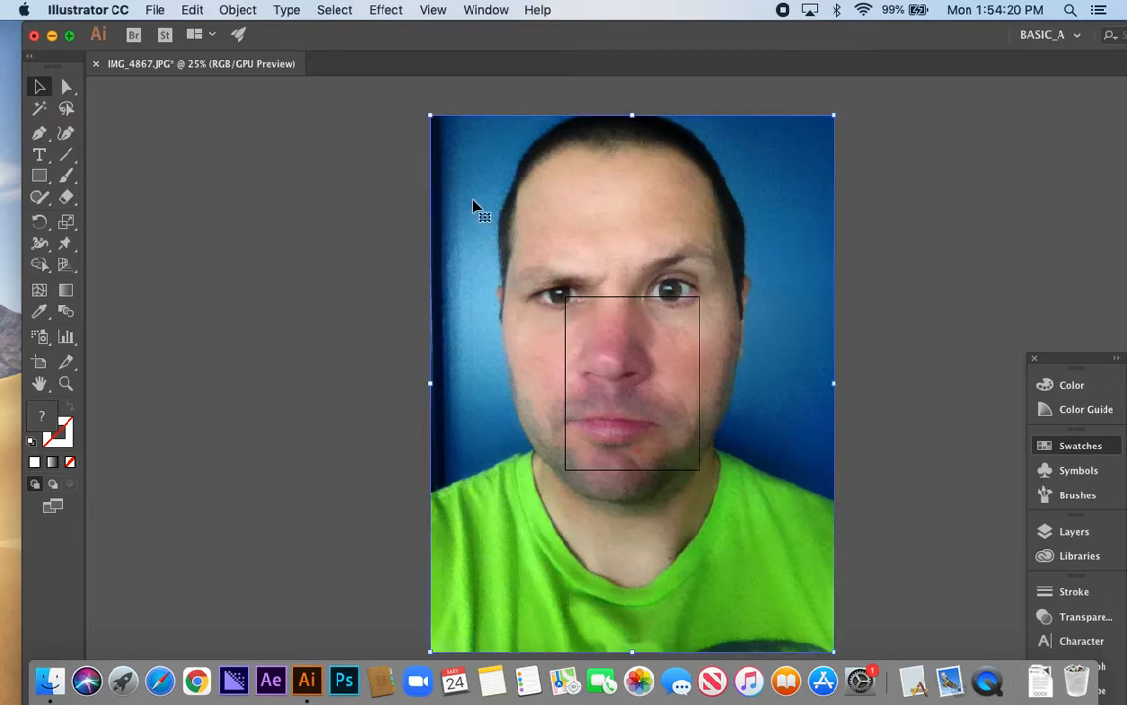
pyautogui.click(39, 362)
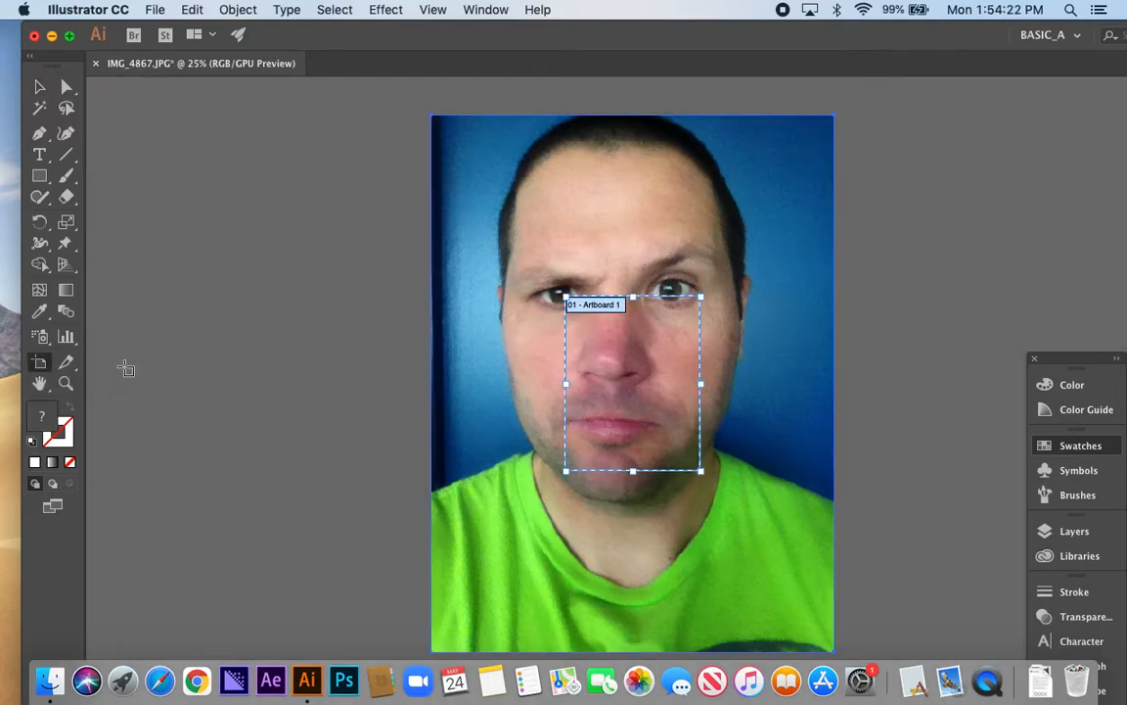
# Move the floating panel dock up so that all of its panels down to Glyphs are accessible
pyautogui.moveTo(1066, 363); pyautogui.dragTo(1054, 110)
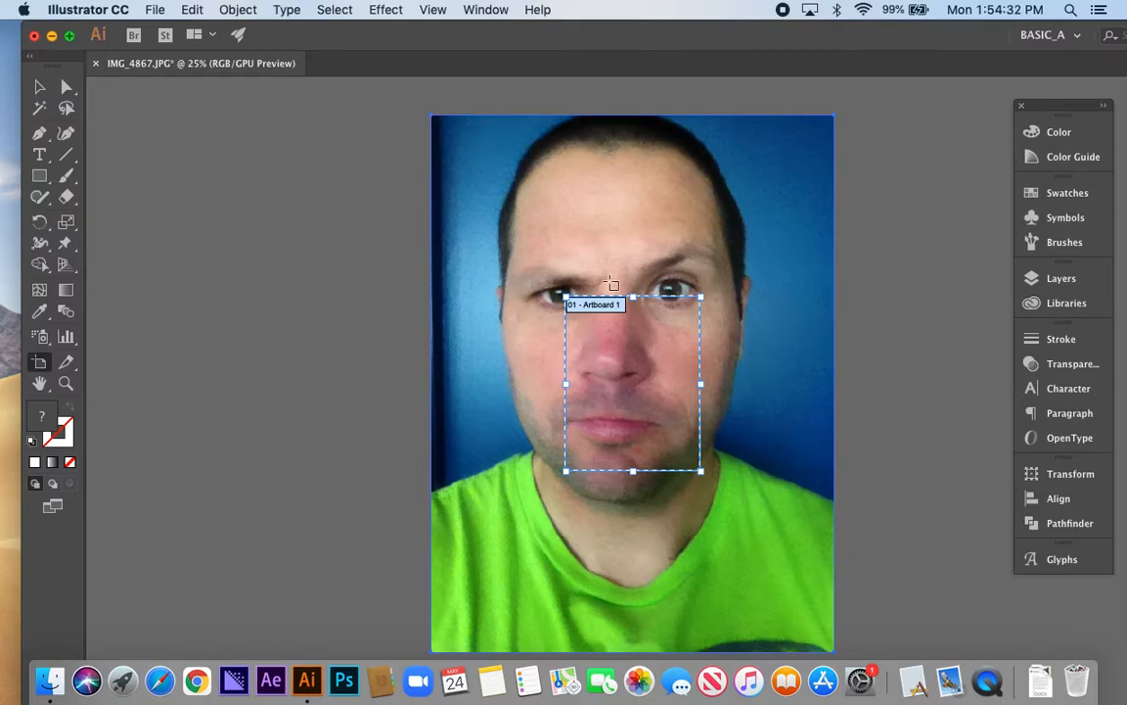
pyautogui.click(1057, 523)
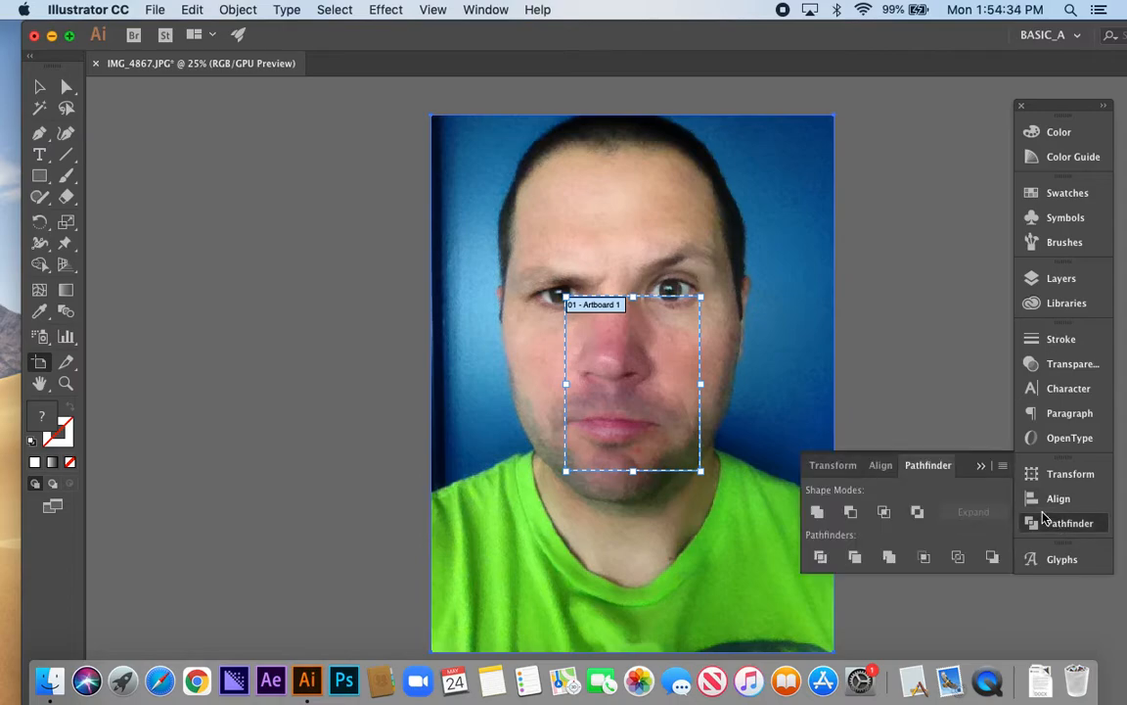
pyautogui.click(1054, 525)
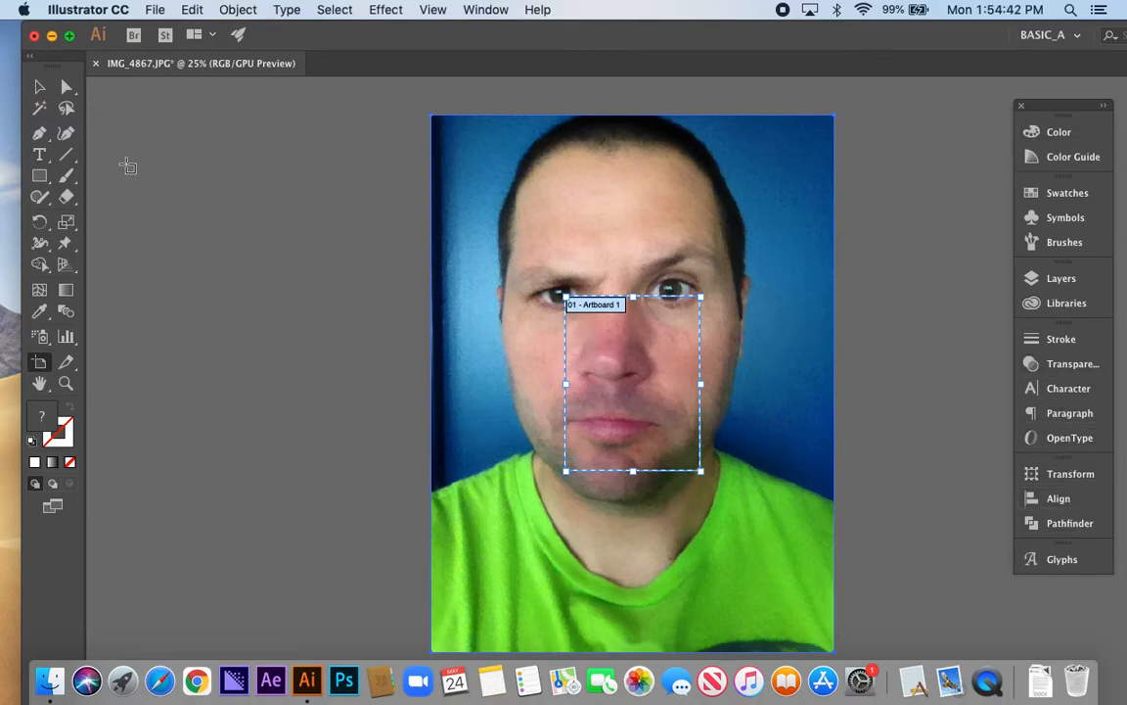
# Scale the portrait photo down proportionally to fit inside the artboard with a narrow white margin, and deselect it
pyautogui.click(40, 86)
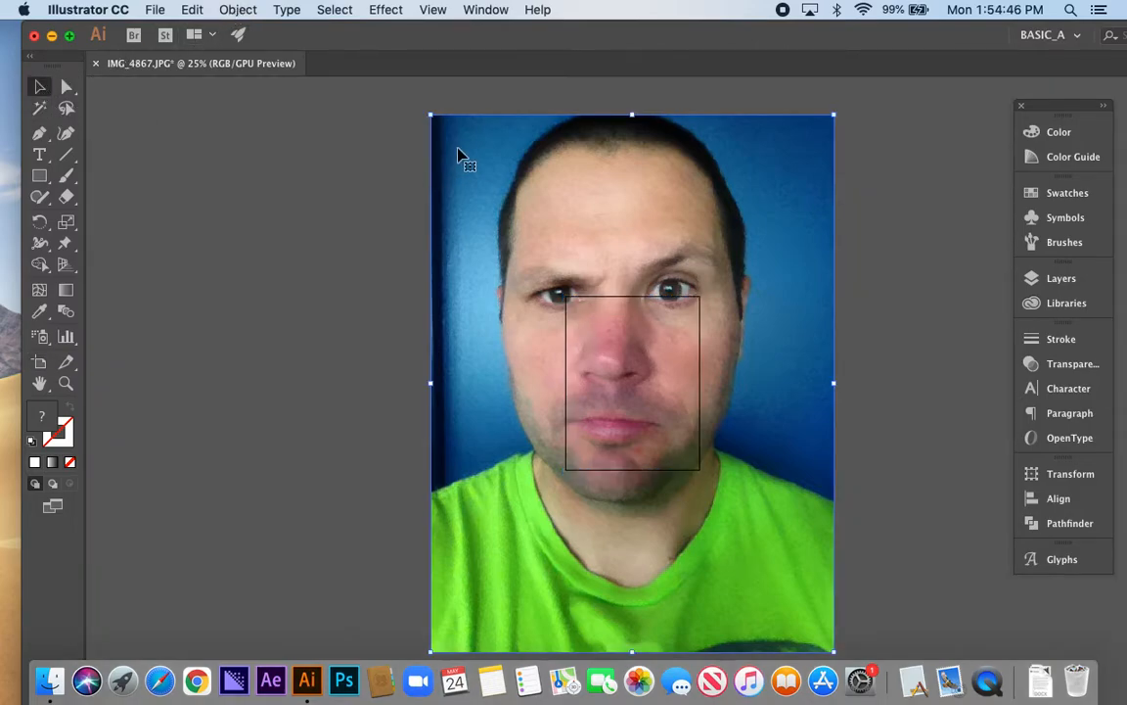
pyautogui.moveTo(430, 112); pyautogui.dragTo(576, 284)
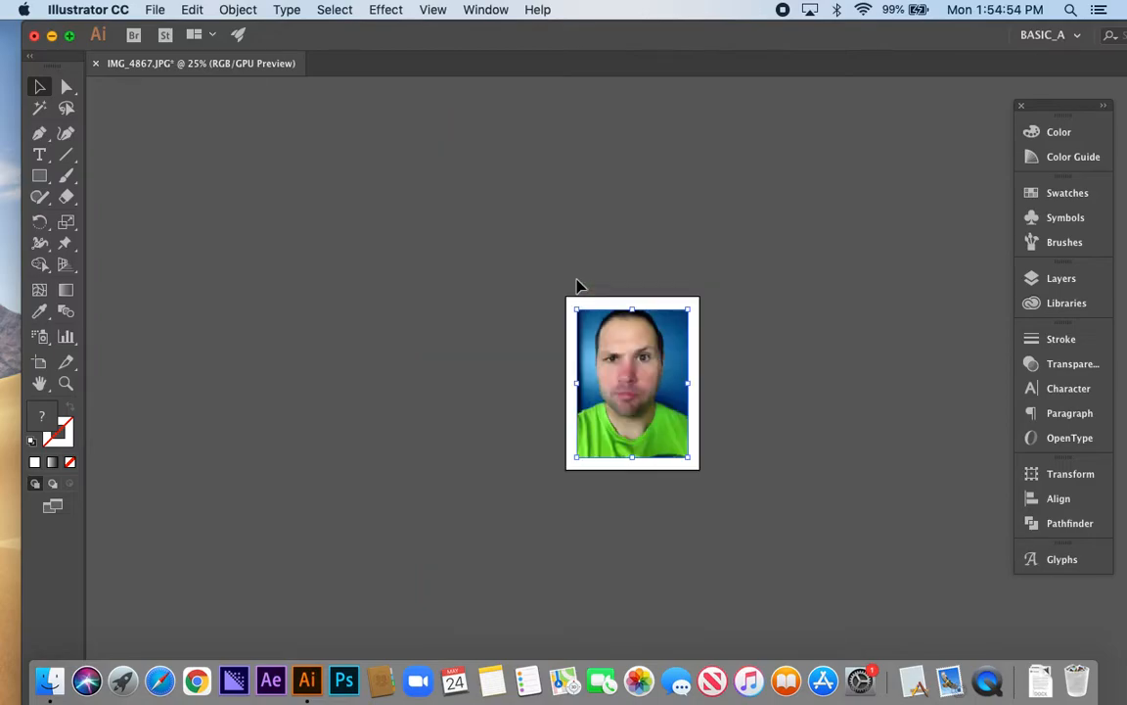
pyautogui.click(789, 399)
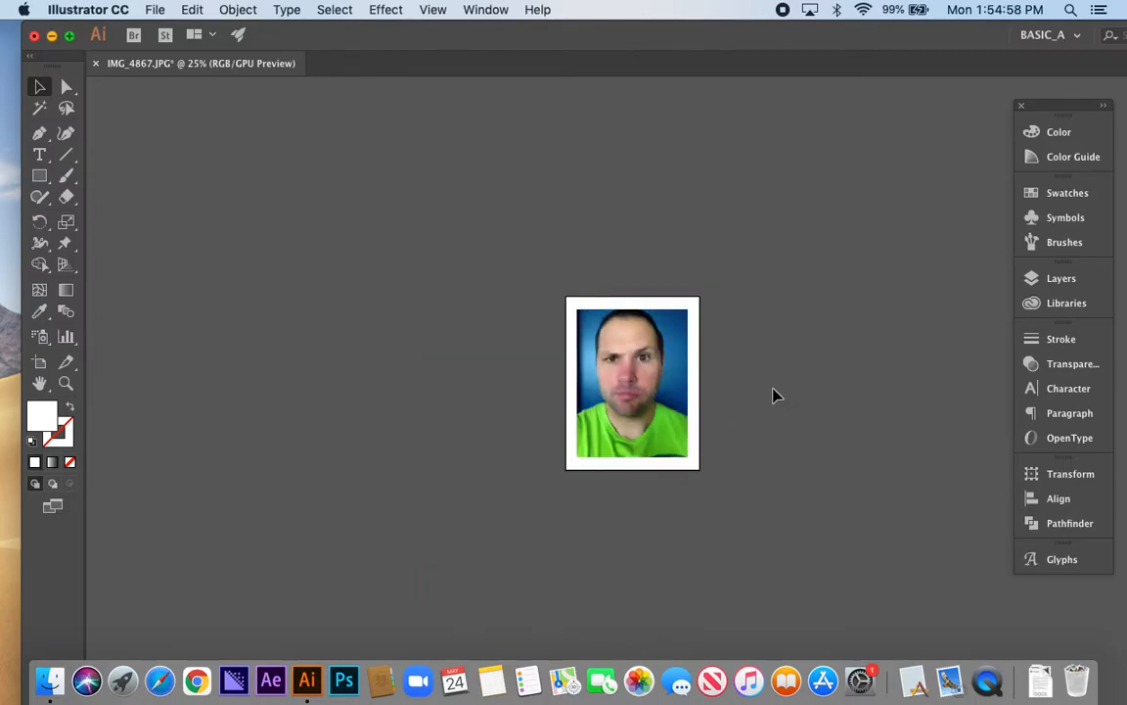
# Create a new layer above the photo's layer and name it Art
pyautogui.press('super+0')
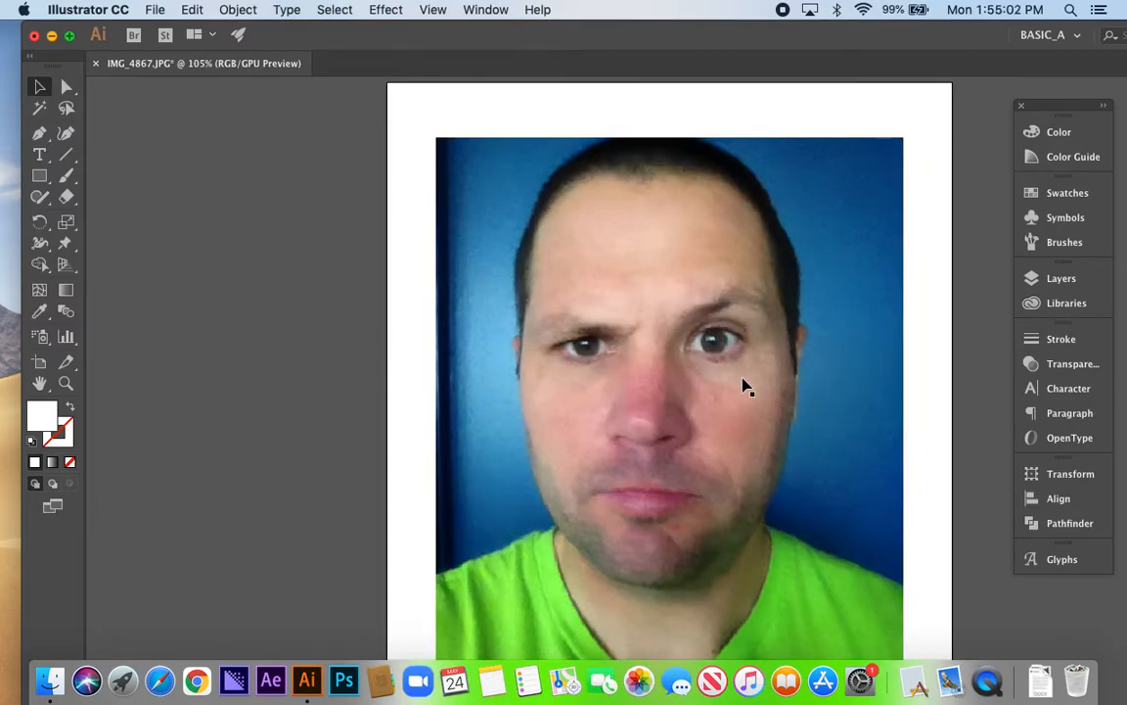
pyautogui.press('super+1')
pyautogui.moveTo(730, 380); pyautogui.dragTo(620, 333)
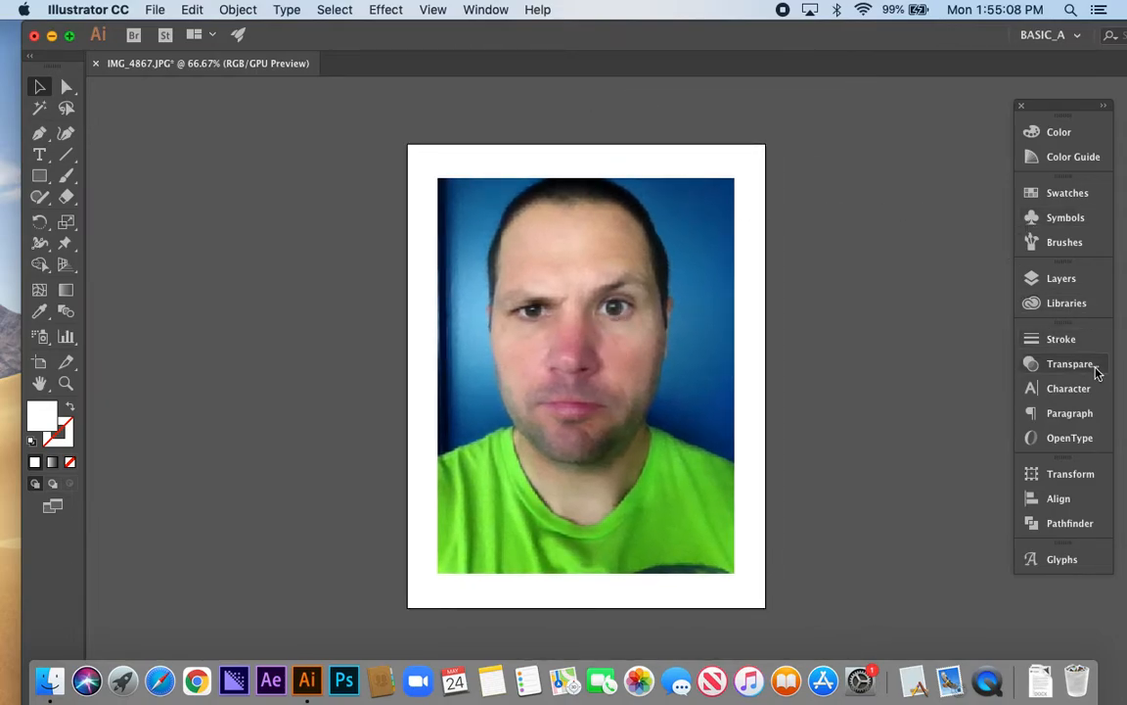
pyautogui.click(1063, 279)
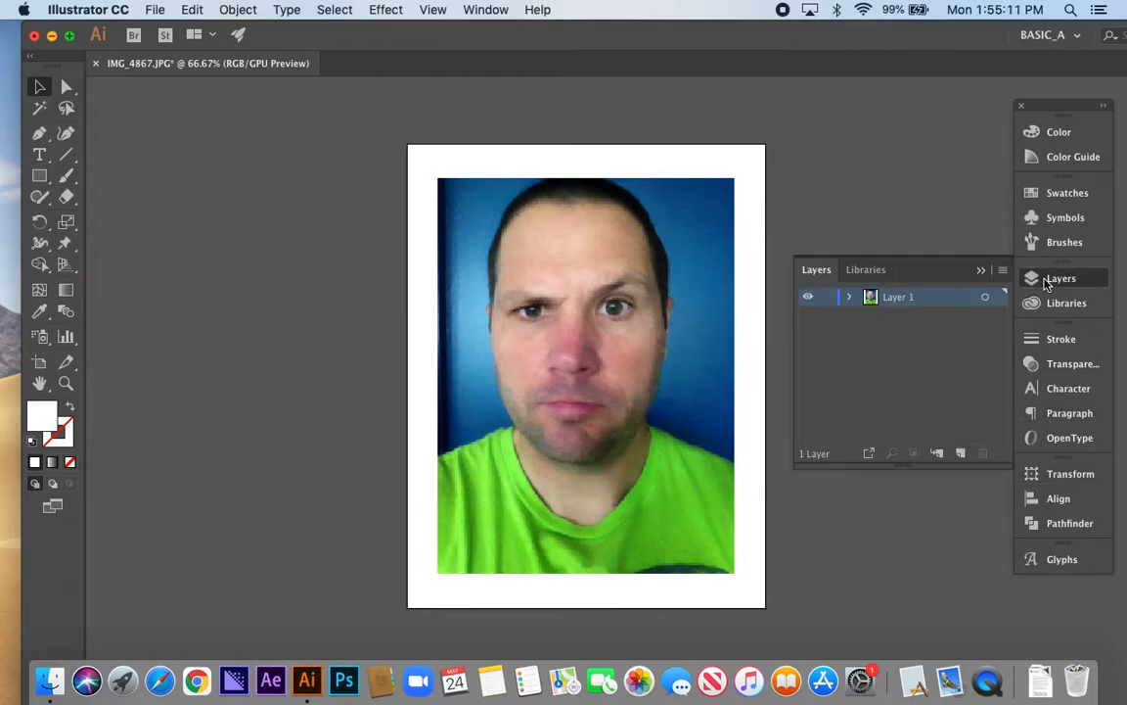
pyautogui.click(960, 456)
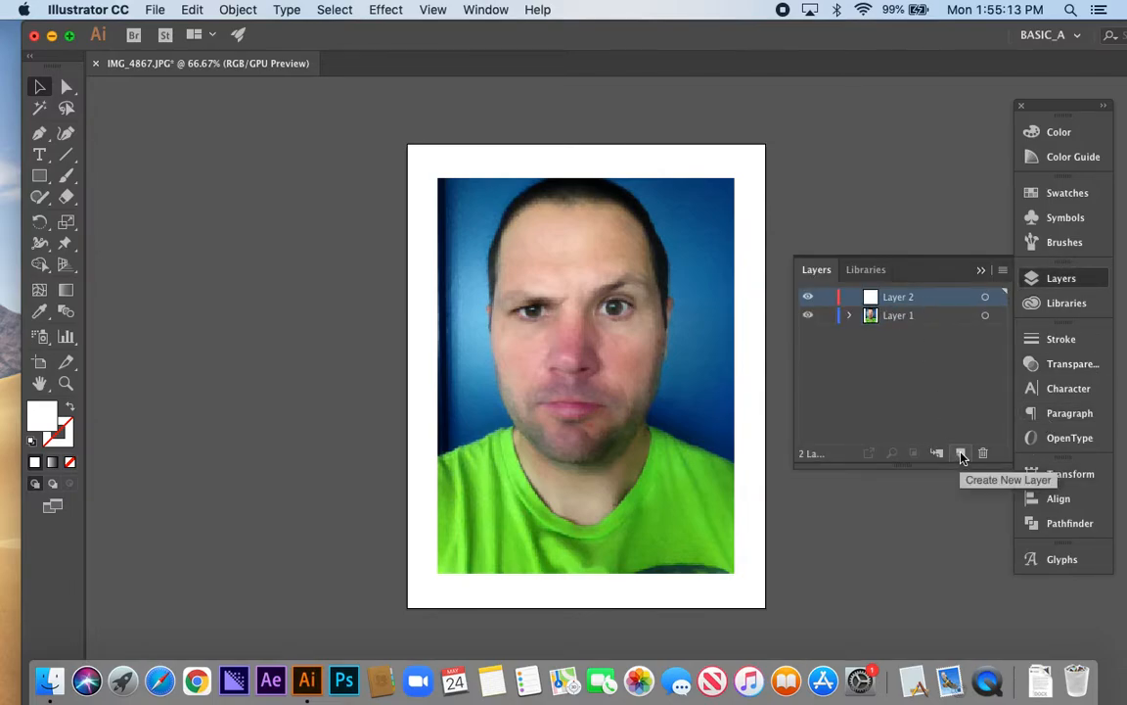
pyautogui.doubleClick(894, 296)
pyautogui.write('Art')
pyautogui.click(906, 372)
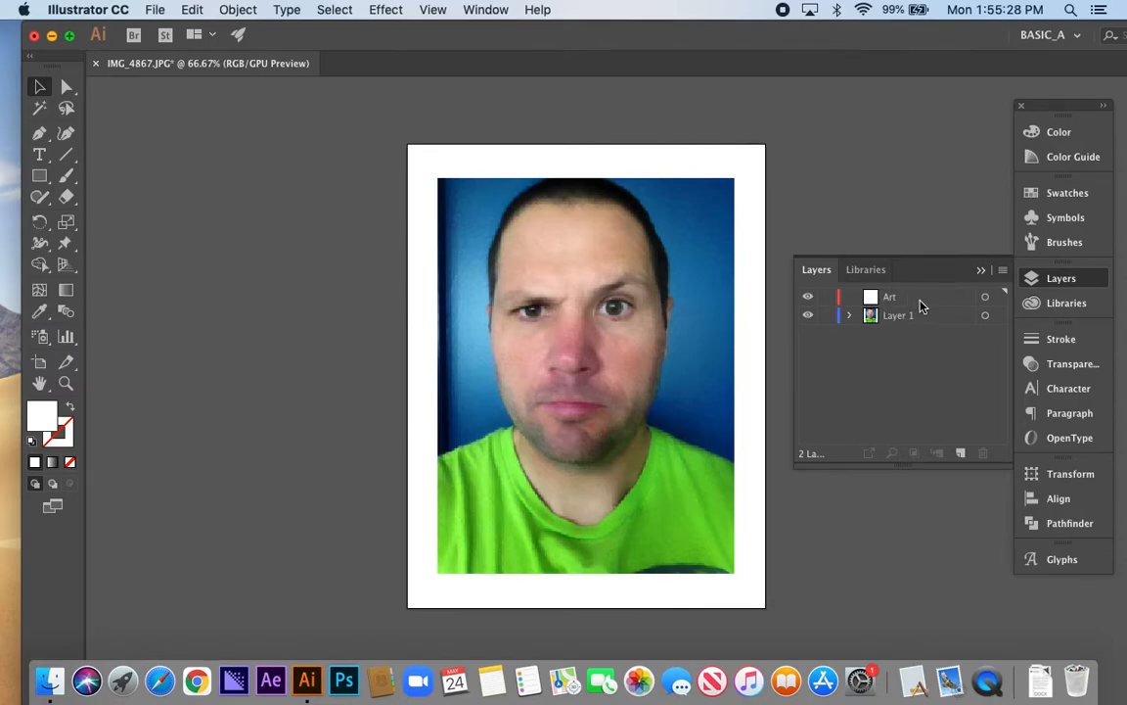
# Reduce the portrait photo's opacity to 61% as a faded tracing reference
pyautogui.click(651, 370)
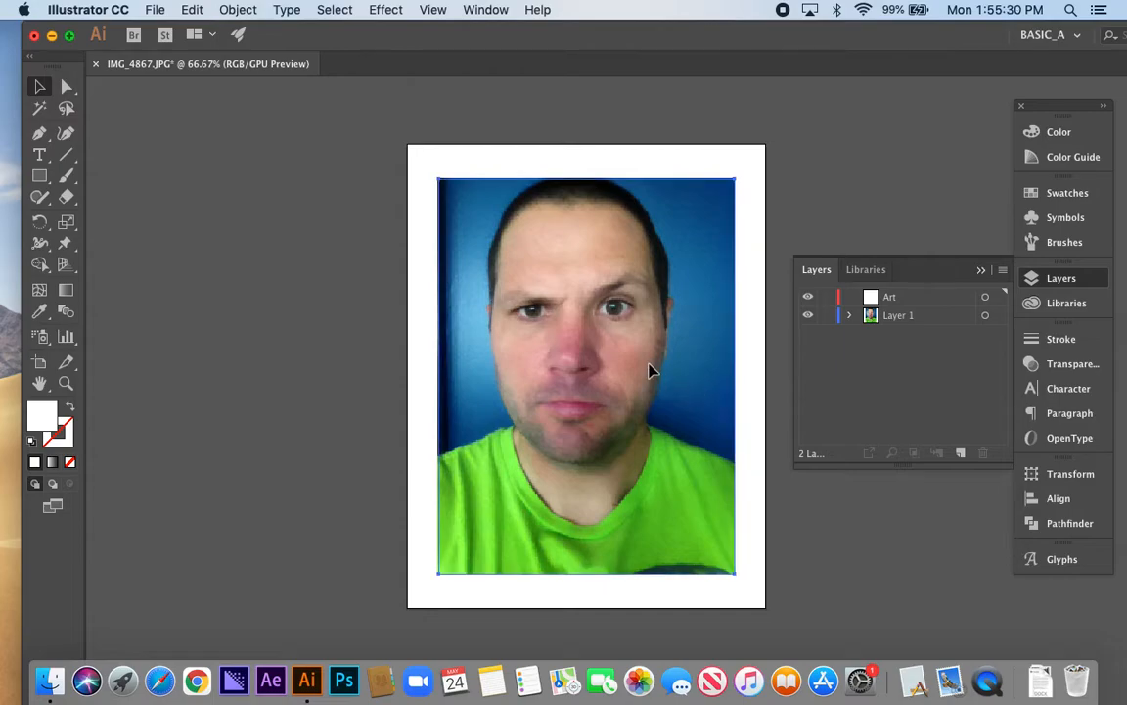
pyautogui.click(652, 370)
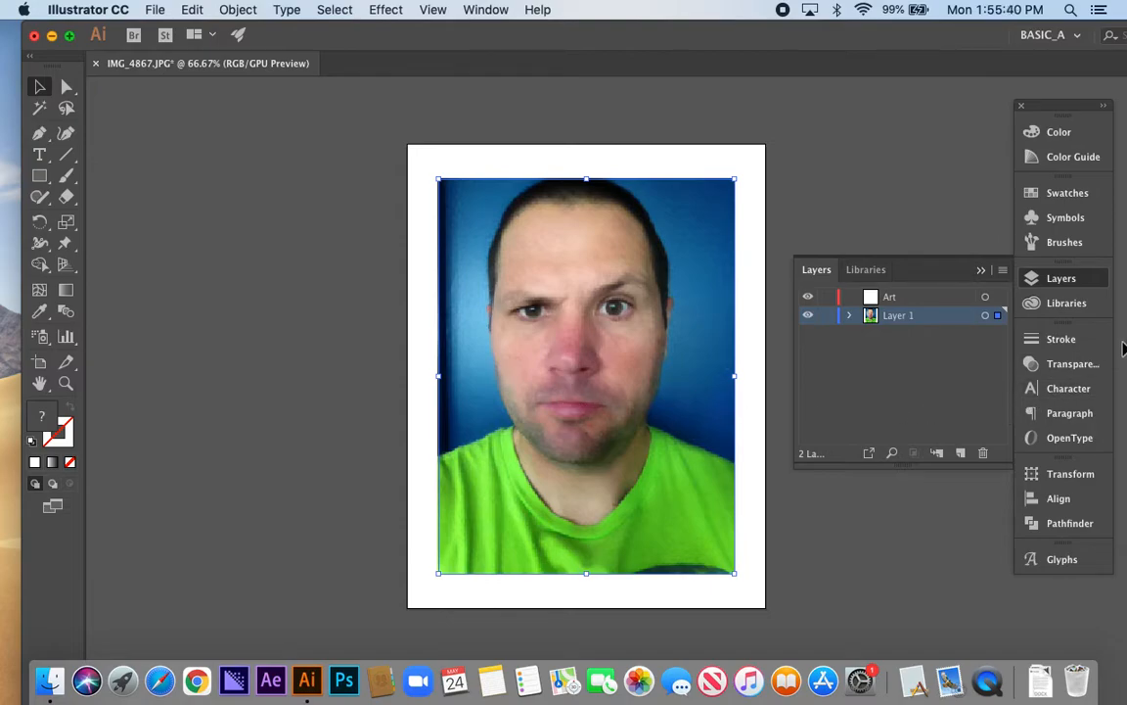
pyautogui.click(1062, 366)
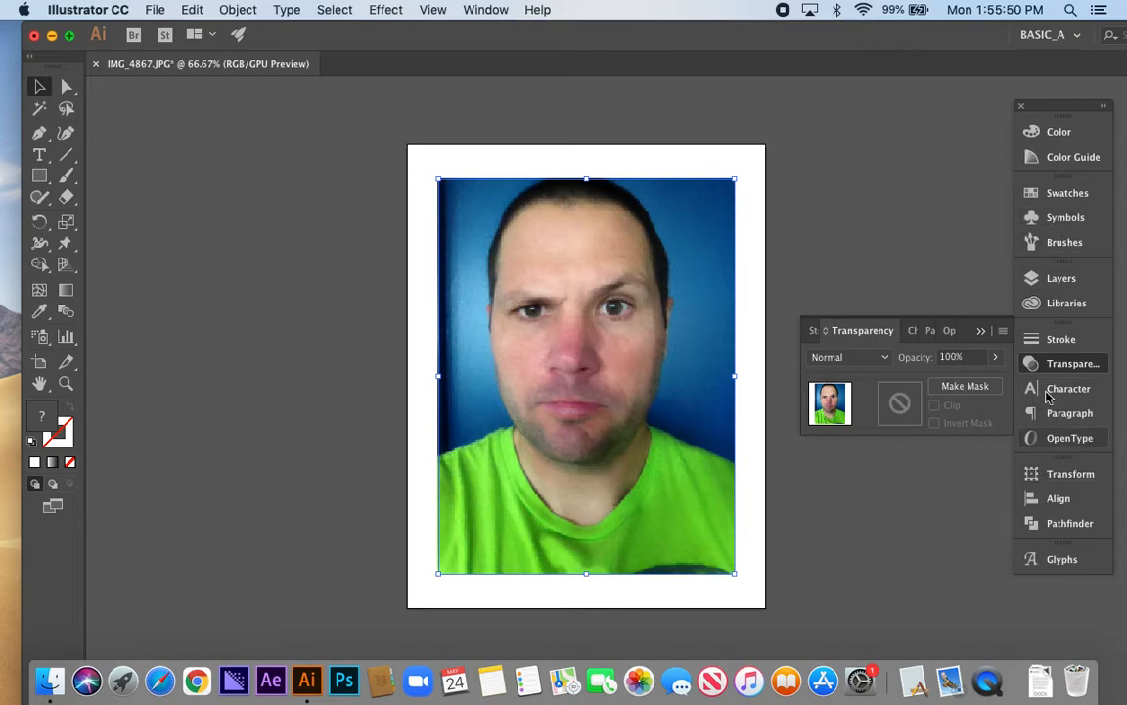
pyautogui.click(484, 10)
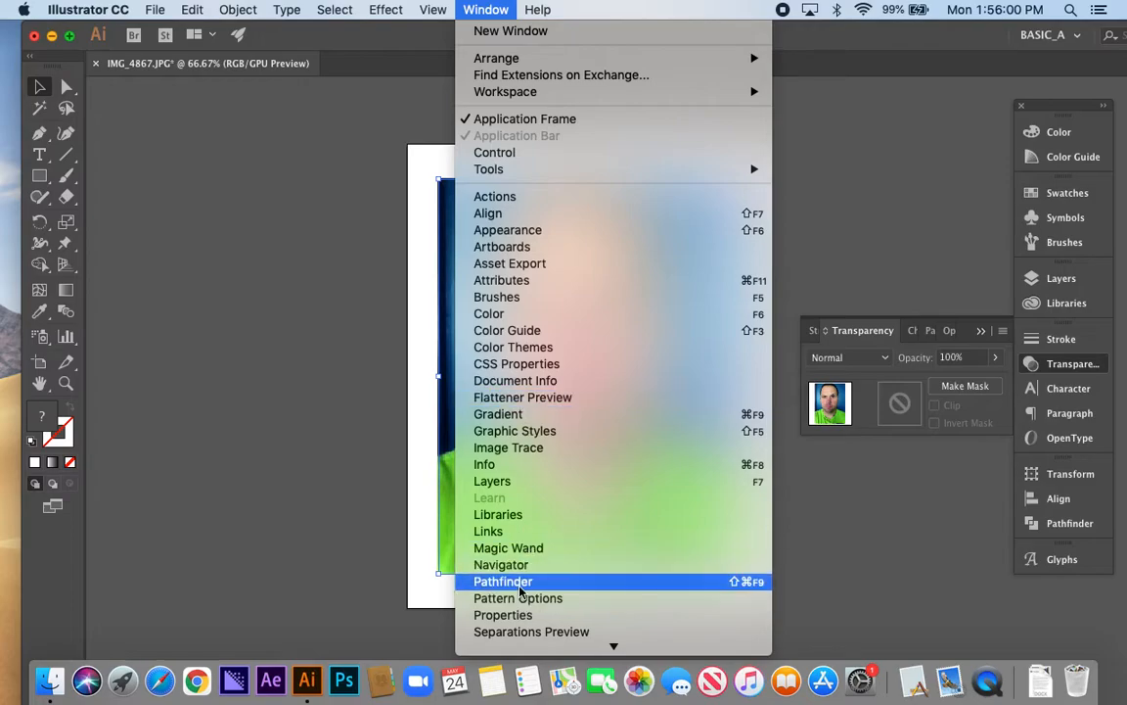
pyautogui.click(485, 10)
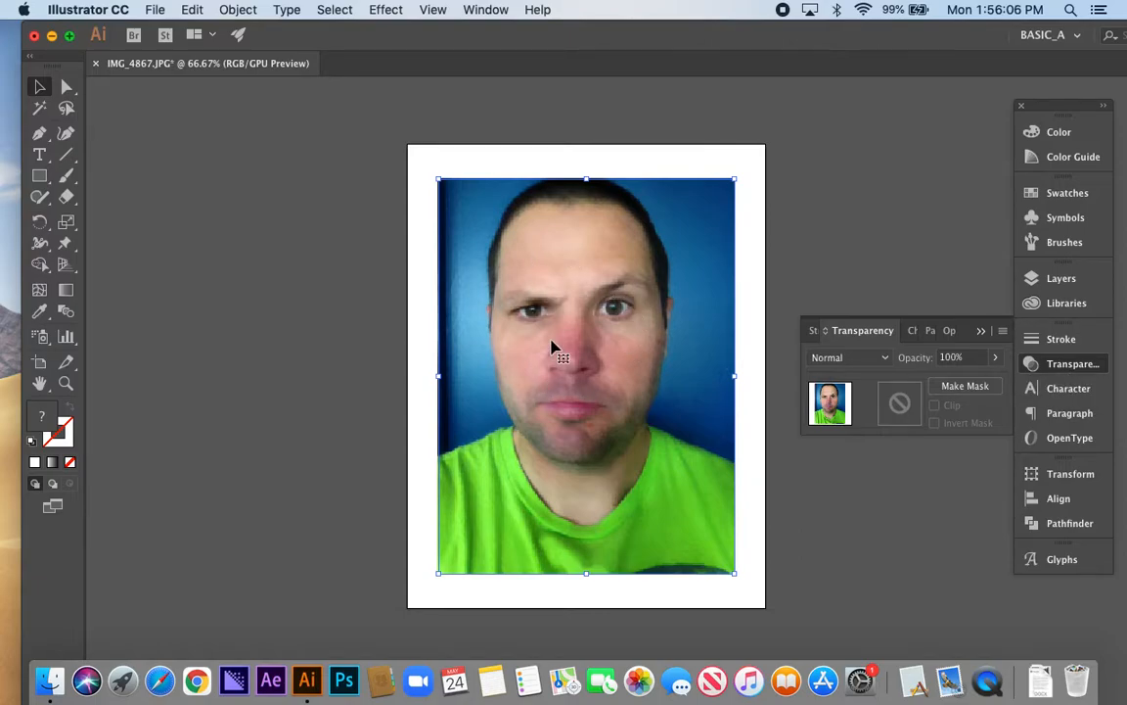
pyautogui.click(995, 362)
pyautogui.moveTo(994, 379); pyautogui.dragTo(969, 385)
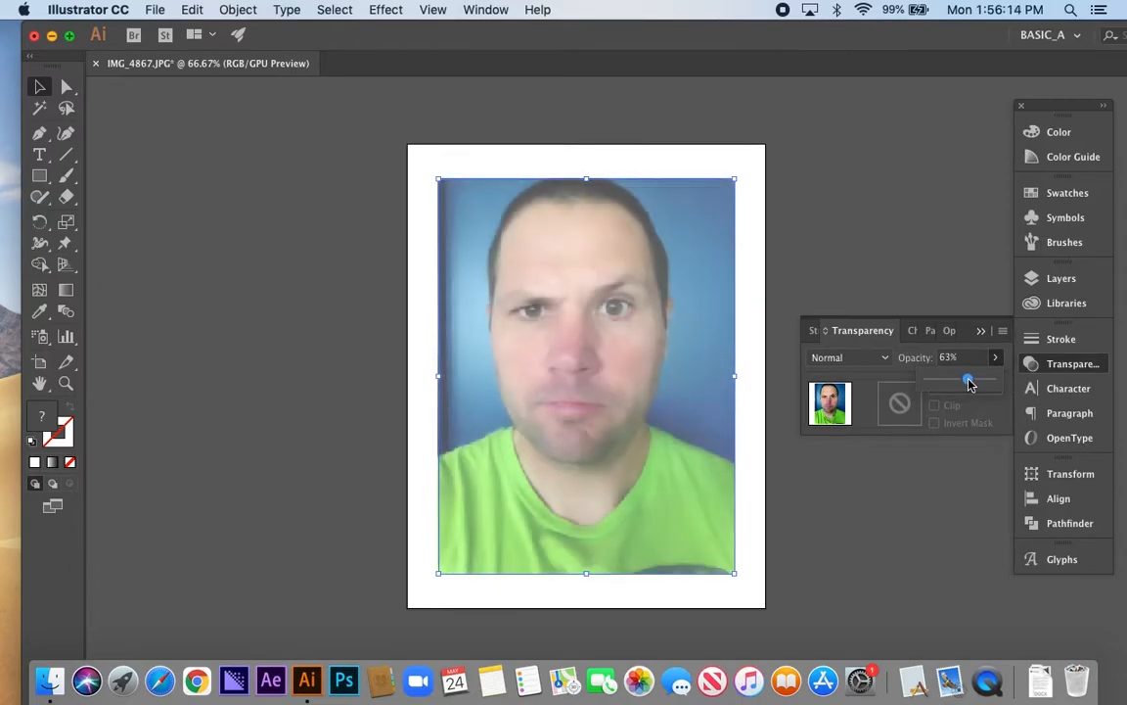
pyautogui.click(1033, 364)
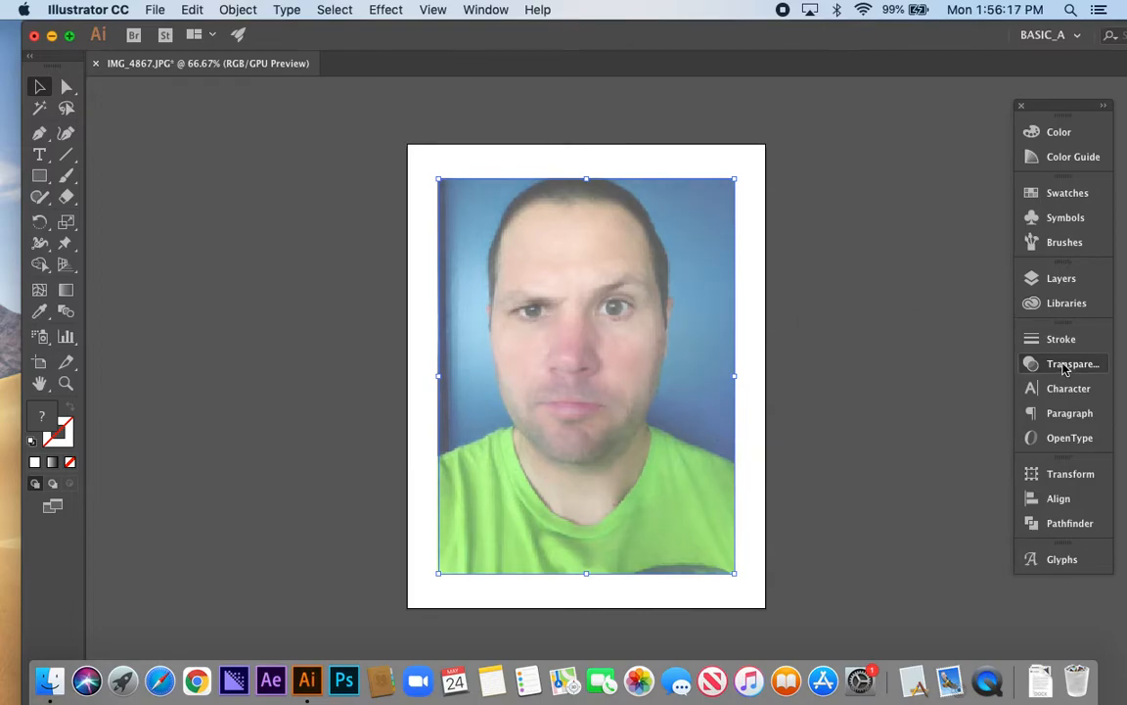
# Lock Layer 1 containing the photo and make the Art layer active
pyautogui.click(1063, 285)
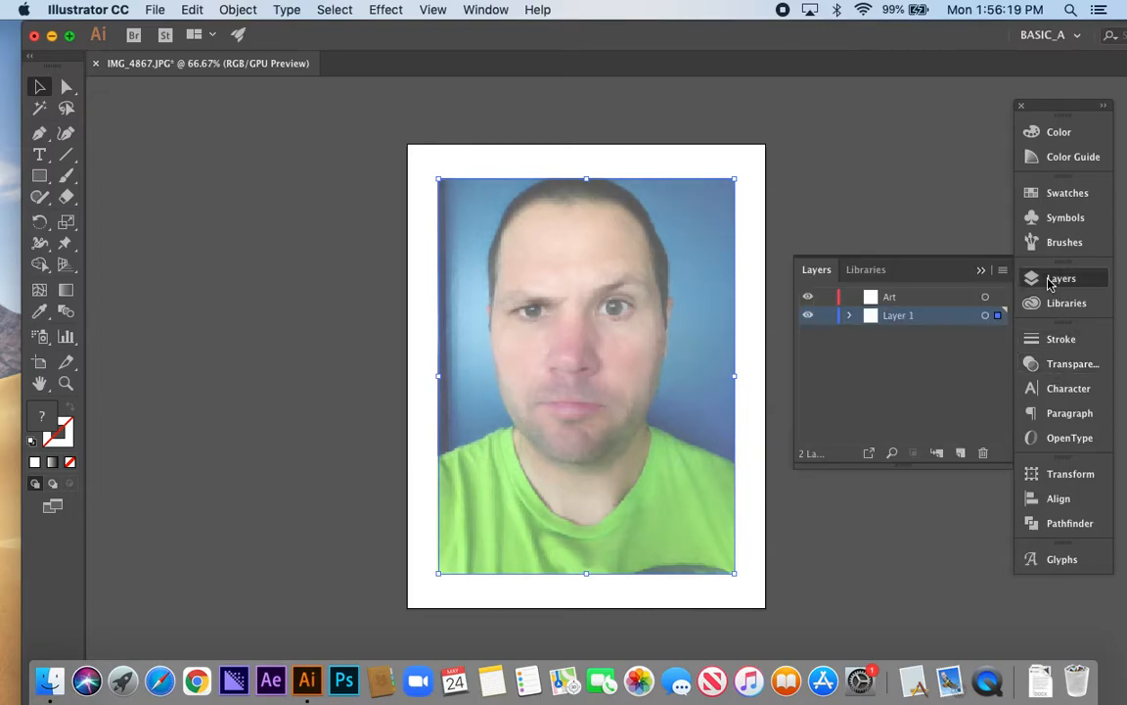
pyautogui.click(827, 317)
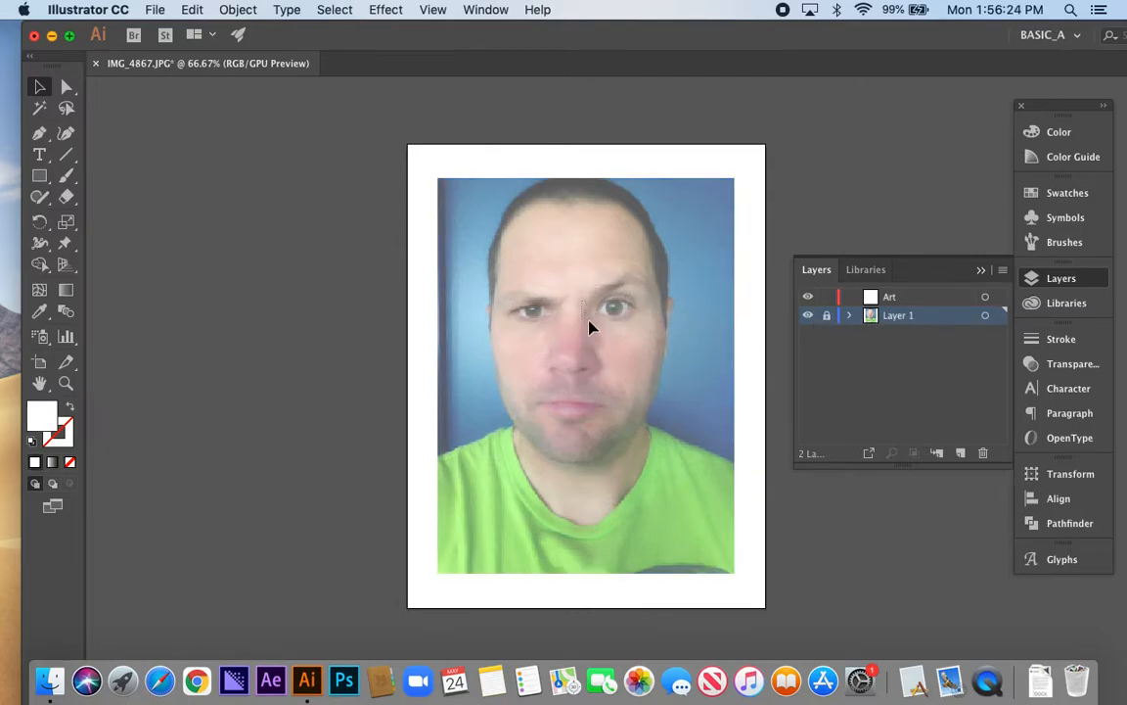
pyautogui.click(931, 303)
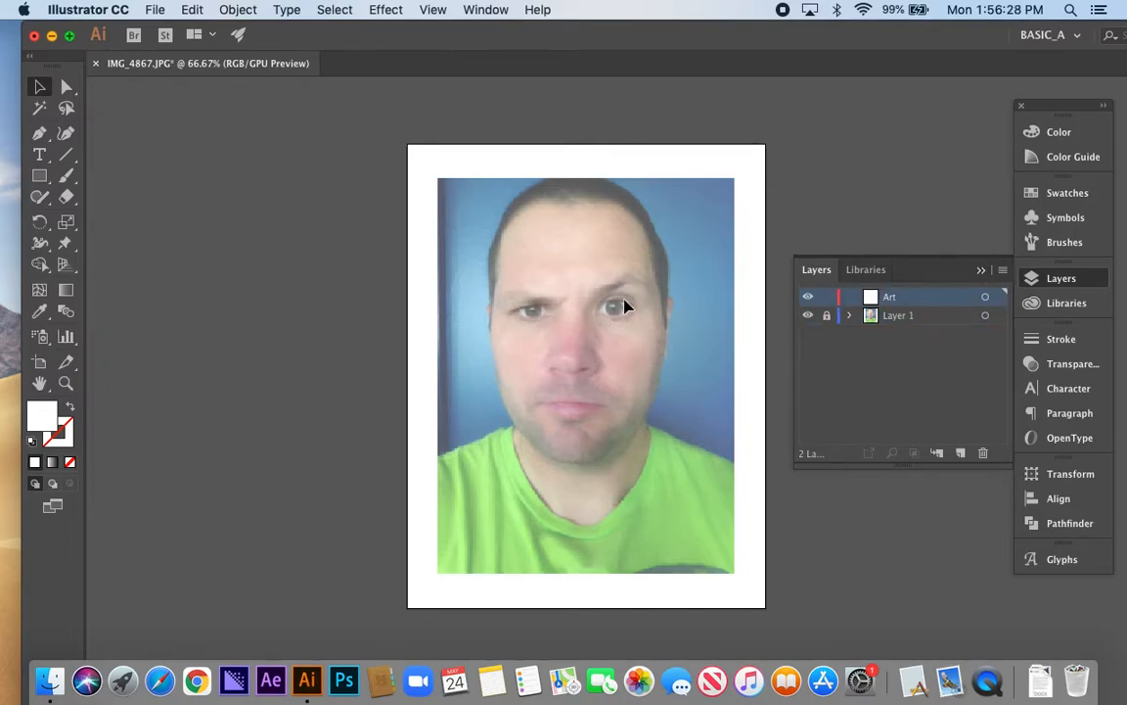
pyautogui.click(1073, 280)
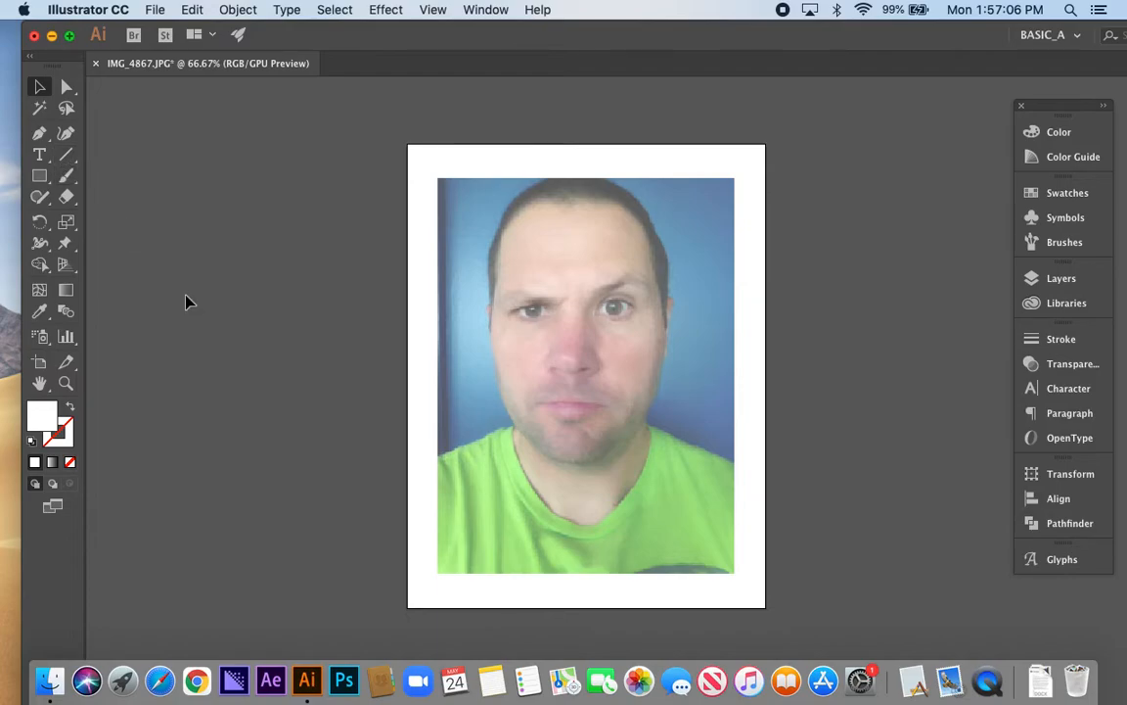
# Choose the Pencil tool and set it up with a black stroke and no fill
pyautogui.press('n')
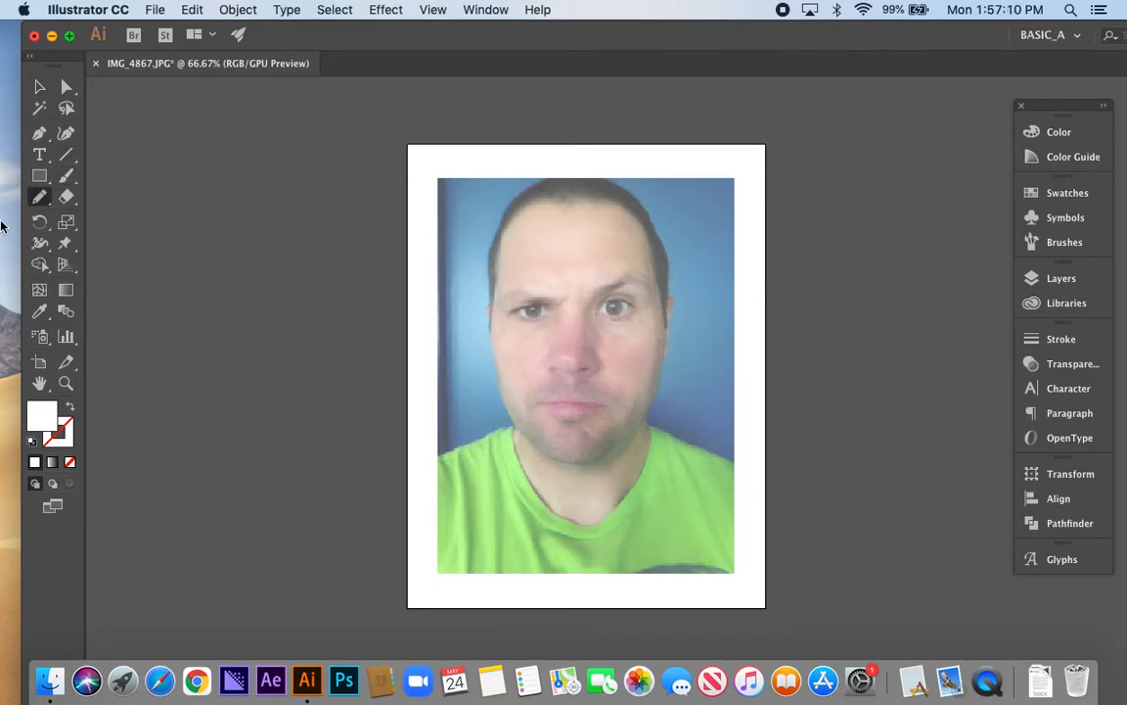
pyautogui.moveTo(39, 203)
pyautogui.mouseDown()
pyautogui.moveTo(87, 201)
pyautogui.moveTo(103, 285)
pyautogui.moveTo(108, 198)
pyautogui.moveTo(109, 217)
pyautogui.mouseUp()
pyautogui.moveTo(40, 195)
pyautogui.mouseDown()
pyautogui.moveTo(102, 257)
pyautogui.moveTo(103, 281)
pyautogui.mouseUp()
pyautogui.moveTo(39, 201); pyautogui.dragTo(98, 219)
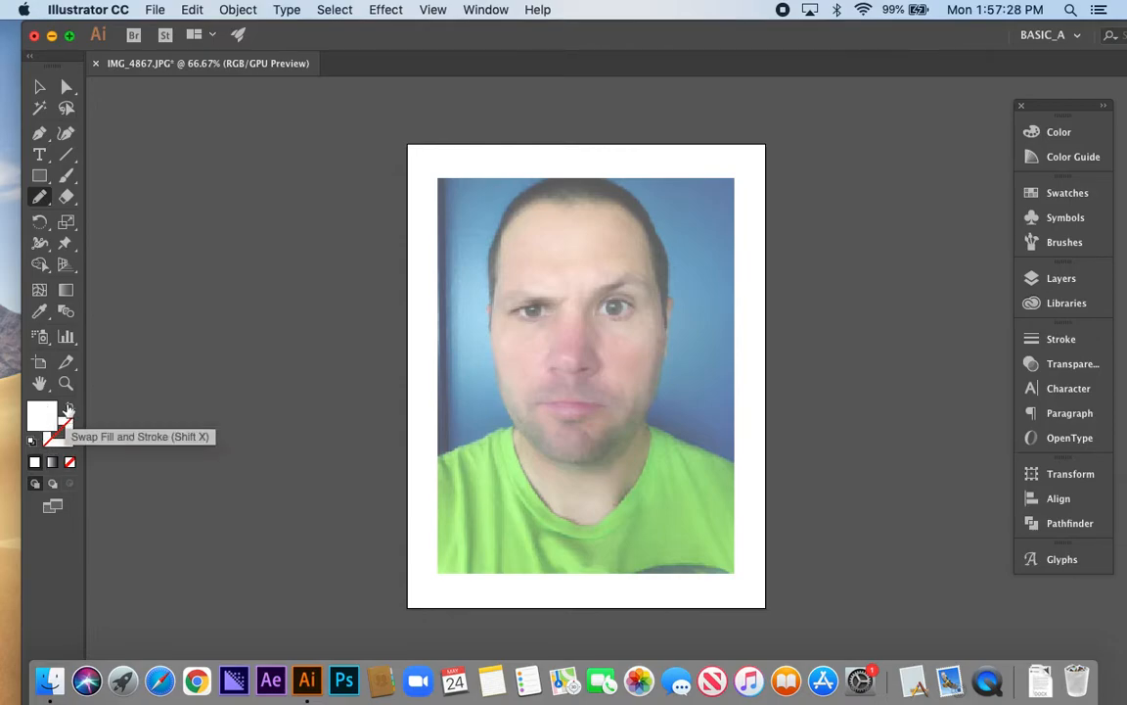
pyautogui.click(30, 441)
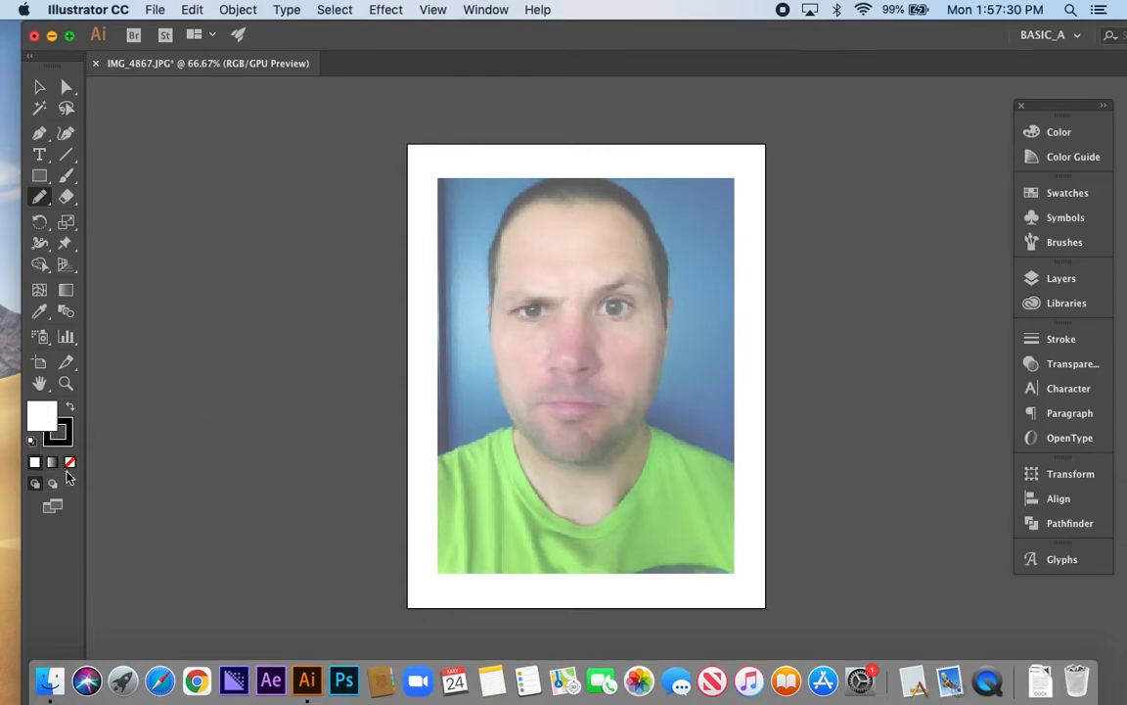
pyautogui.click(70, 463)
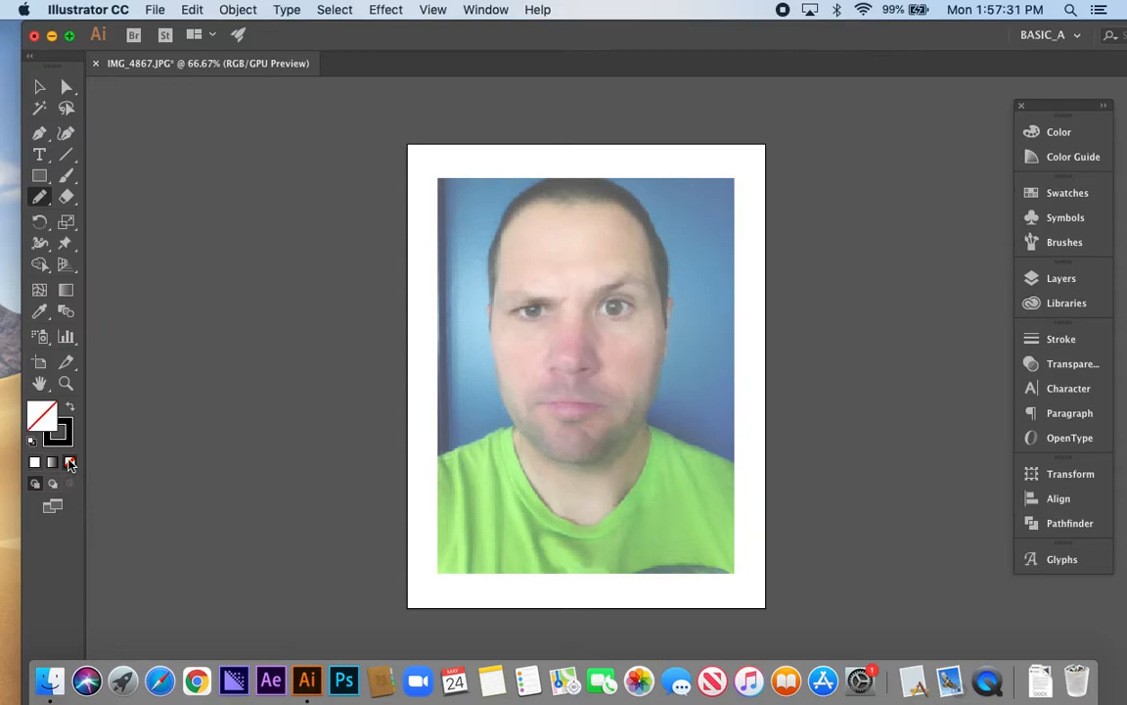
pyautogui.click(39, 415)
# Sketch a trial path along the upper eyelid crease under the raised eyebrow and delete it
pyautogui.scroll(3, 617, 303)
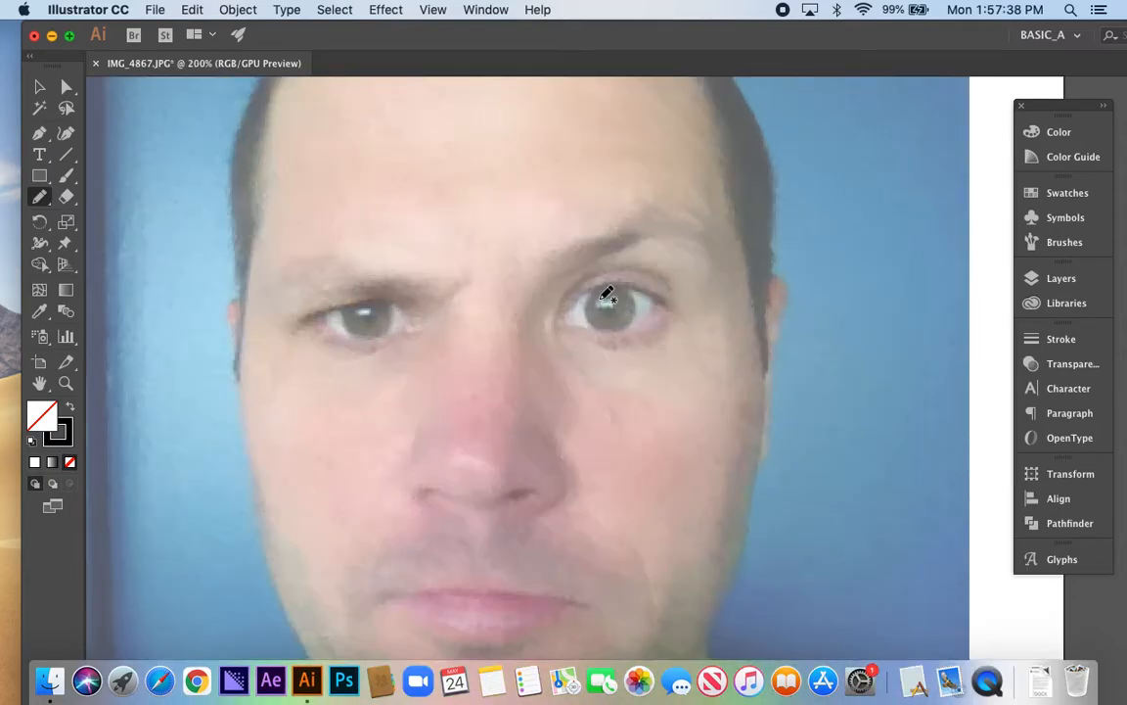
pyautogui.scroll(2, 606, 295)
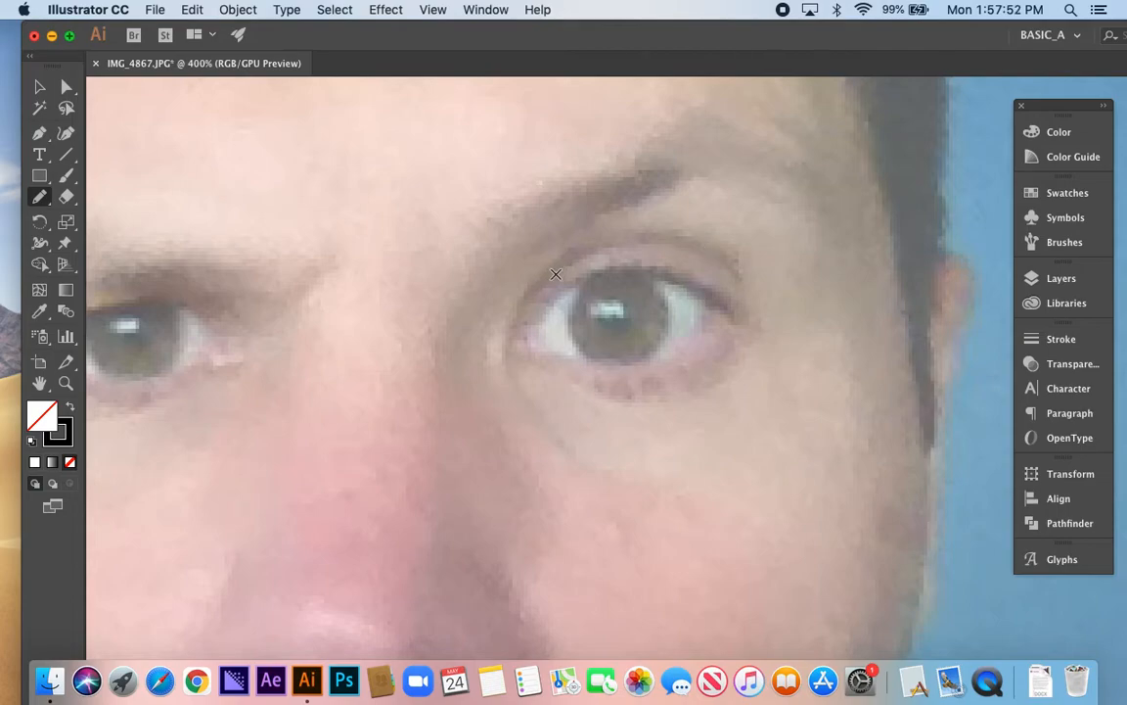
pyautogui.moveTo(651, 248)
pyautogui.mouseDown()
pyautogui.moveTo(746, 274)
pyautogui.moveTo(672, 236)
pyautogui.moveTo(610, 236)
pyautogui.moveTo(560, 257)
pyautogui.moveTo(517, 314)
pyautogui.moveTo(563, 287)
pyautogui.mouseUp()
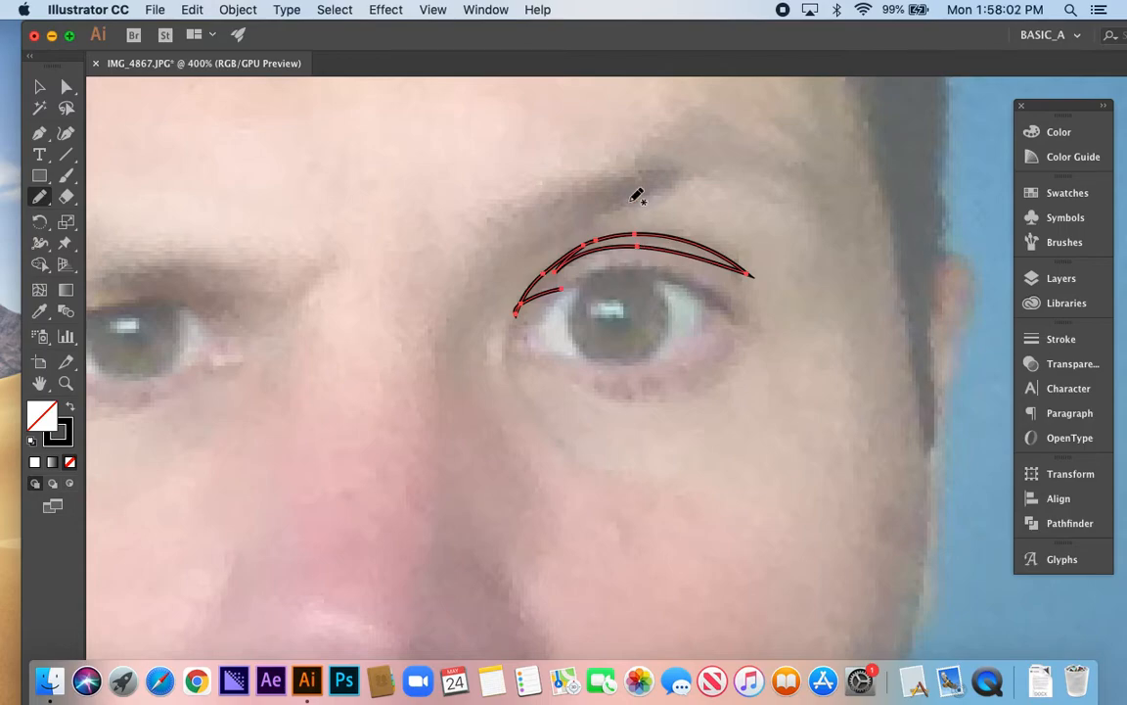
pyautogui.press('Delete')
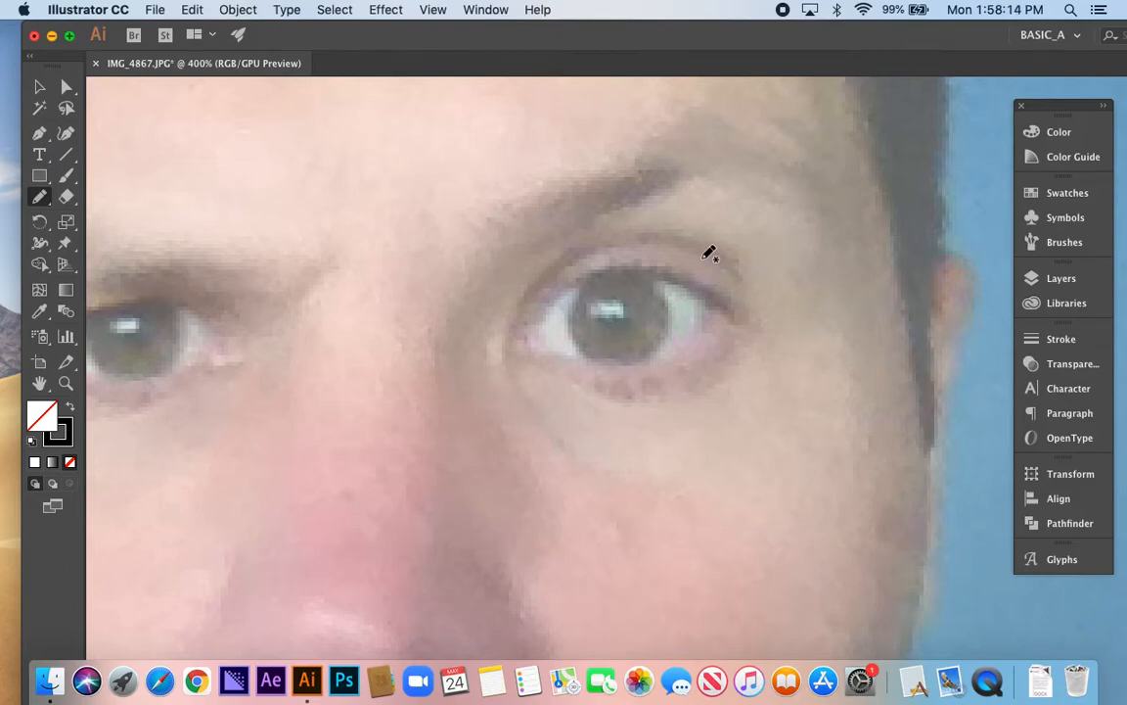
# Trace the upper eyelid crease and lash line under the raised eyebrow down to the iris edge, deleting the stray path beside it
pyautogui.moveTo(726, 259)
pyautogui.mouseDown()
pyautogui.moveTo(651, 244)
pyautogui.moveTo(600, 252)
pyautogui.moveTo(541, 296)
pyautogui.moveTo(618, 265)
pyautogui.moveTo(671, 265)
pyautogui.moveTo(619, 266)
pyautogui.moveTo(641, 260)
pyautogui.moveTo(683, 271)
pyautogui.moveTo(735, 320)
pyautogui.moveTo(660, 282)
pyautogui.moveTo(669, 313)
pyautogui.mouseUp()
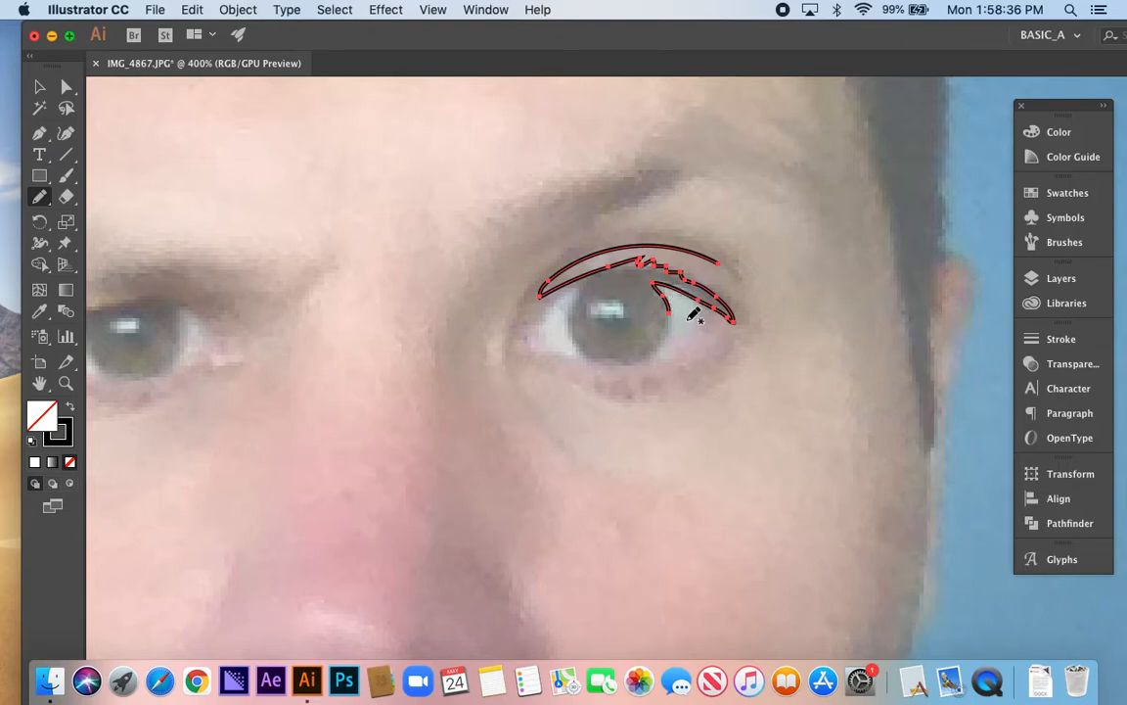
pyautogui.moveTo(689, 316)
pyautogui.mouseDown()
pyautogui.moveTo(718, 342)
pyautogui.moveTo(681, 358)
pyautogui.mouseUp()
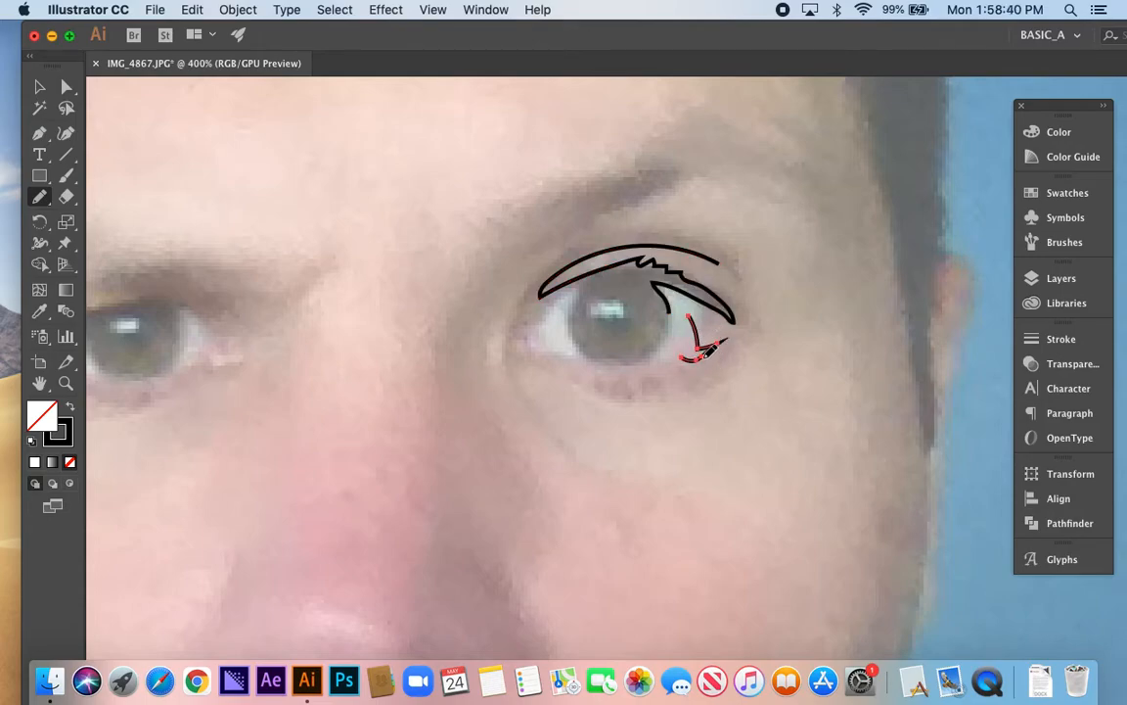
pyautogui.press('Delete')
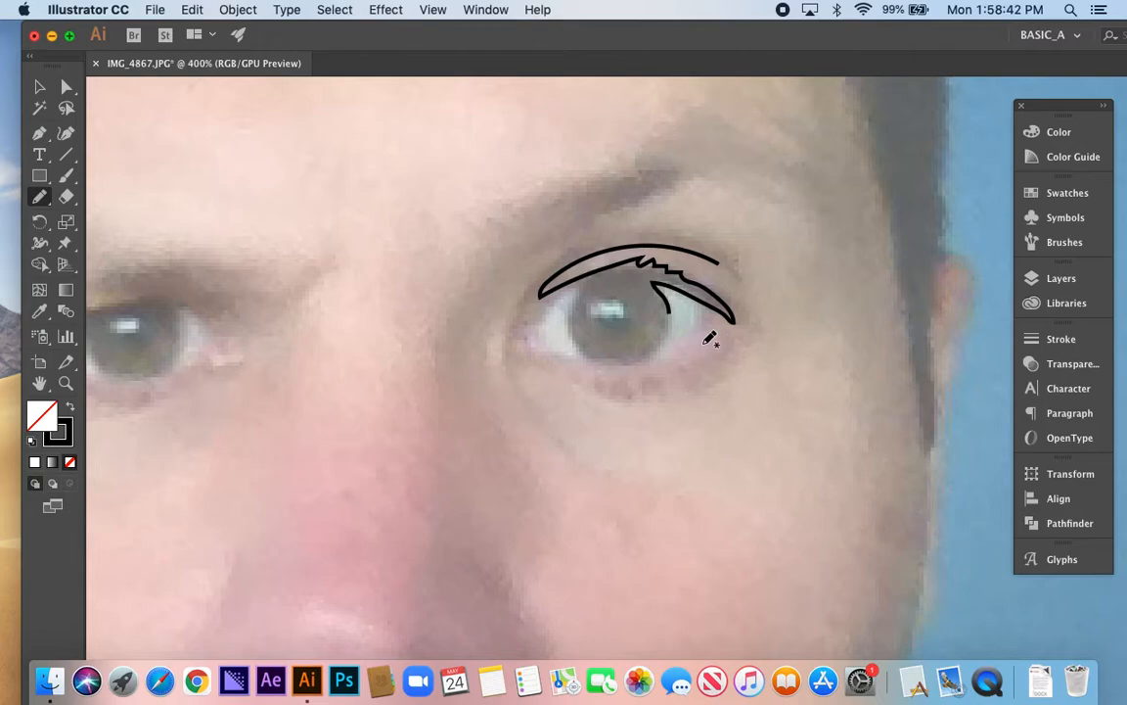
# Extend the eyelid path around the iris edge and inner eye corner, then back over the crease to close the outline
pyautogui.keyDown('super'); pyautogui.click(672, 287); pyautogui.keyUp('super')
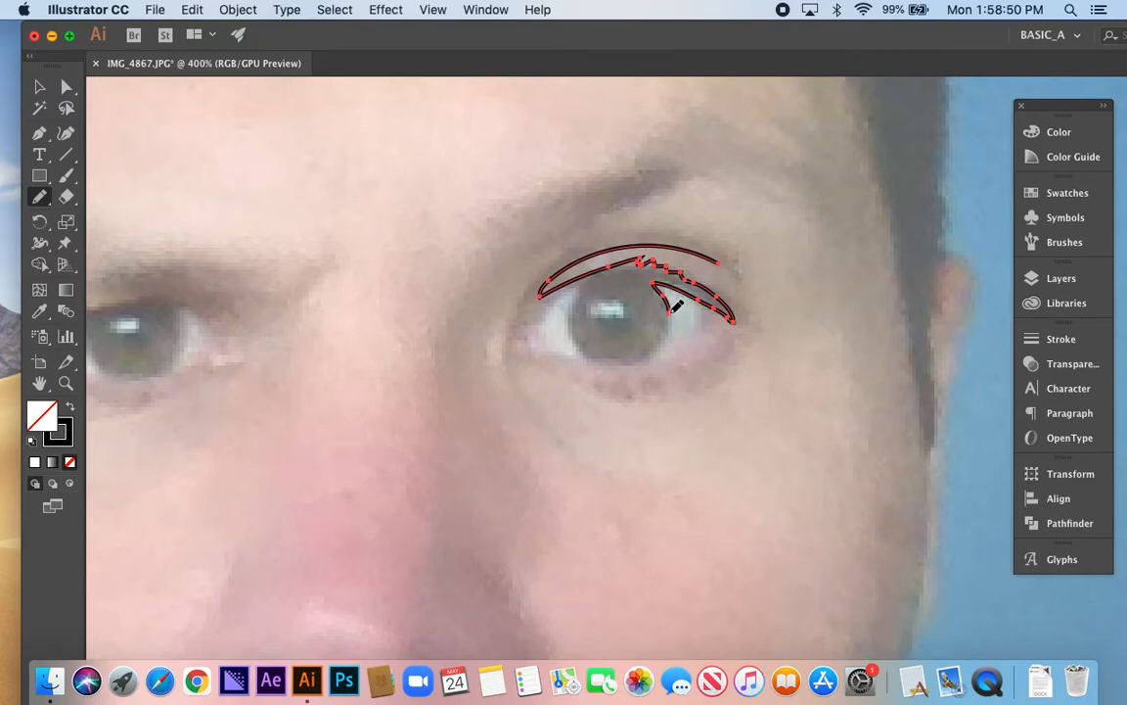
pyautogui.moveTo(671, 309)
pyautogui.mouseDown()
pyautogui.moveTo(667, 343)
pyautogui.moveTo(635, 363)
pyautogui.moveTo(663, 328)
pyautogui.moveTo(656, 294)
pyautogui.moveTo(619, 276)
pyautogui.moveTo(553, 301)
pyautogui.mouseUp()
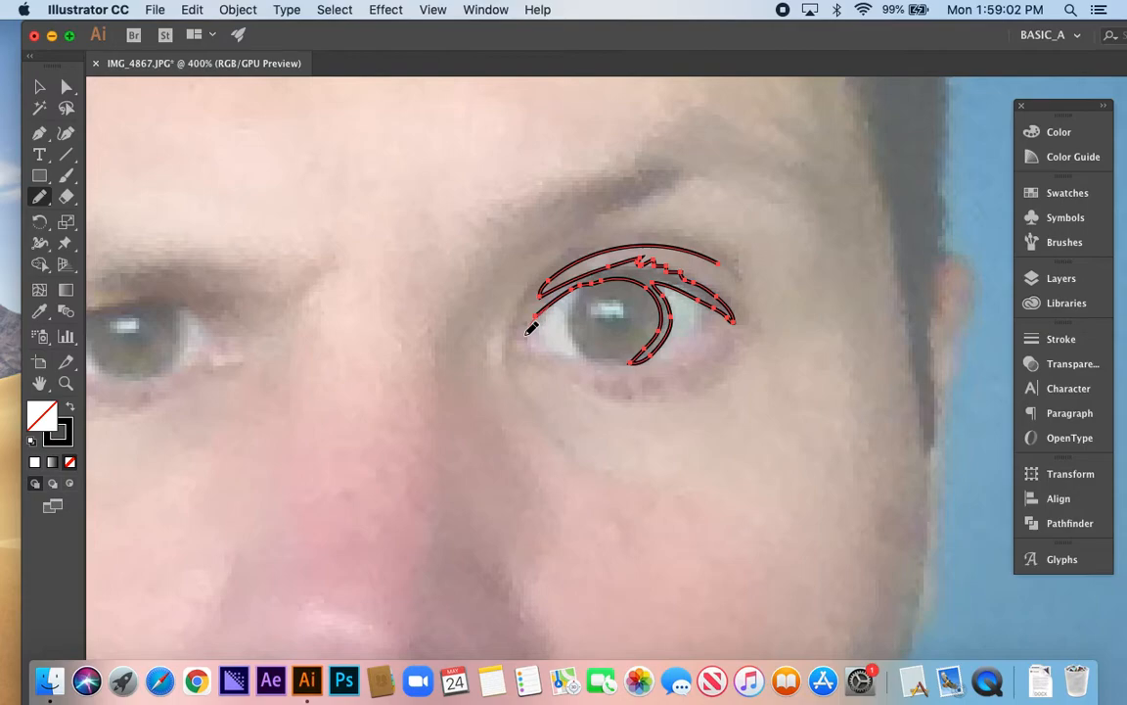
pyautogui.moveTo(526, 313)
pyautogui.mouseDown()
pyautogui.moveTo(504, 349)
pyautogui.moveTo(527, 287)
pyautogui.moveTo(595, 238)
pyautogui.moveTo(679, 236)
pyautogui.moveTo(733, 276)
pyautogui.moveTo(697, 256)
pyautogui.mouseUp()
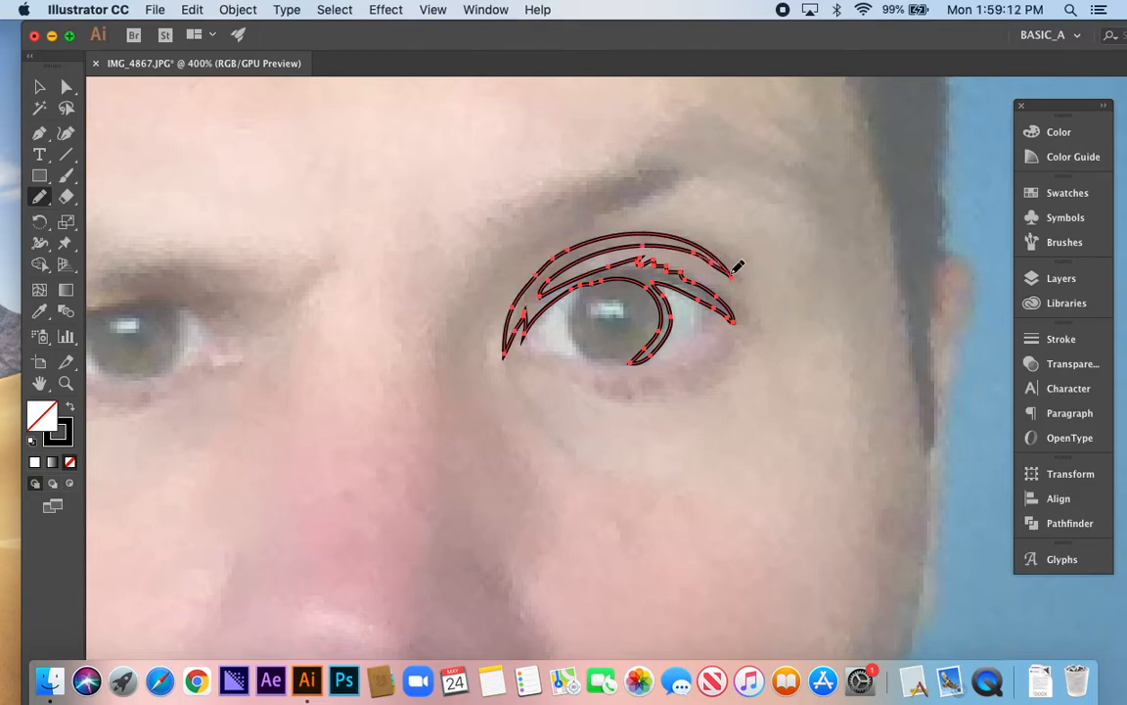
pyautogui.moveTo(724, 261); pyautogui.dragTo(671, 239)
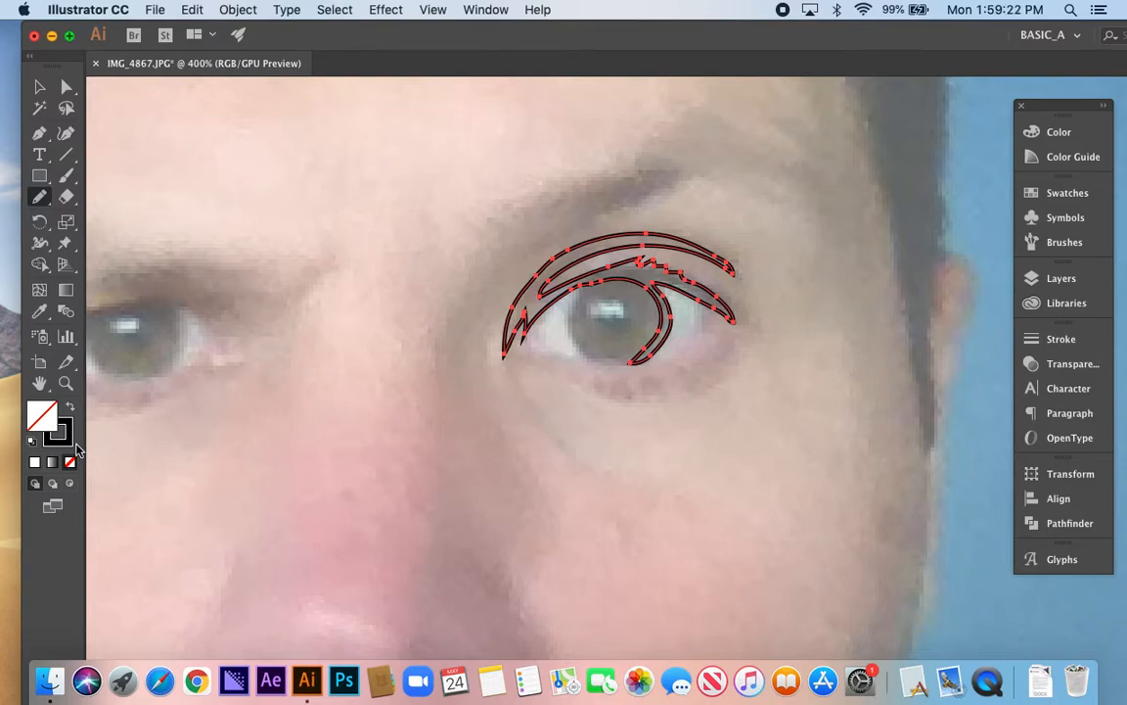
# Swap the eyelid shape's stroke and fill so it has a solid black fill and no stroke, then deselect it
pyautogui.hotkey('shift', 'x')
pyautogui.hotkey('shift', 'x')
pyautogui.hotkey('shift', 'x')
pyautogui.hotkey('shift', 'x')
pyautogui.hotkey('shift', 'x')
pyautogui.hotkey('shift', 'x')
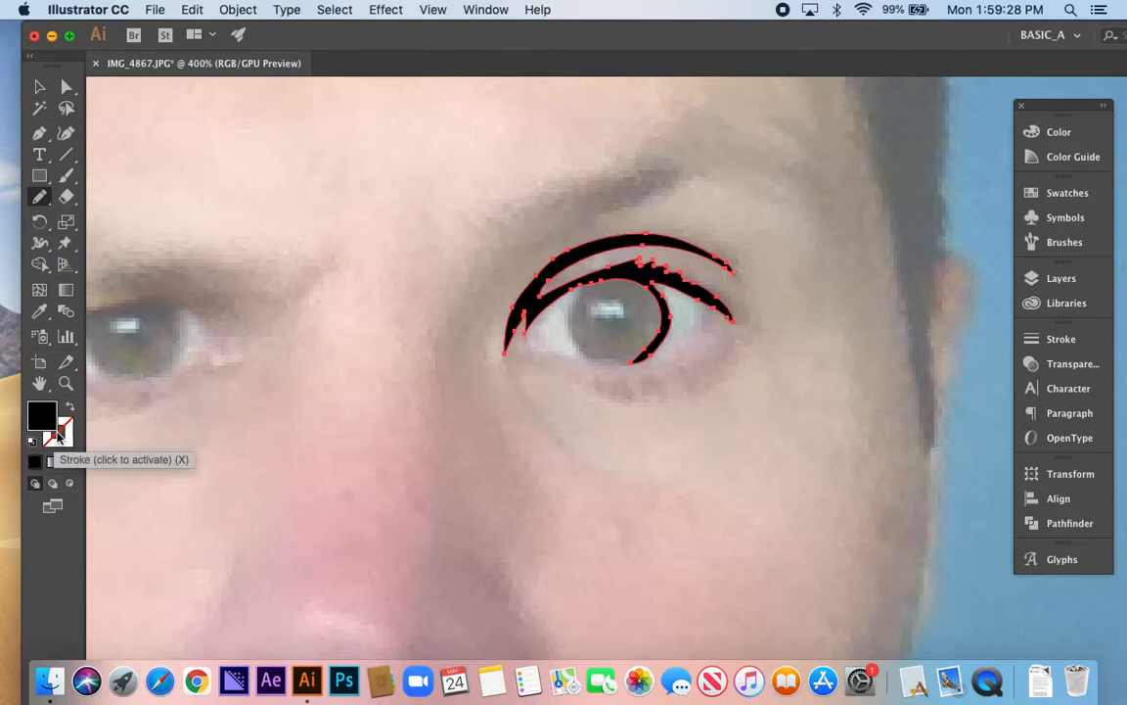
pyautogui.hotkey('shift', 'x')
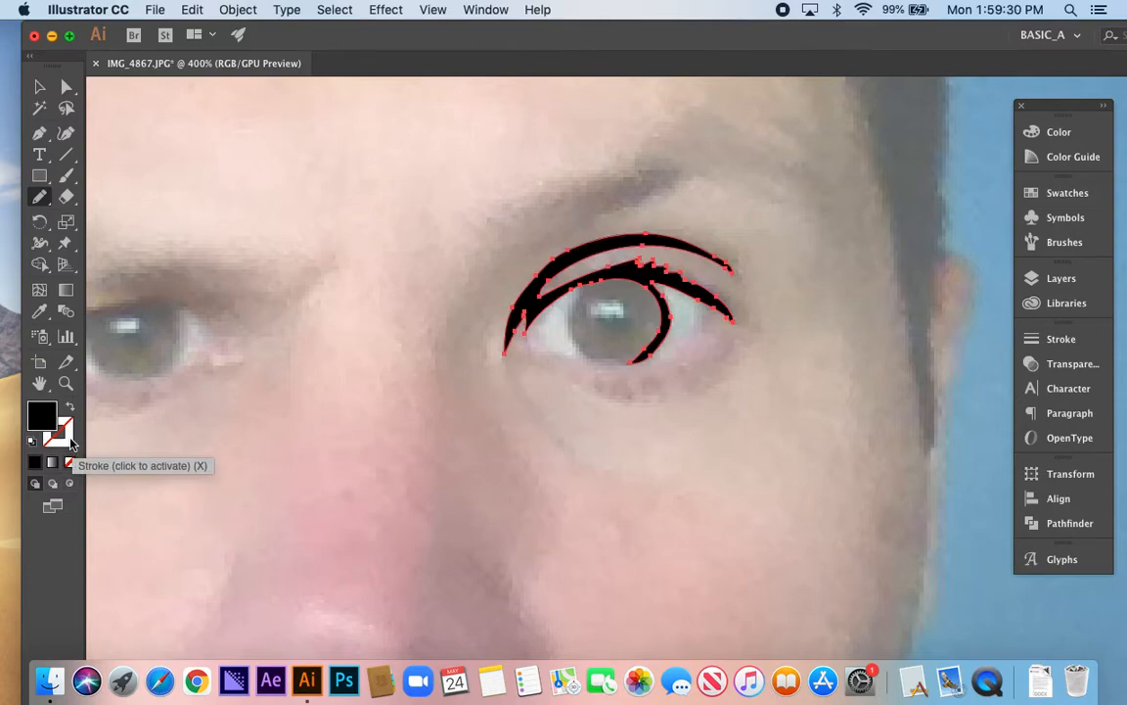
pyautogui.hotkey('shift', 'x')
pyautogui.hotkey('shift', 'x')
pyautogui.hotkey('shift', 'x')
pyautogui.hotkey('shift', 'x')
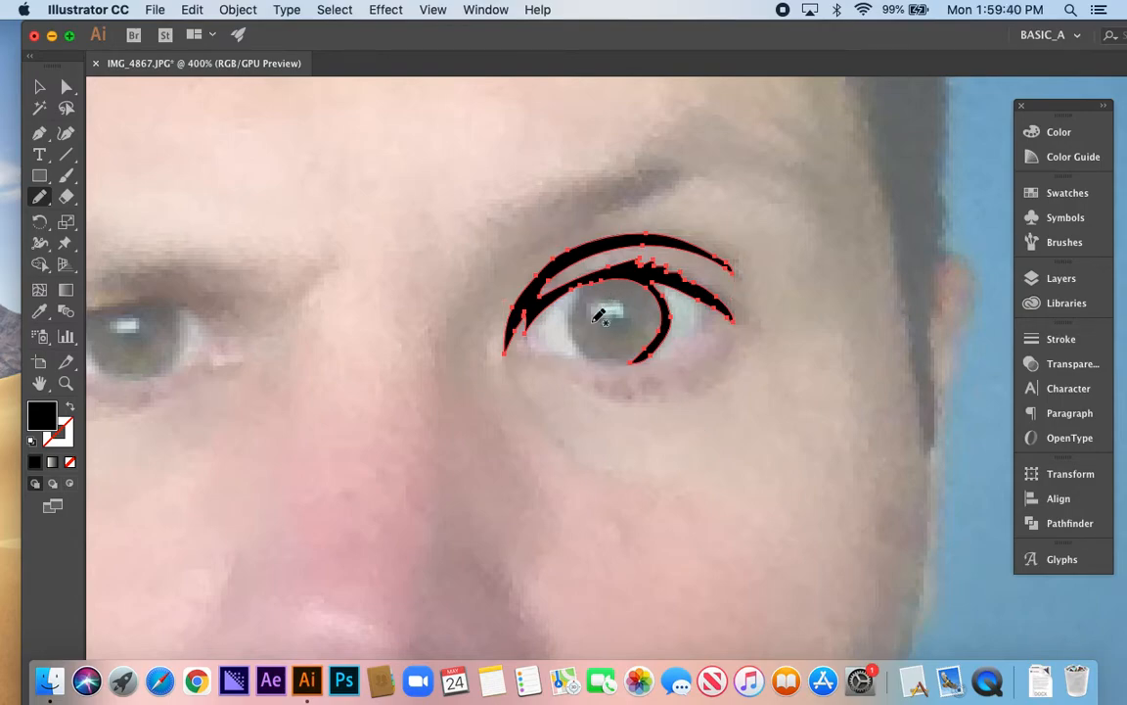
pyautogui.keyDown('super'); pyautogui.click(593, 321); pyautogui.keyUp('super')
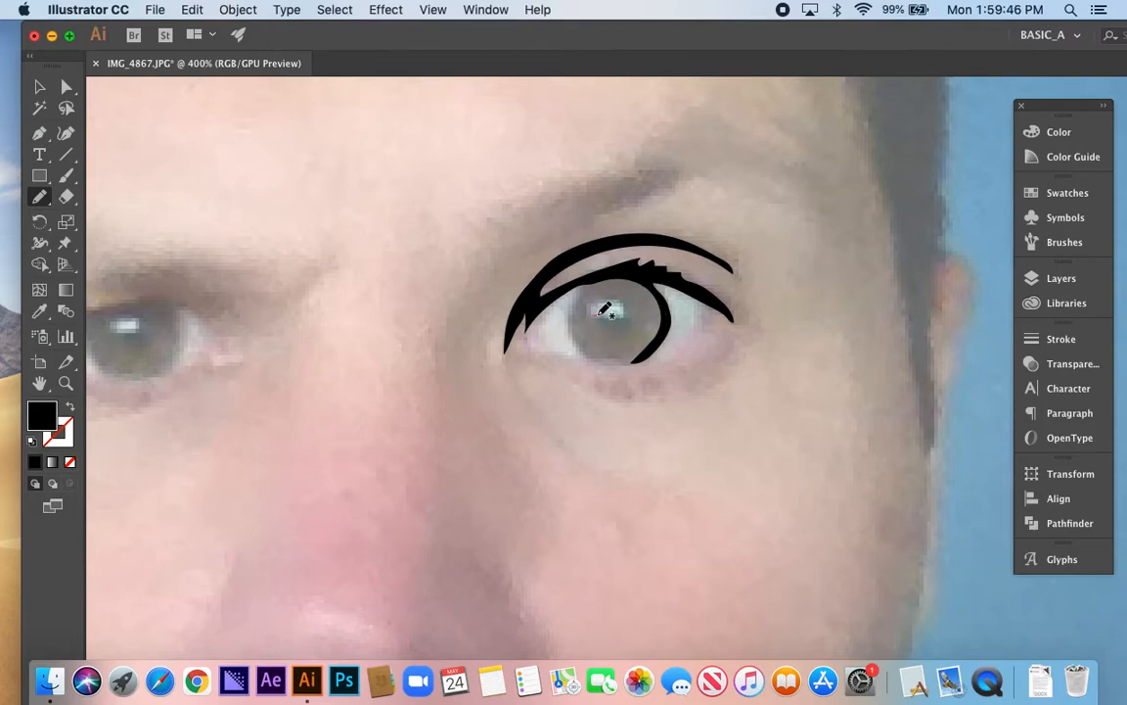
# Outline the light reflection in the eye with the Pencil tool and fill it white
pyautogui.moveTo(624, 300); pyautogui.dragTo(589, 308)
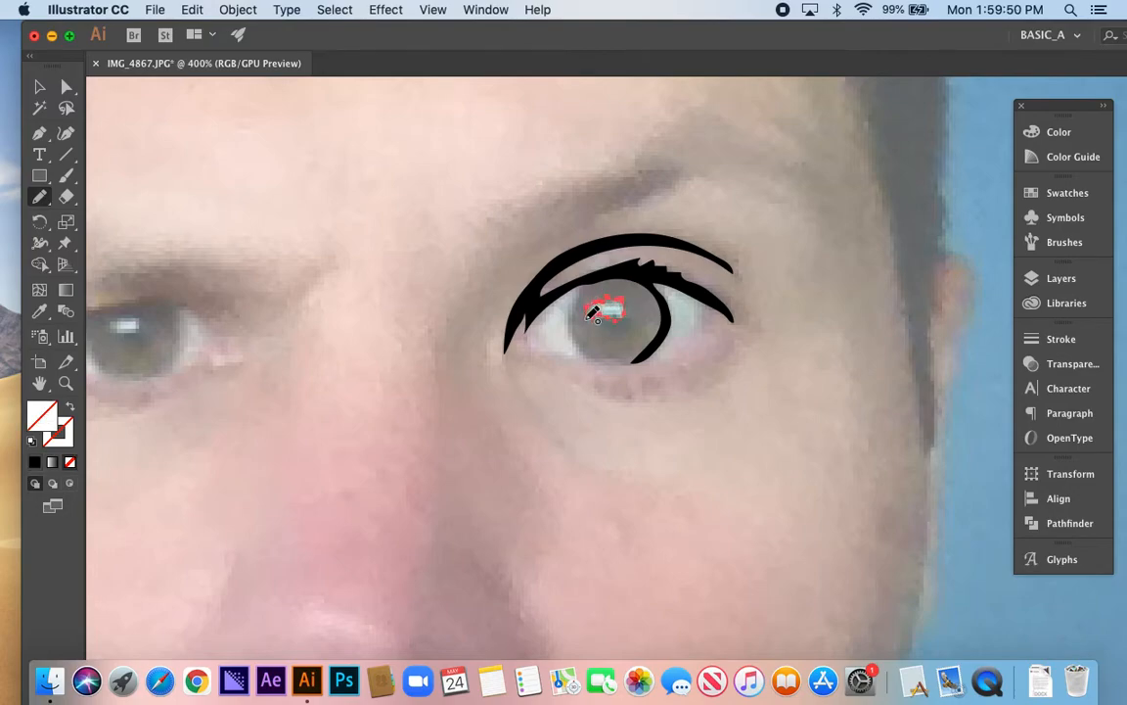
pyautogui.click(1053, 134)
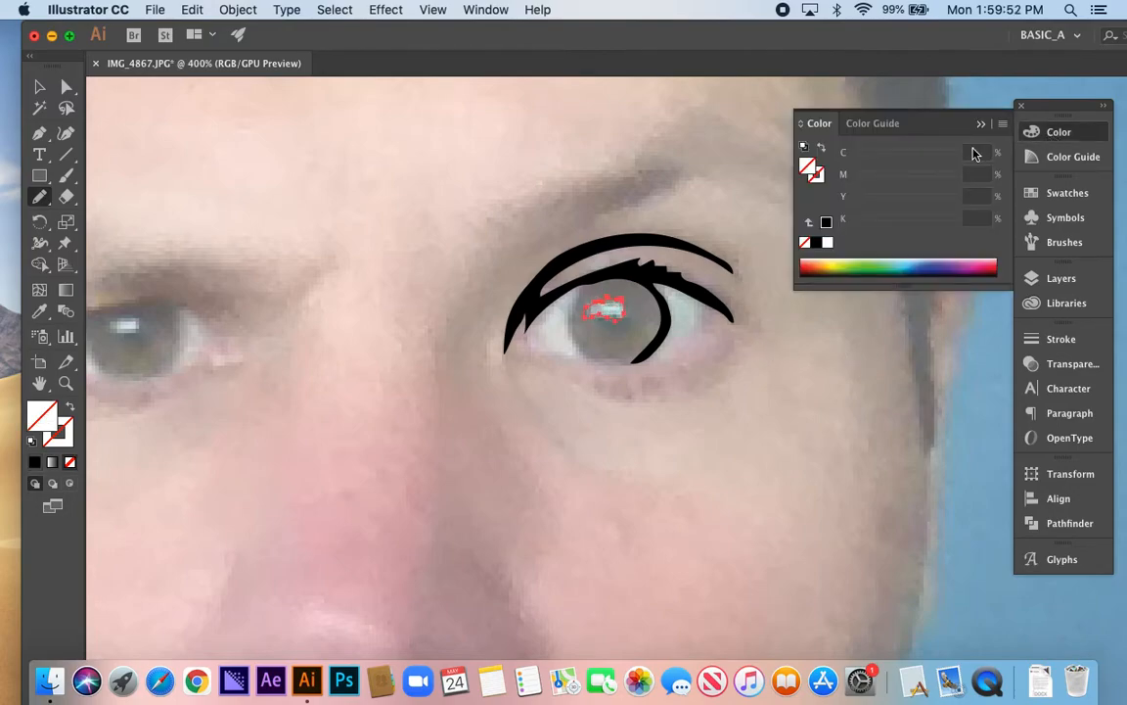
pyautogui.click(829, 242)
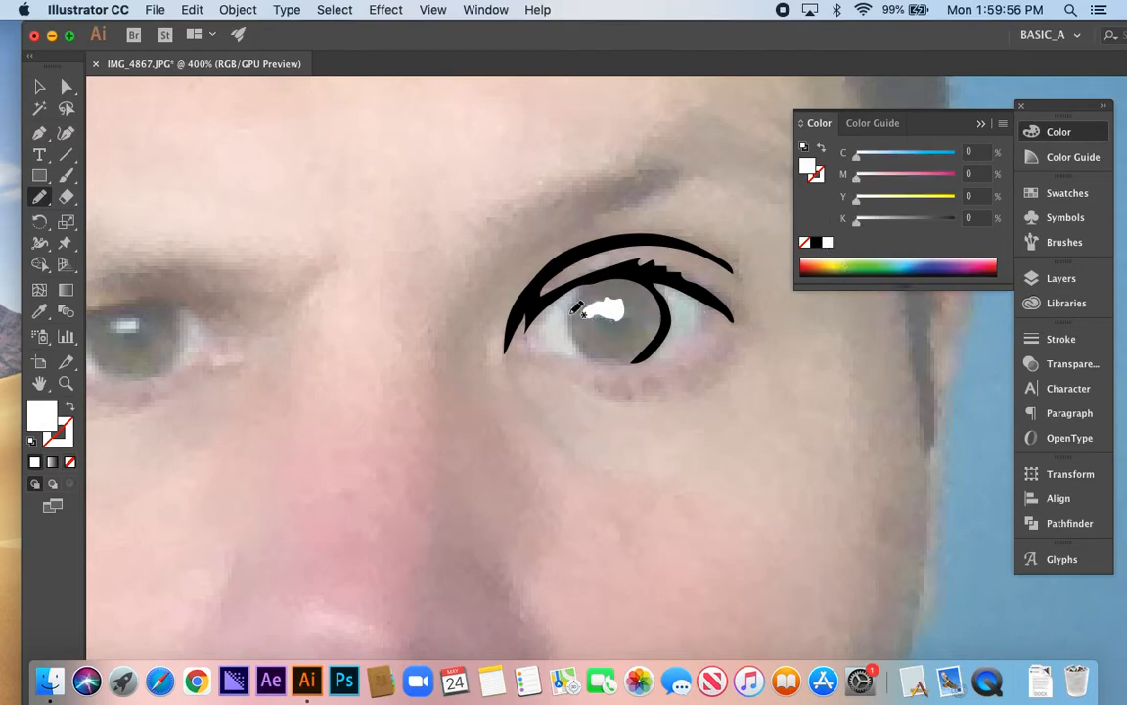
# Draw a round pupil overlapping the highlight, fill it black and send it to the back
pyautogui.moveTo(632, 311)
pyautogui.mouseDown()
pyautogui.moveTo(624, 326)
pyautogui.moveTo(597, 316)
pyautogui.moveTo(604, 308)
pyautogui.mouseUp()
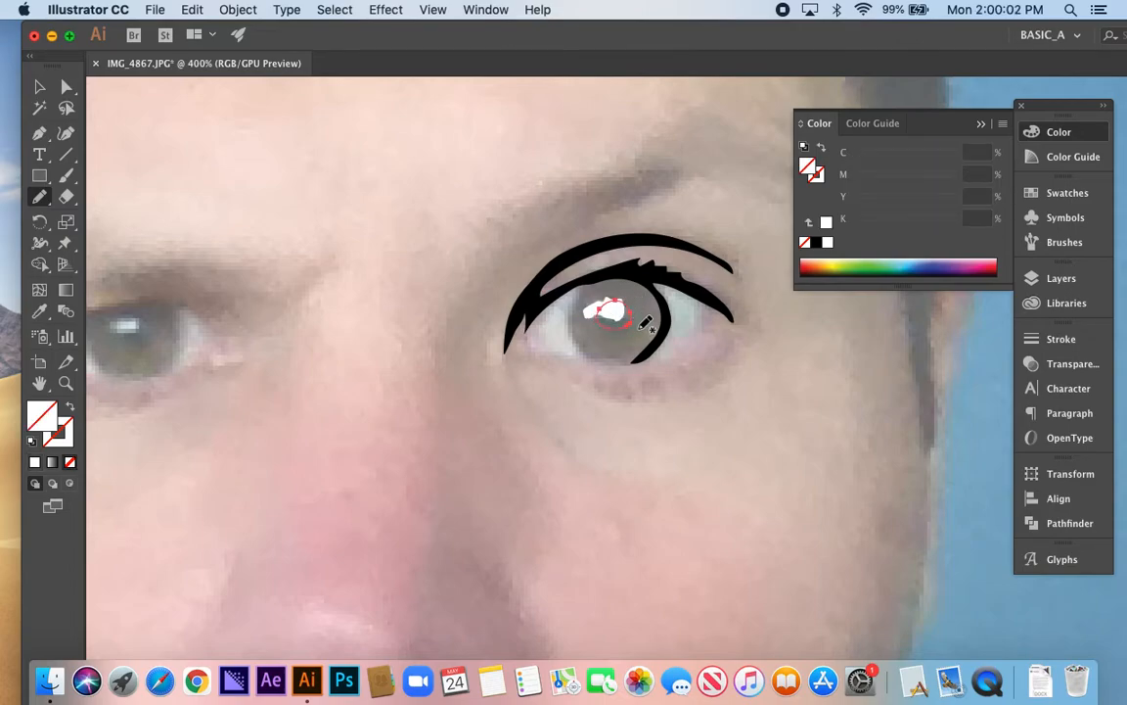
pyautogui.click(816, 242)
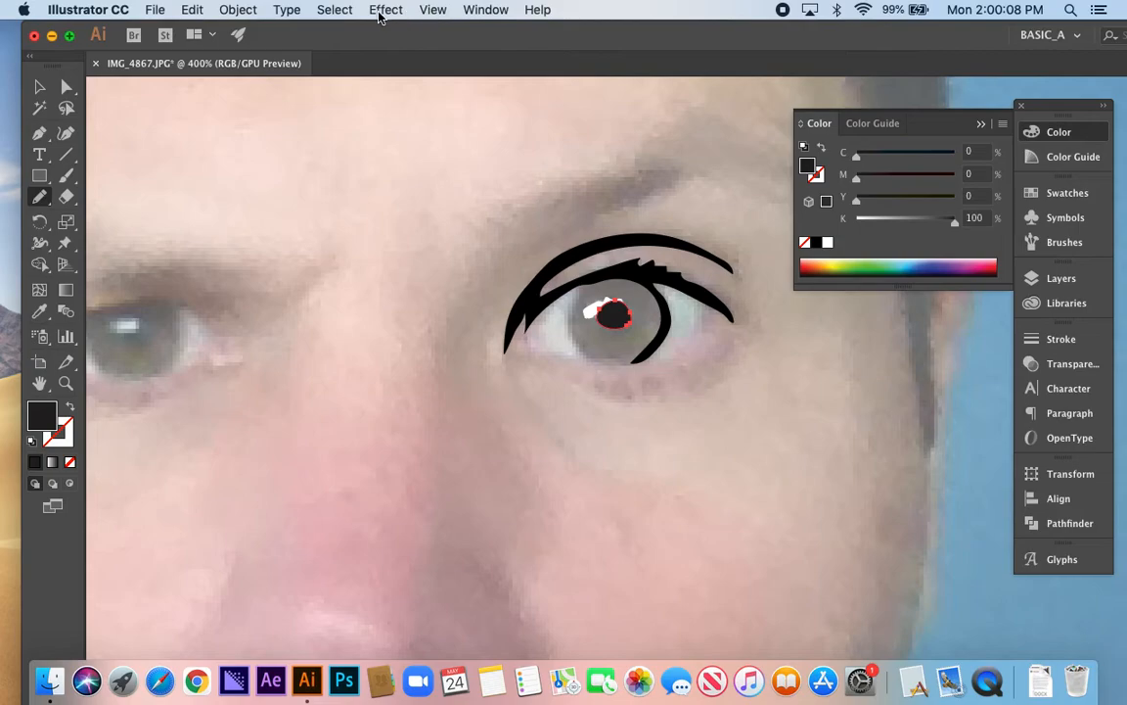
pyautogui.click(236, 12)
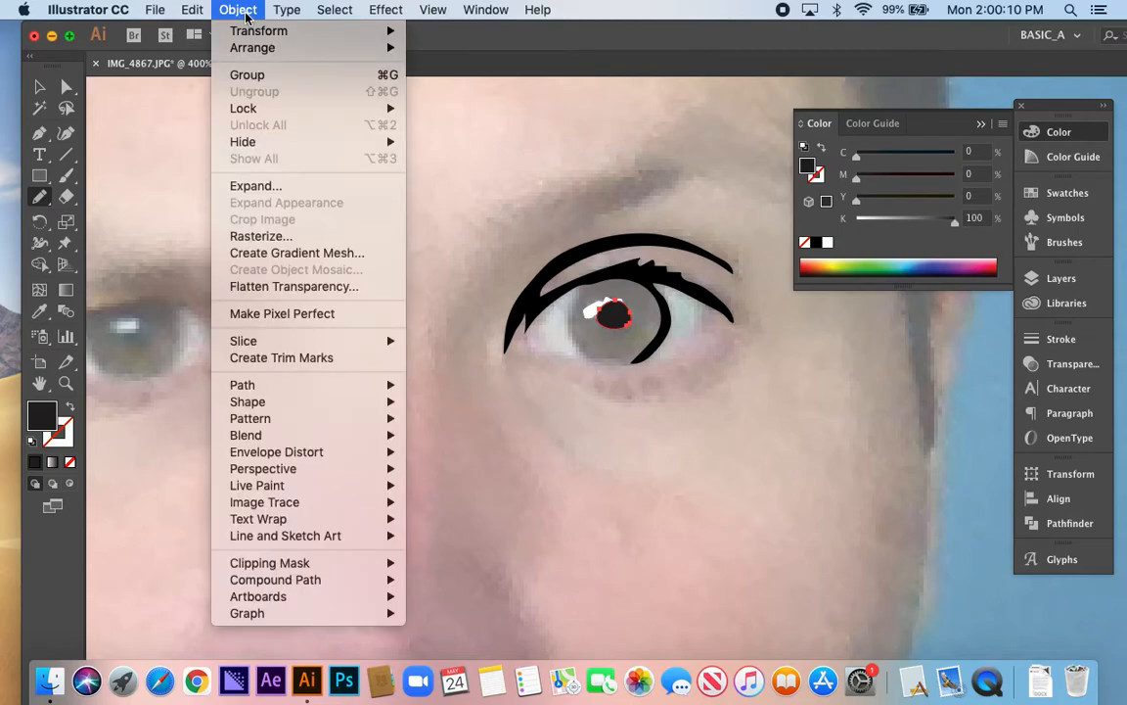
pyautogui.moveTo(270, 49)
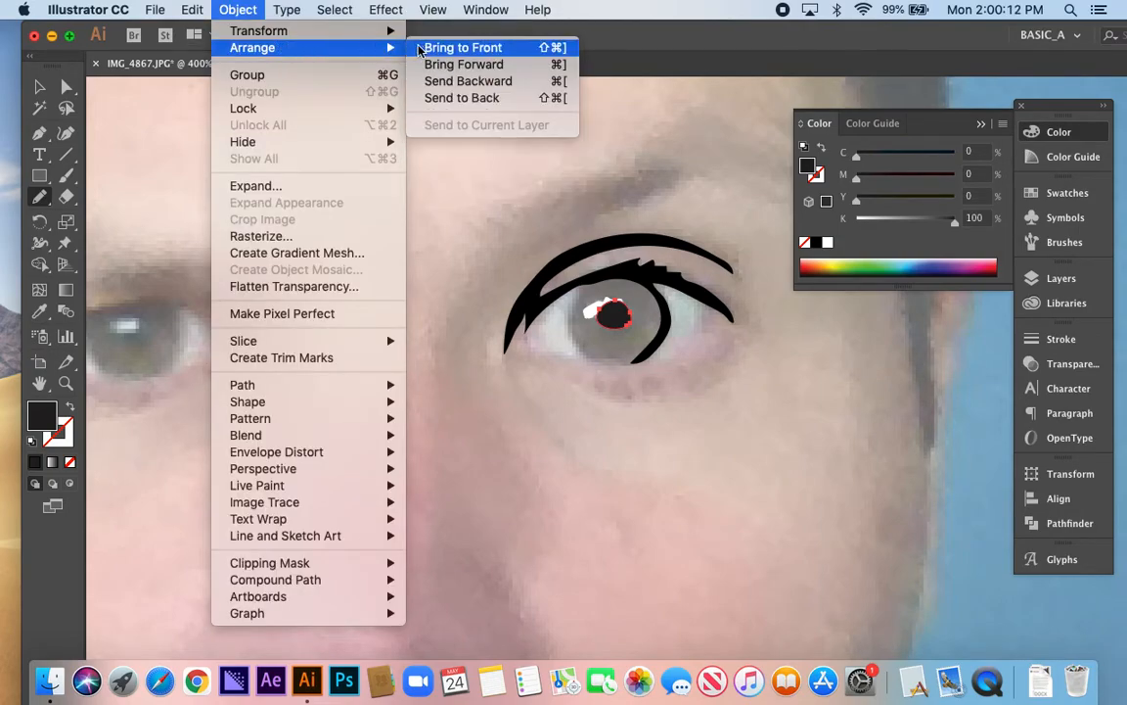
pyautogui.click(489, 101)
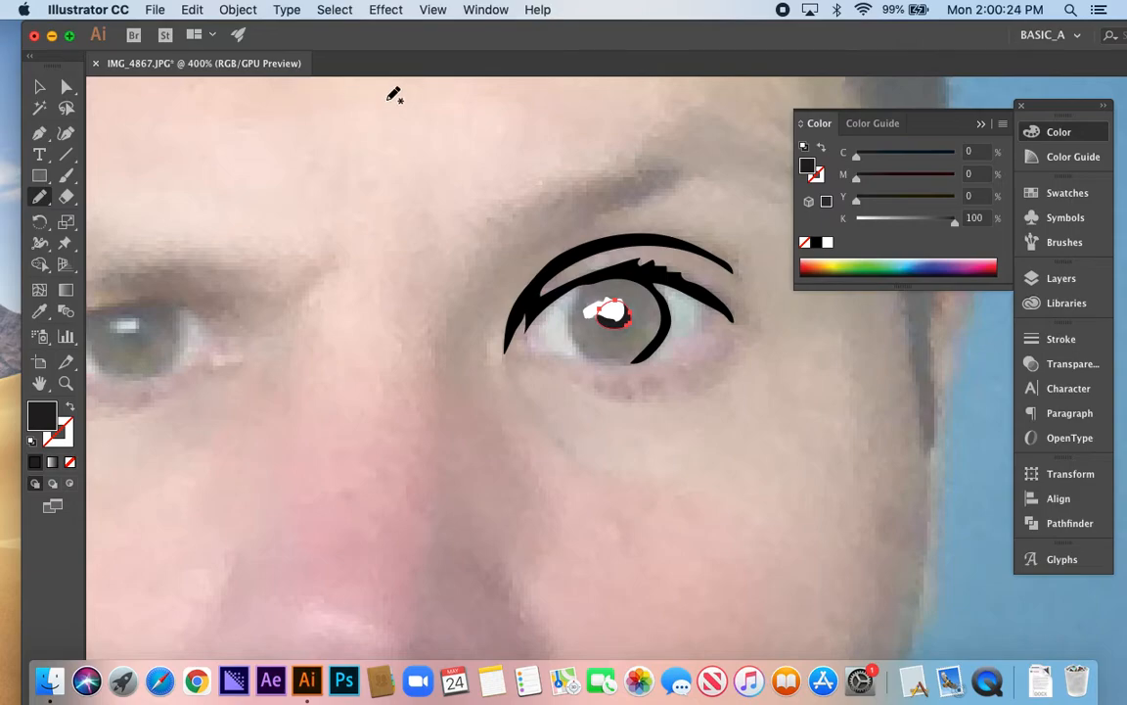
pyautogui.keyDown('super'); pyautogui.click(458, 237); pyautogui.keyUp('super')
pyautogui.press('v')
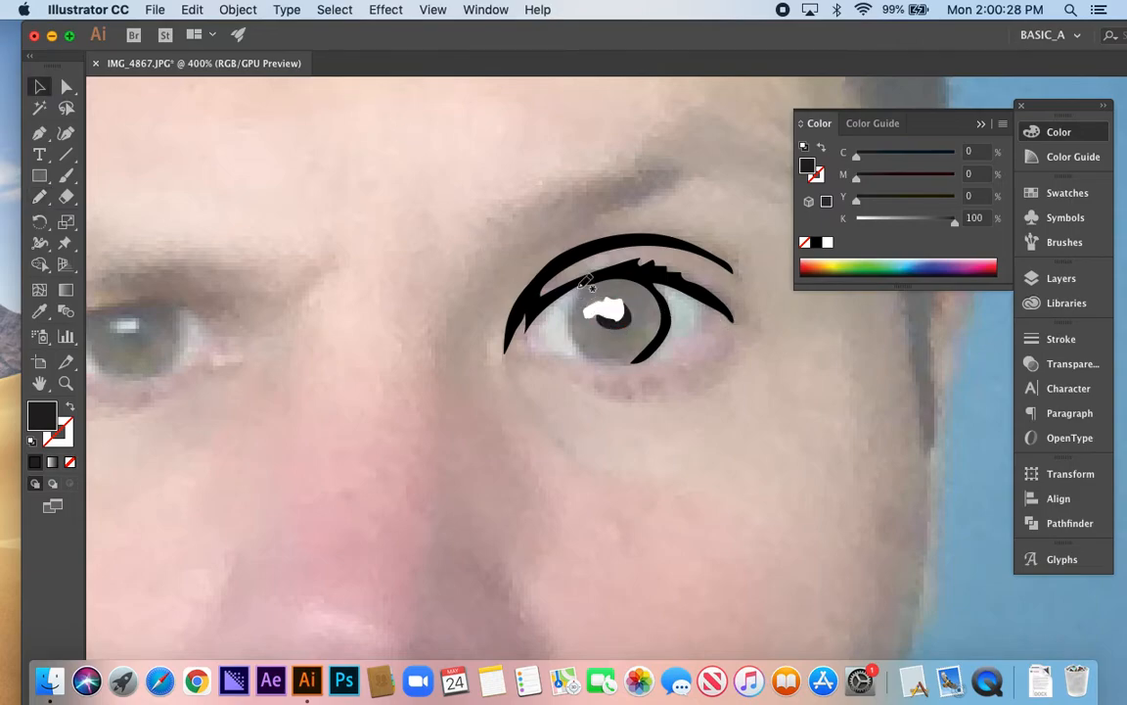
# Extend the black eyelid shape with the Pencil tool to outline the iris edge nearest the nose, then deselect it
pyautogui.press('n')
pyautogui.press('super+a')
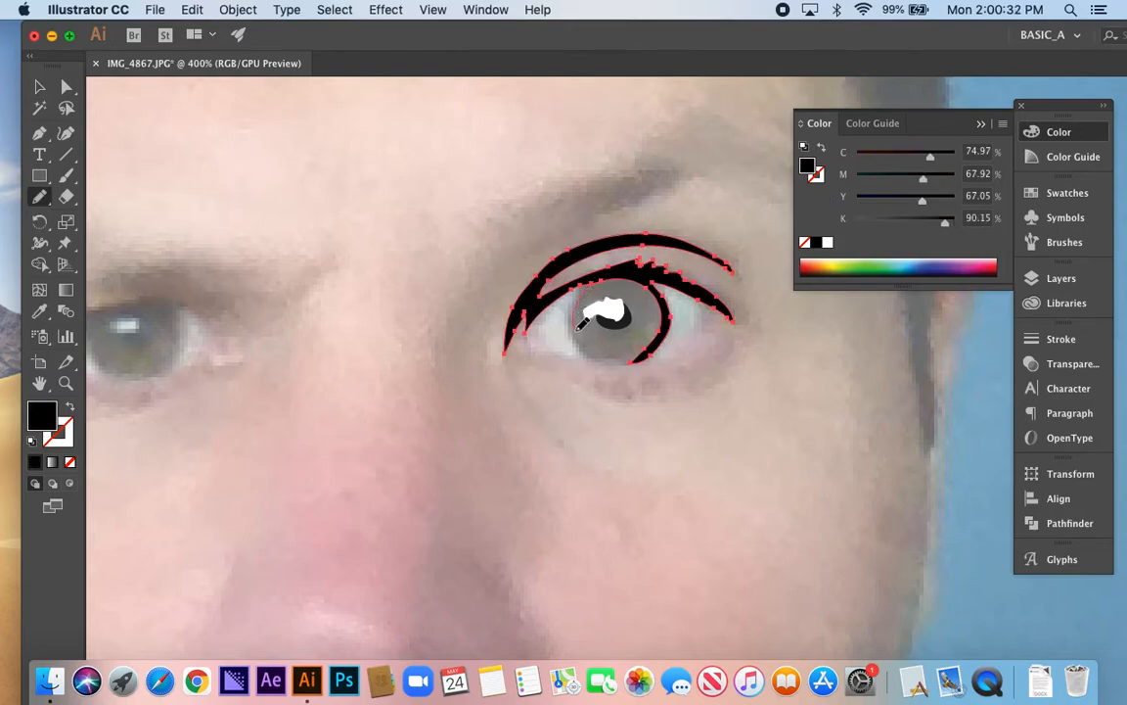
pyautogui.moveTo(598, 361); pyautogui.dragTo(571, 331)
pyautogui.moveTo(583, 282); pyautogui.dragTo(585, 280)
pyautogui.press('super+shift+a')
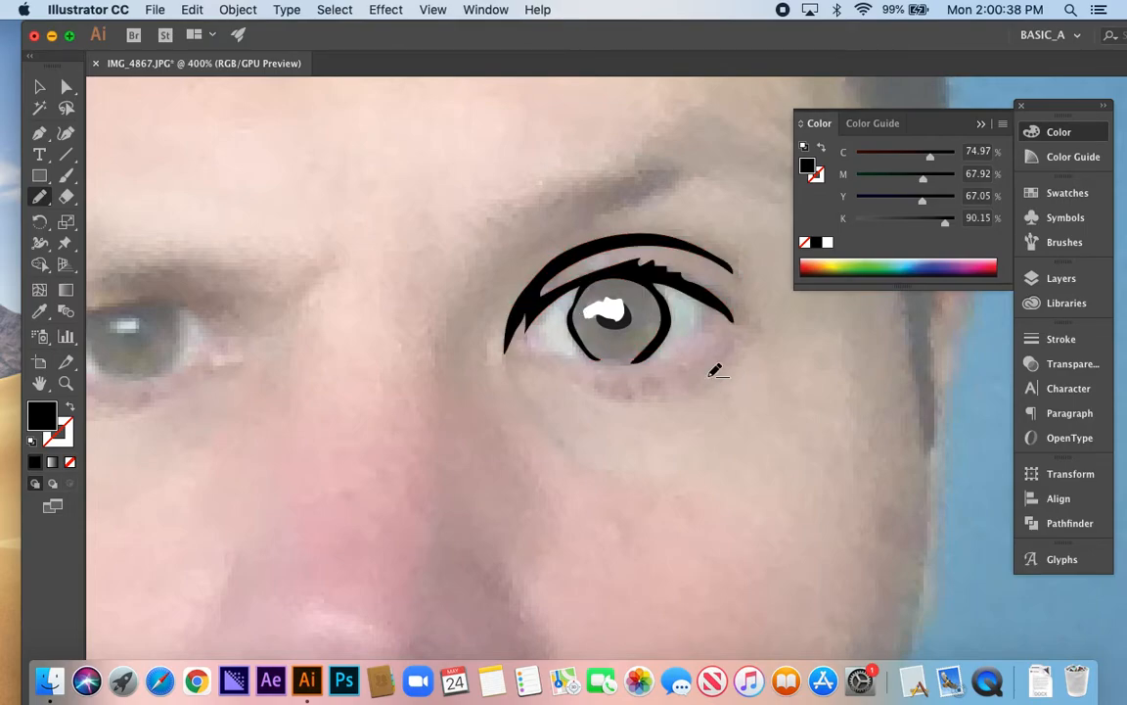
# Draw a closed iris shape within the black outline, fill it brown and send it to the back
pyautogui.moveTo(623, 270)
pyautogui.mouseDown()
pyautogui.moveTo(575, 293)
pyautogui.moveTo(570, 315)
pyautogui.moveTo(605, 361)
pyautogui.moveTo(637, 361)
pyautogui.moveTo(658, 345)
pyautogui.moveTo(669, 314)
pyautogui.moveTo(637, 267)
pyautogui.mouseUp()
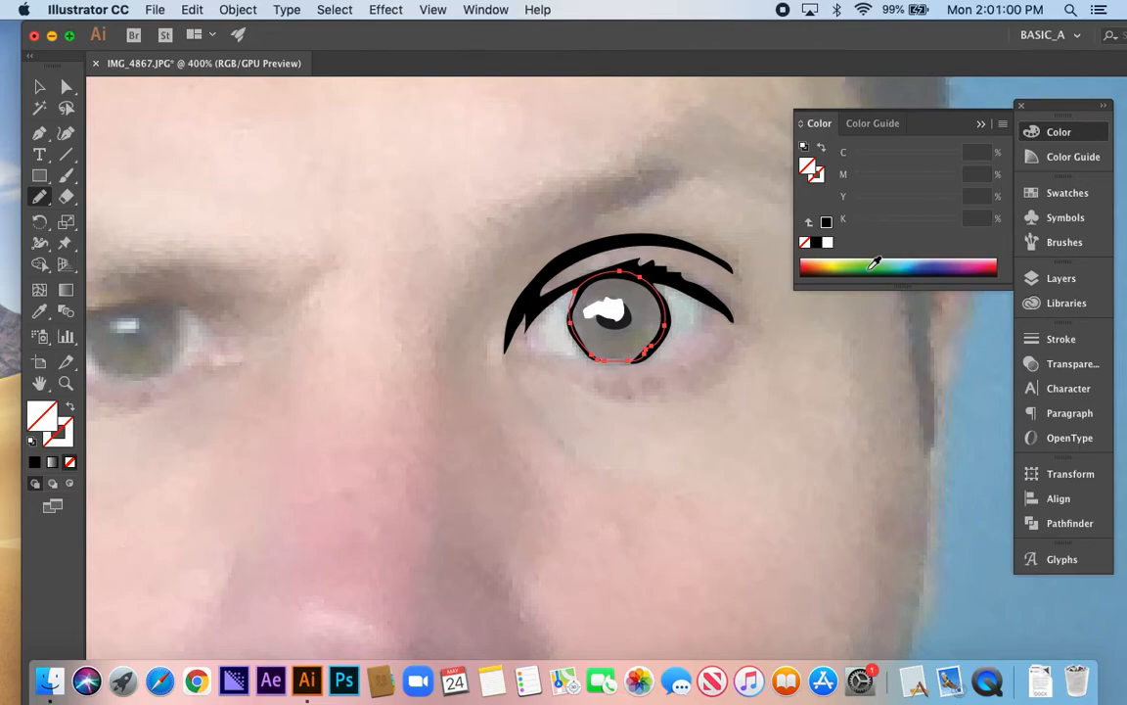
pyautogui.click(829, 264)
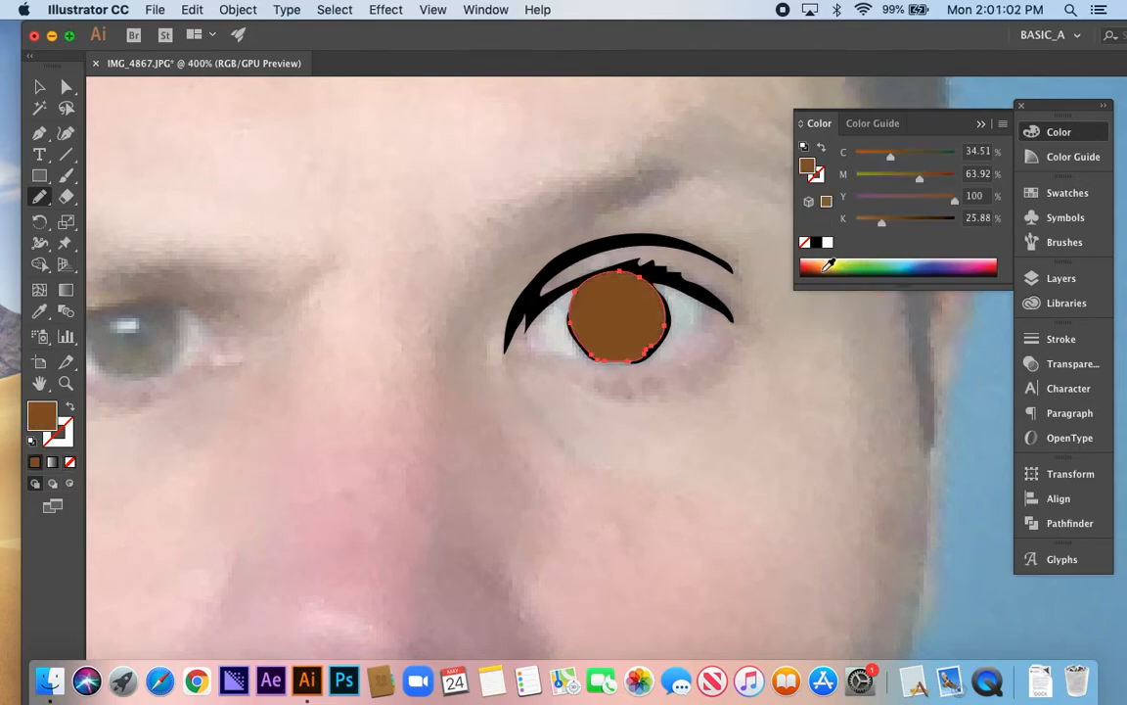
pyautogui.press('super+shift+[')
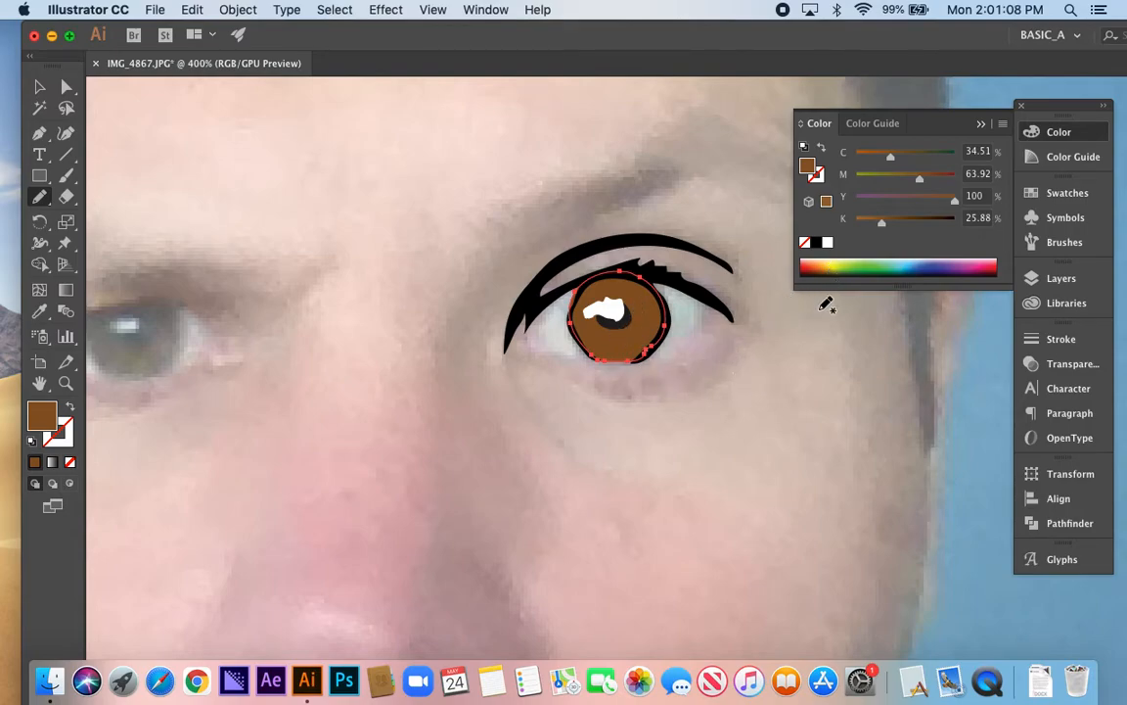
# Darken the iris's brown fill by setting its black (K) value to 44%, then deselect it
pyautogui.moveTo(880, 228); pyautogui.dragTo(899, 229)
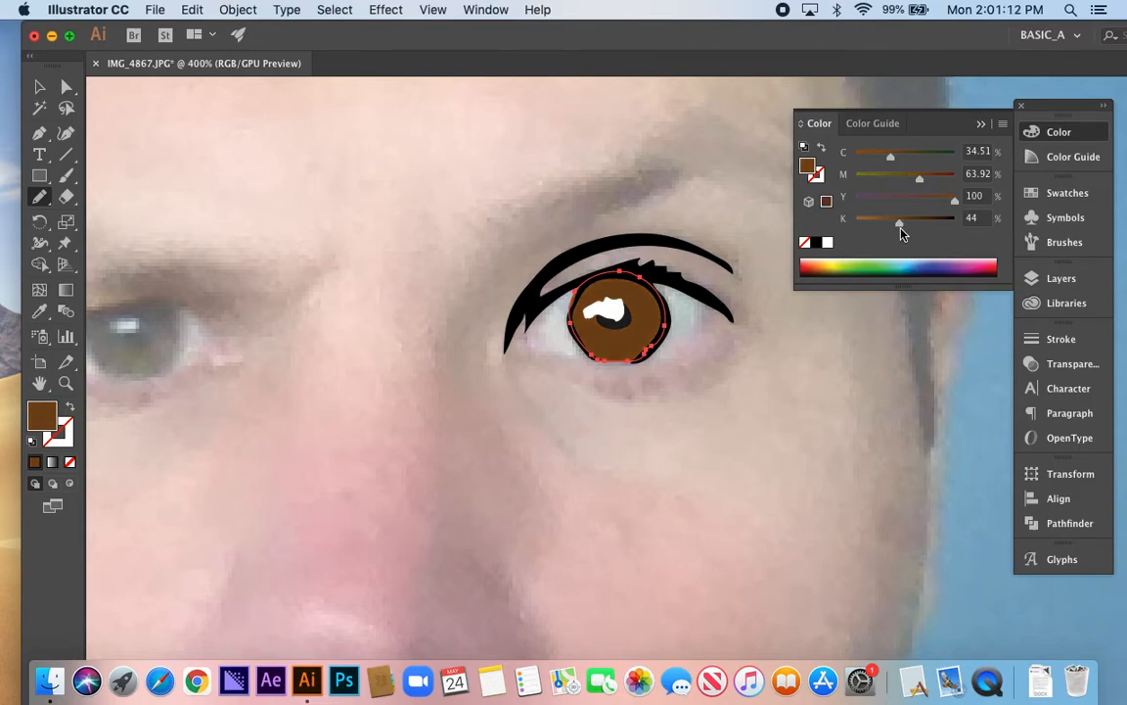
pyautogui.moveTo(729, 312); pyautogui.dragTo(727, 322)
pyautogui.press('v')
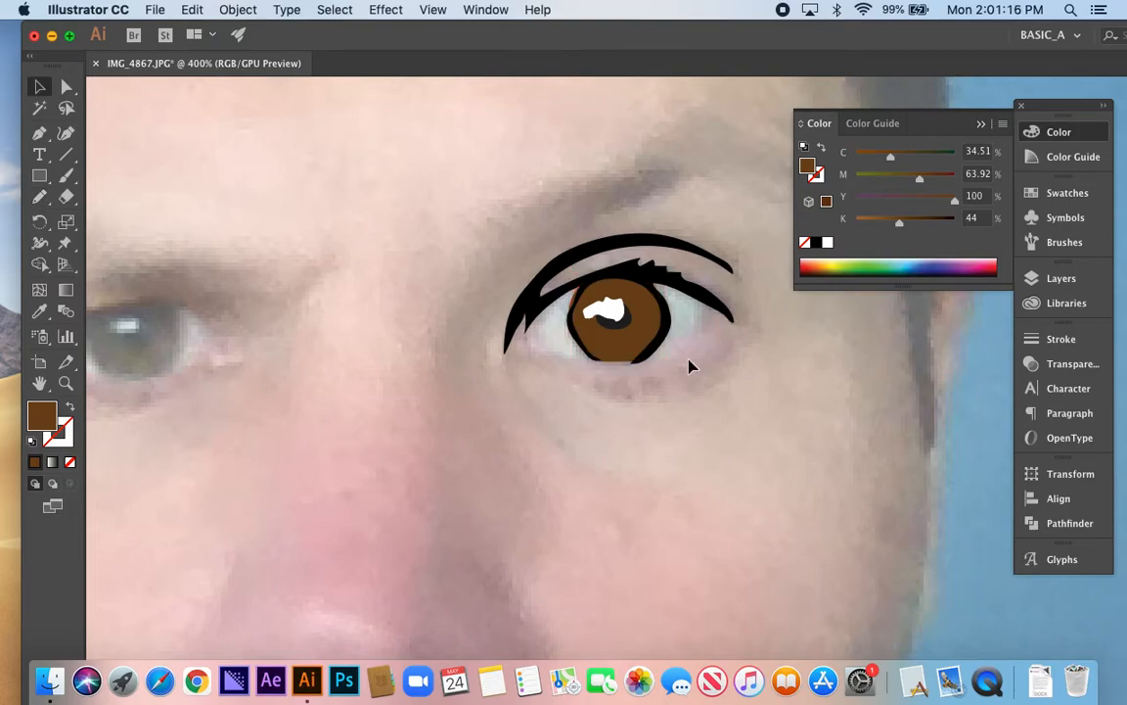
# Hide the Layer 1 photo temporarily to examine the eye artwork on its own, then show the photo again
pyautogui.scroll(-3, 681, 355)
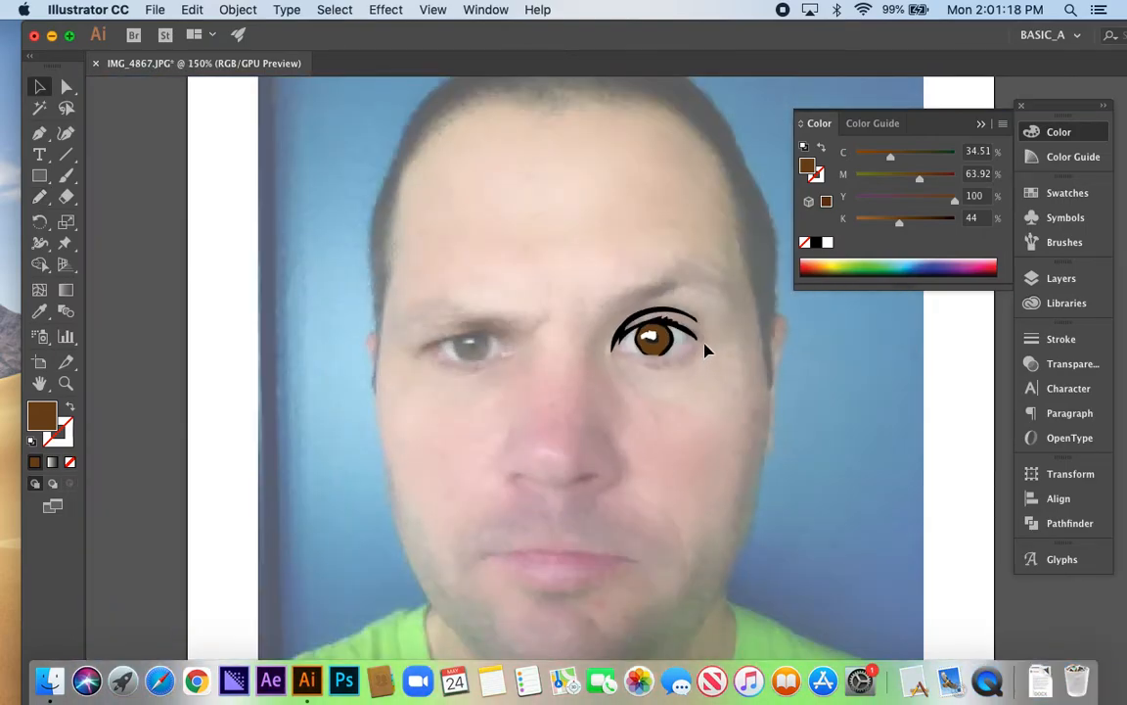
pyautogui.scroll(2, 706, 347)
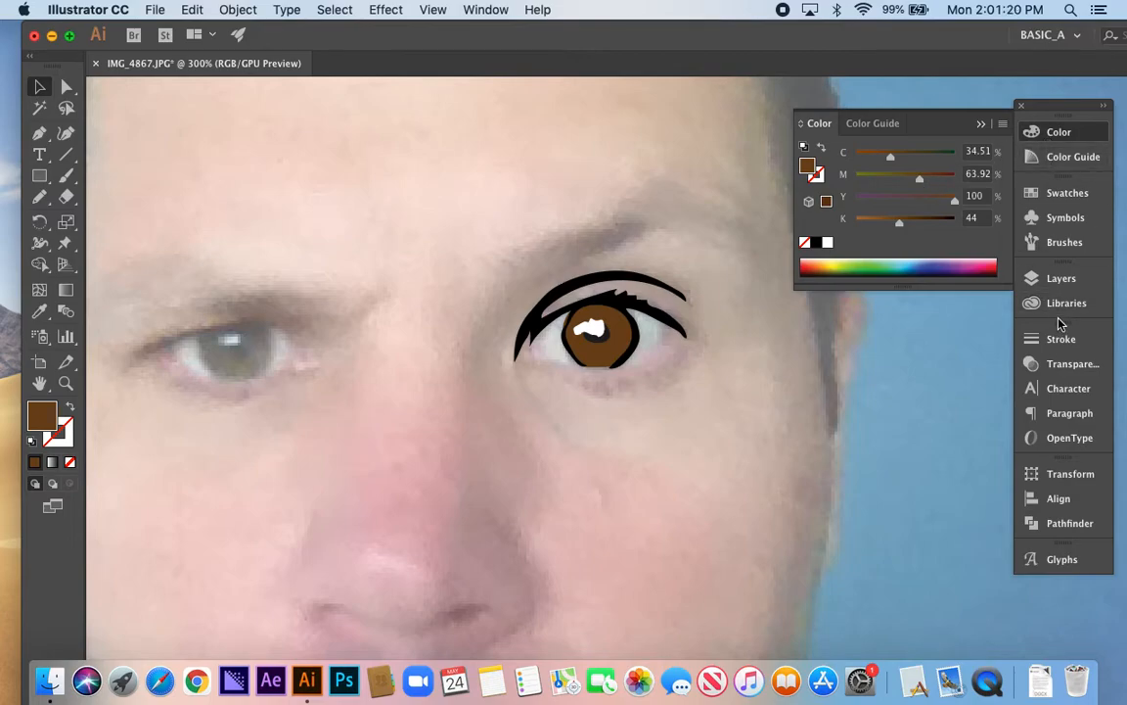
pyautogui.click(1027, 284)
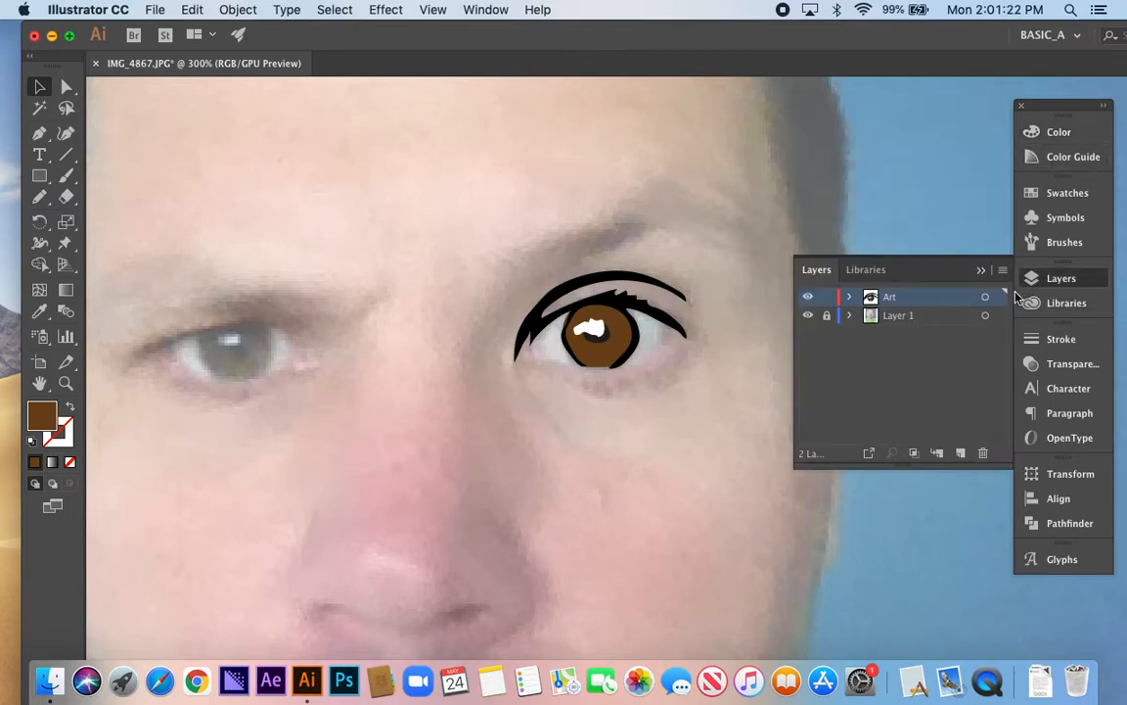
pyautogui.click(808, 316)
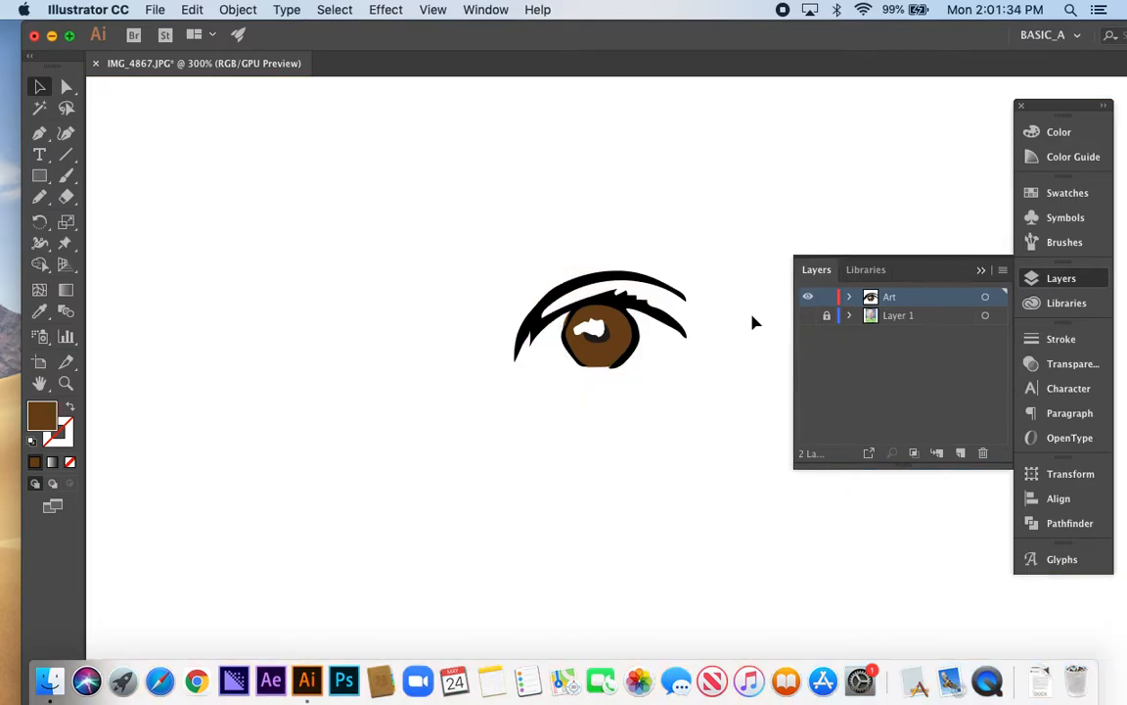
pyautogui.scroll(-2, 693, 337)
pyautogui.scroll(2, 695, 331)
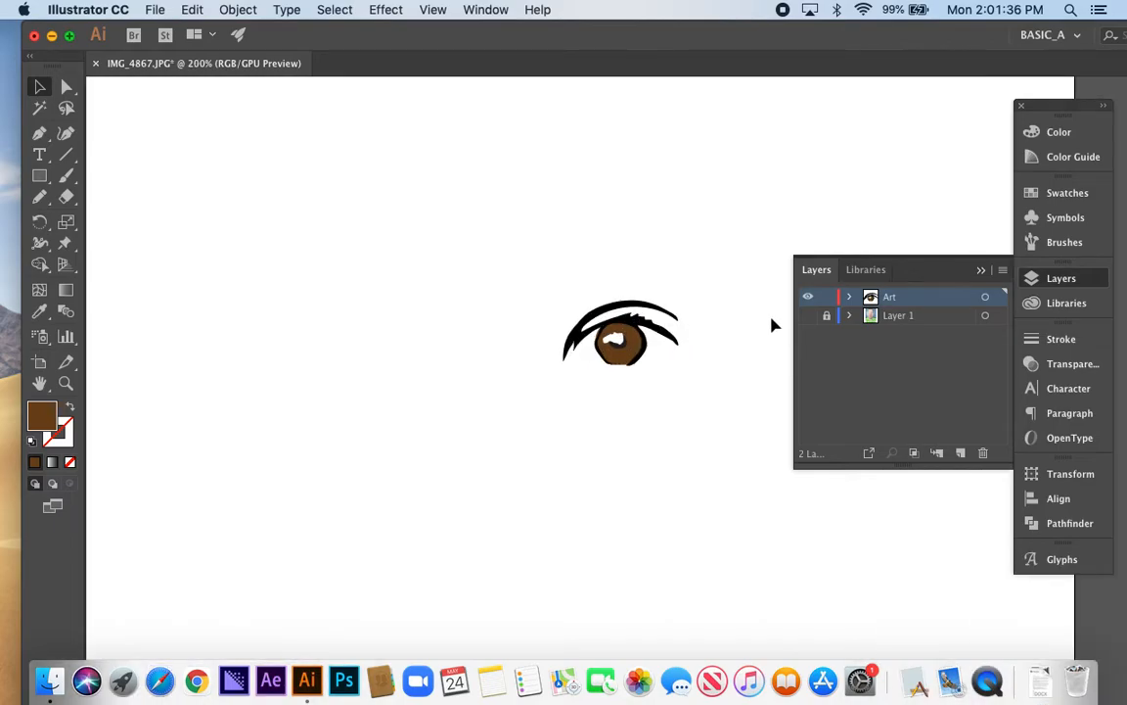
pyautogui.click(808, 315)
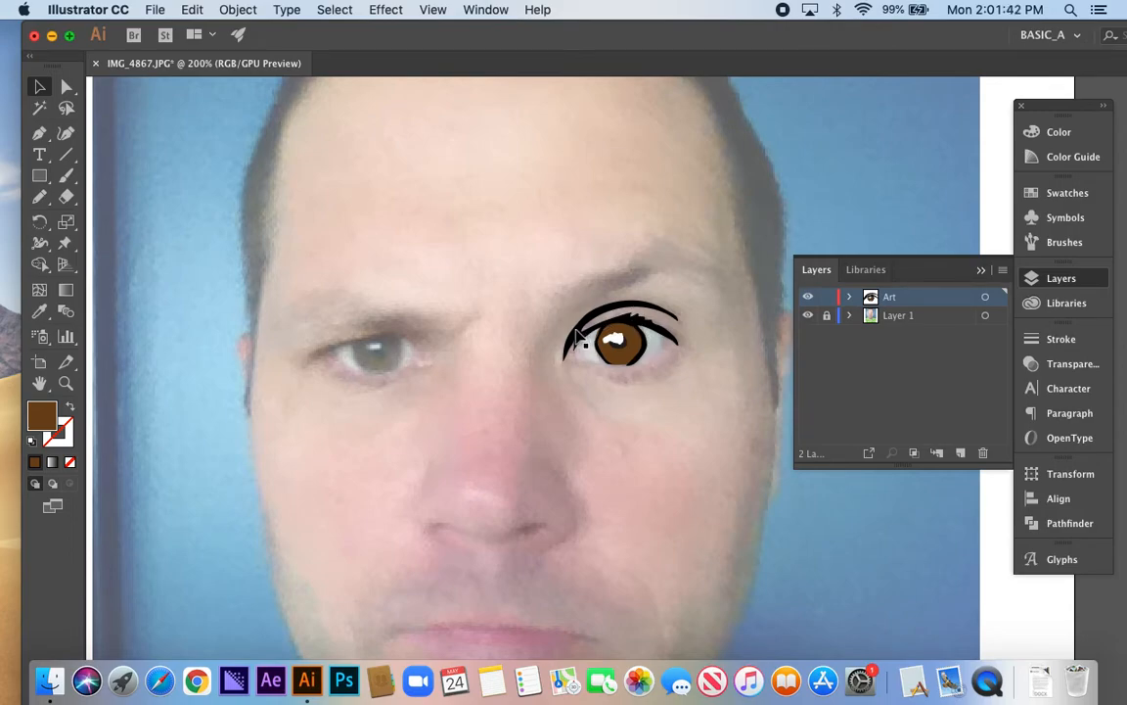
pyautogui.scroll(-1, 652, 334)
pyautogui.scroll(3, 653, 335)
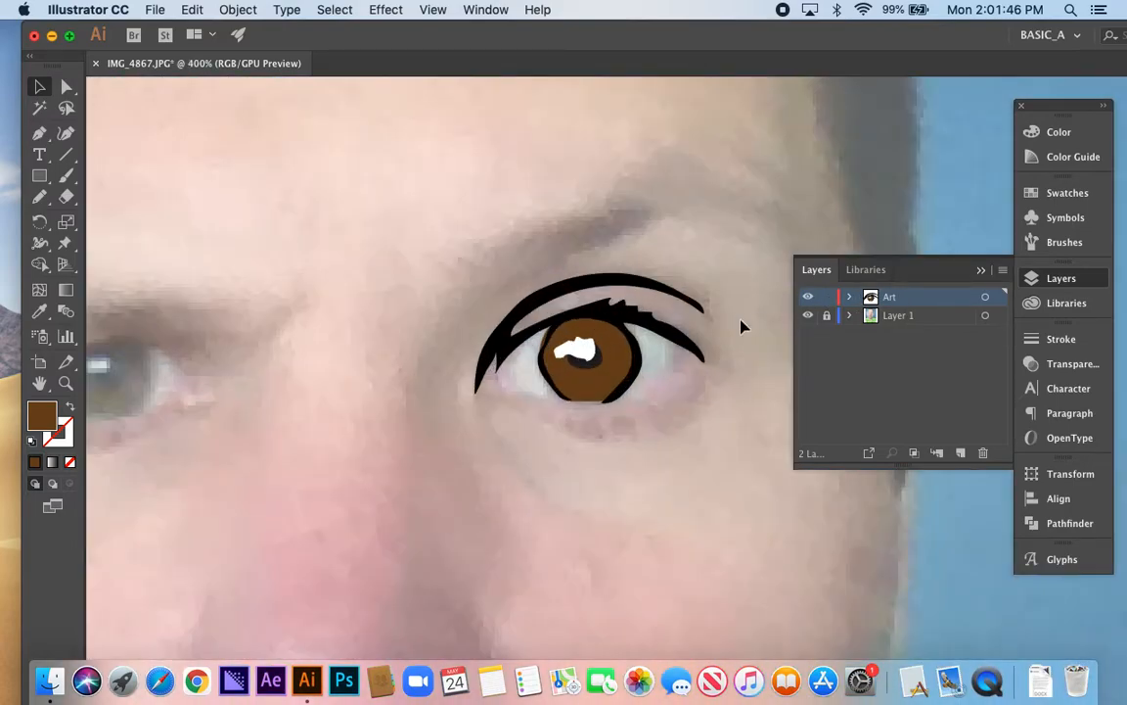
pyautogui.scroll(1, 698, 332)
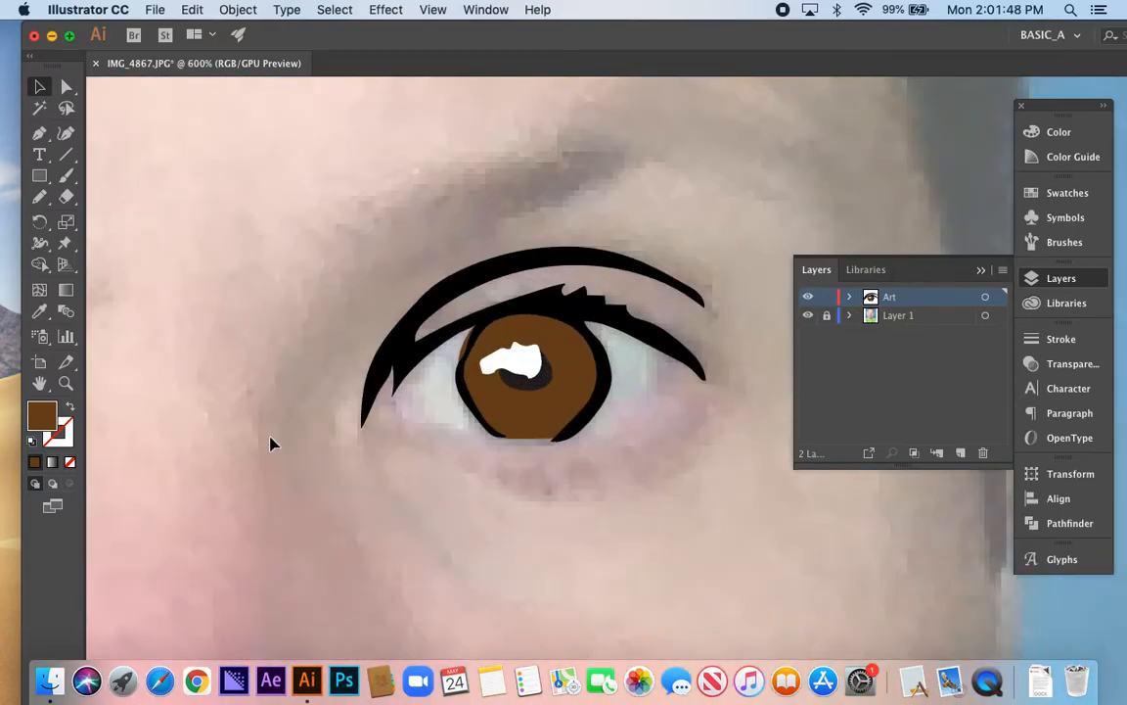
# Draw a closed eye-white shape around the iris with the Pencil tool, fill it white, send it behind the eye artwork and deselect it
pyautogui.press('n')
pyautogui.moveTo(407, 366)
pyautogui.mouseDown()
pyautogui.moveTo(394, 410)
pyautogui.moveTo(583, 443)
pyautogui.moveTo(646, 415)
pyautogui.moveTo(665, 382)
pyautogui.moveTo(658, 345)
pyautogui.moveTo(585, 311)
pyautogui.moveTo(396, 311)
pyautogui.moveTo(364, 343)
pyautogui.moveTo(401, 364)
pyautogui.mouseUp()
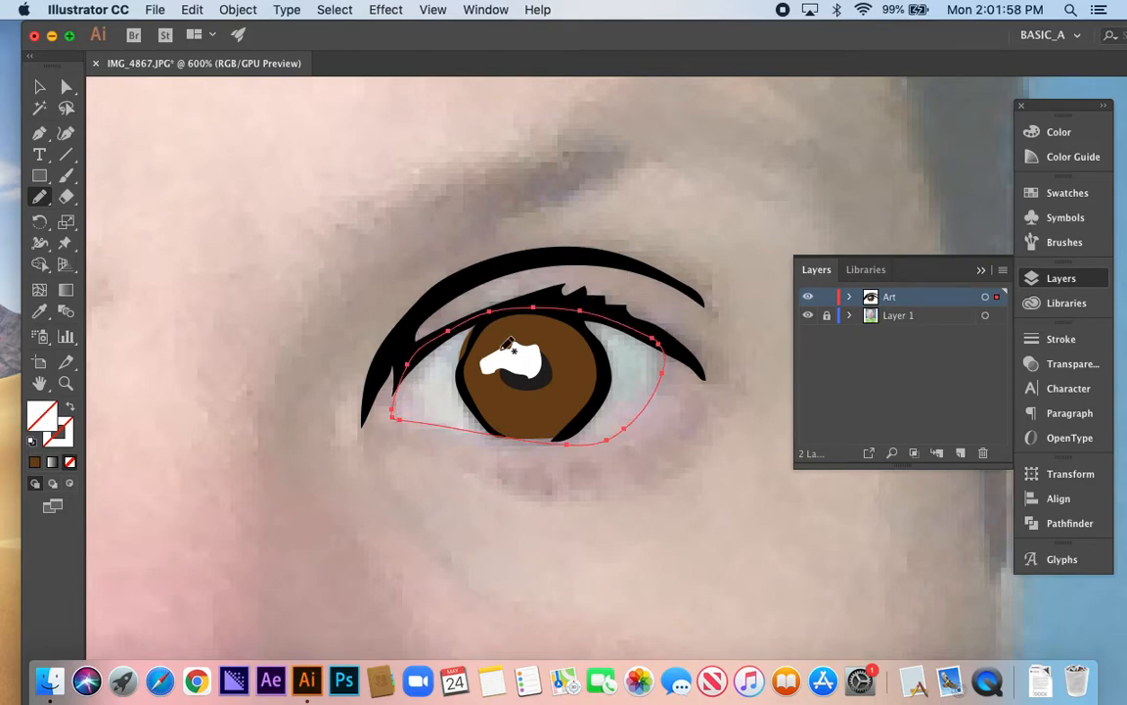
pyautogui.click(1055, 132)
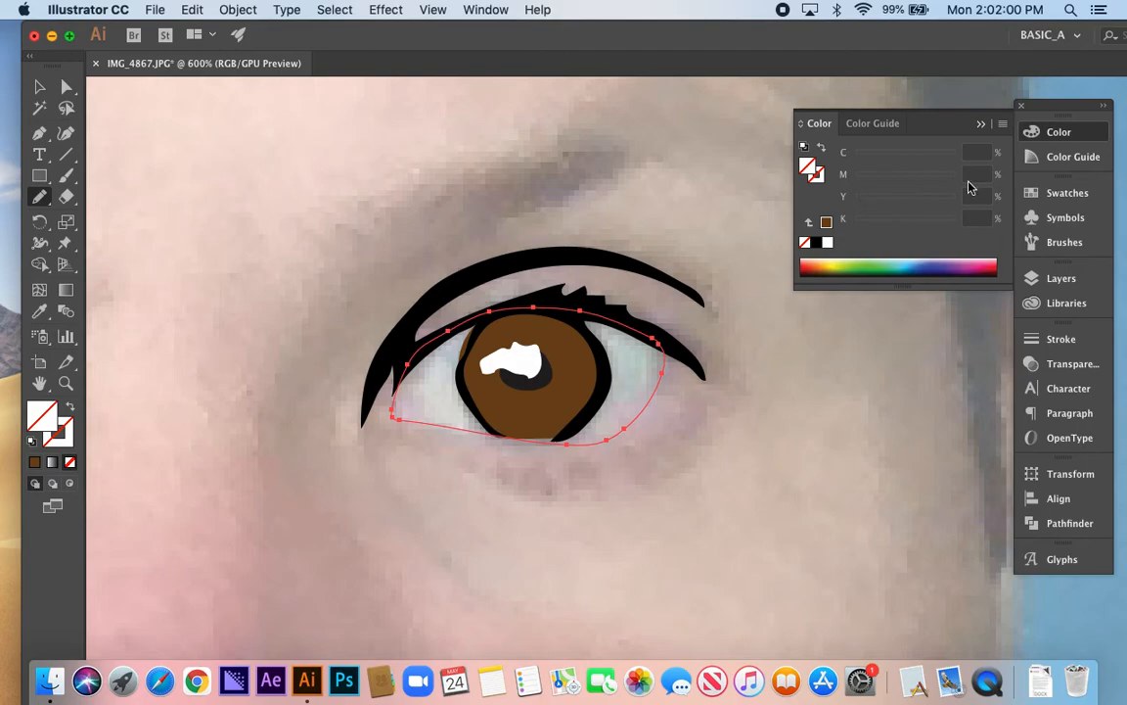
pyautogui.click(828, 244)
pyautogui.press('super')
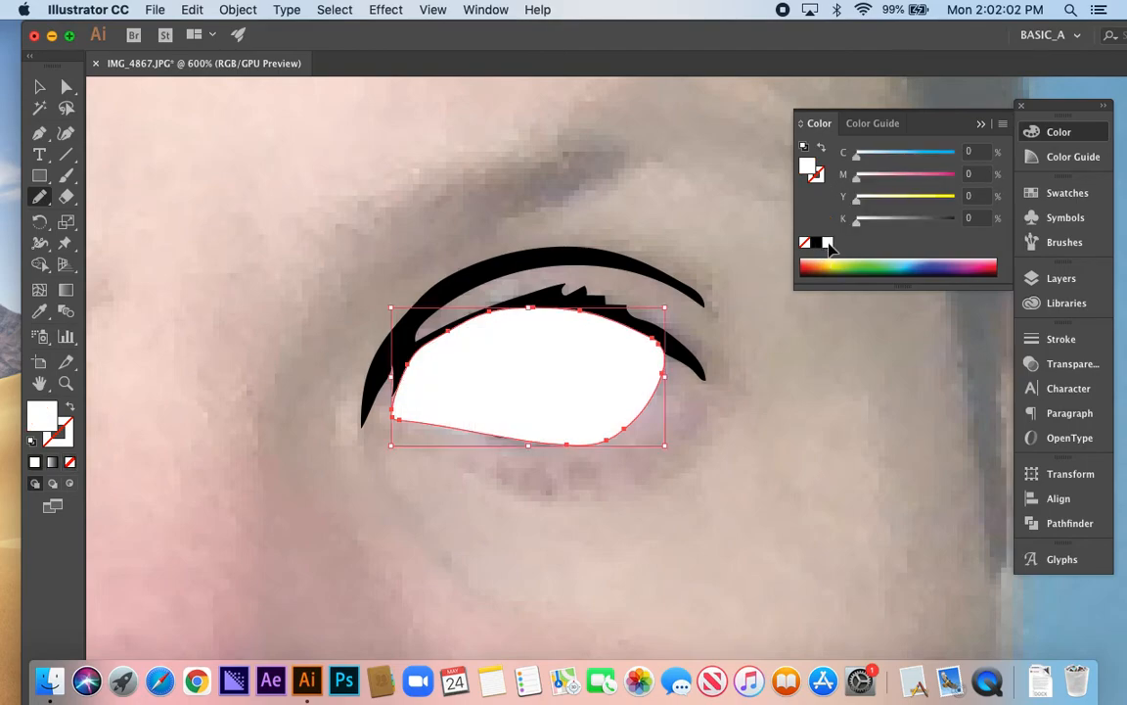
pyautogui.press('super')
pyautogui.press('super+bracketleft')
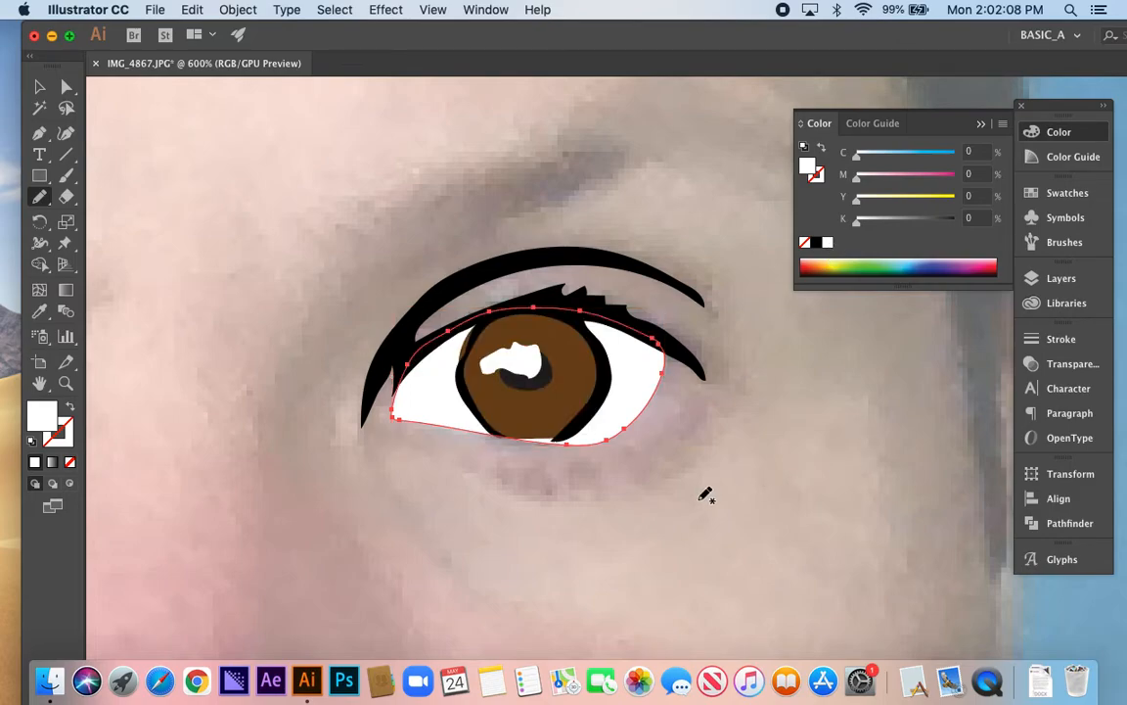
pyautogui.press('shift+super+a')
# Draw a small highlight shape on the nose tip with the Pencil tool and fill it pale pink (M 11%, Y 4%)
pyautogui.scroll(-3, 565, 511)
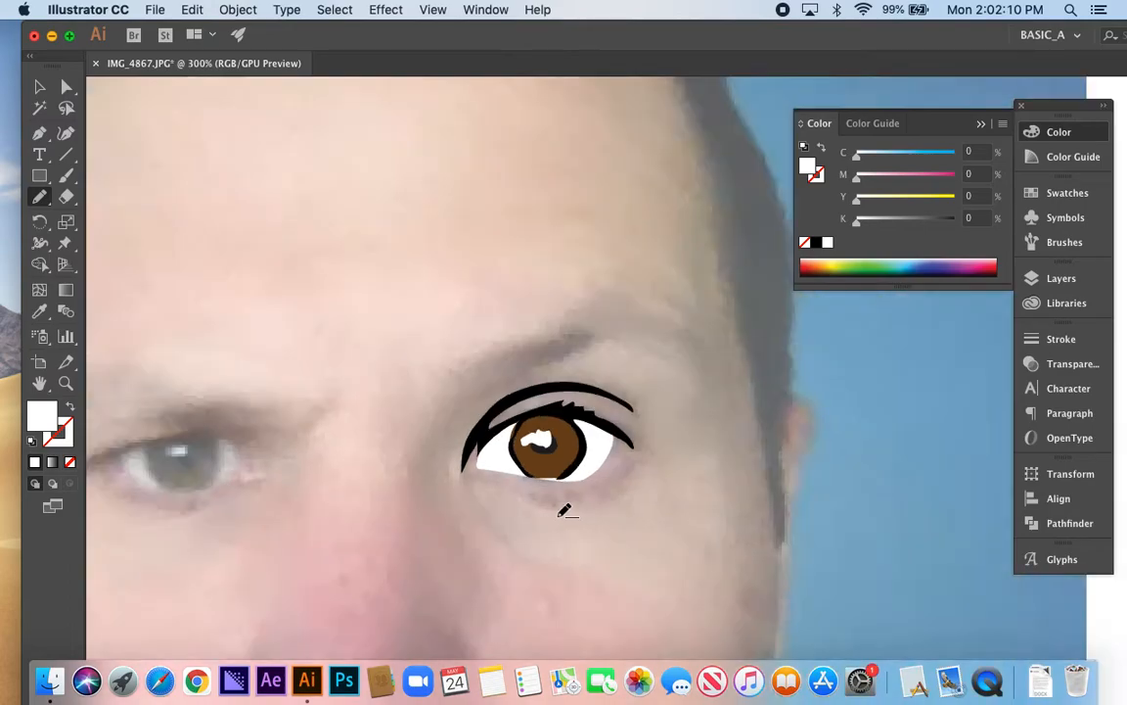
pyautogui.scroll(-5, 529, 538)
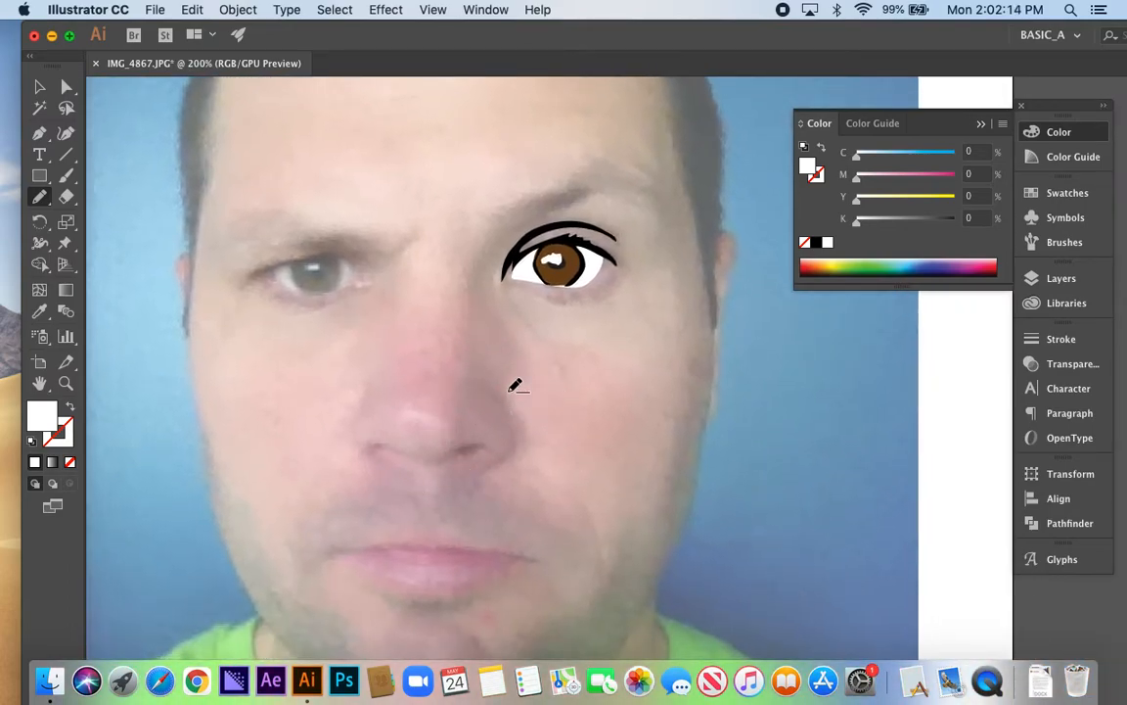
pyautogui.scroll(1, 496, 403)
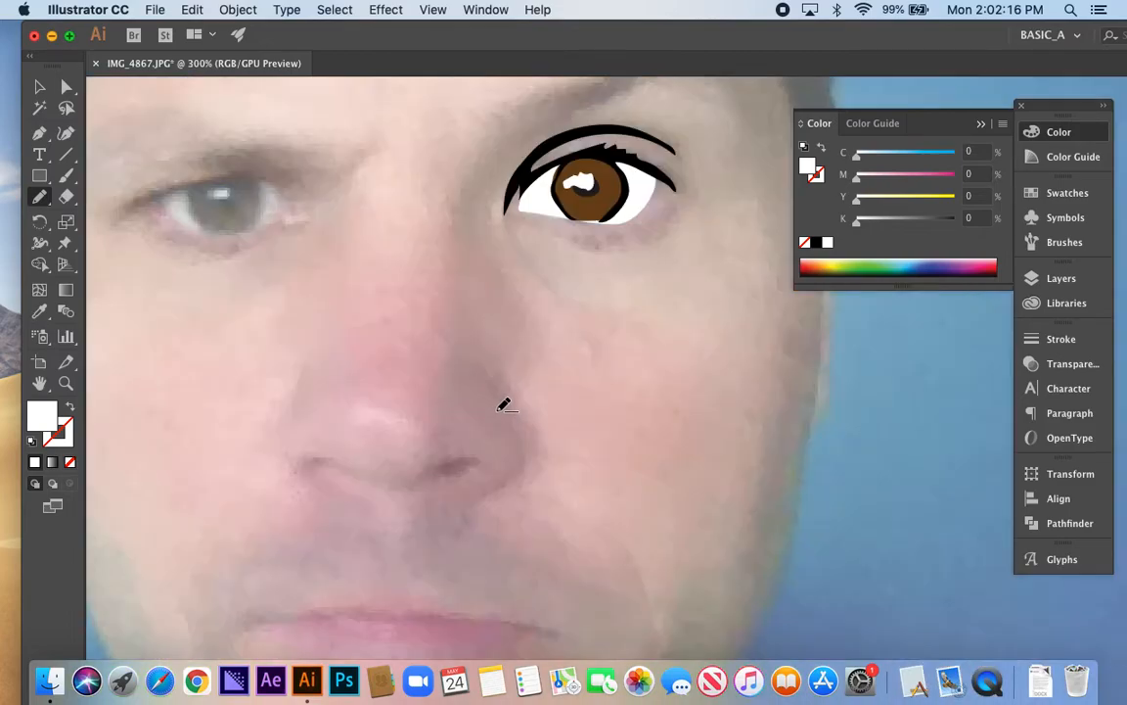
pyautogui.scroll(1, 503, 405)
pyautogui.hscroll(-2, 498, 416)
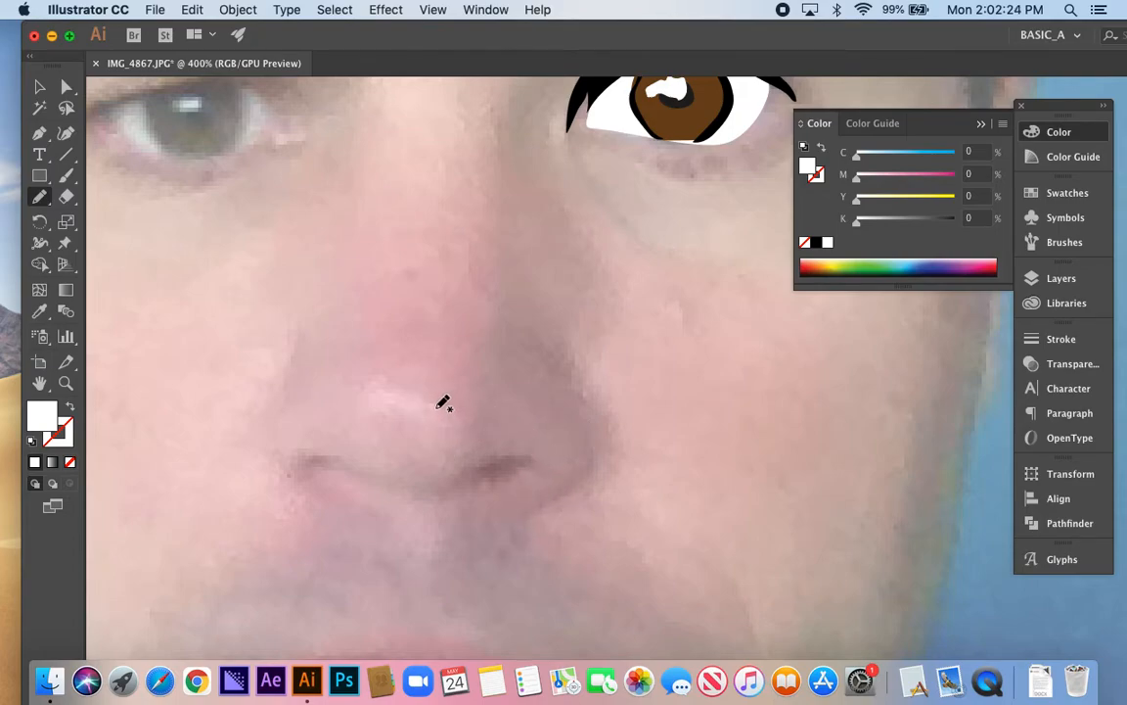
pyautogui.moveTo(450, 398)
pyautogui.mouseDown()
pyautogui.moveTo(383, 386)
pyautogui.moveTo(362, 403)
pyautogui.moveTo(454, 411)
pyautogui.moveTo(409, 394)
pyautogui.mouseUp()
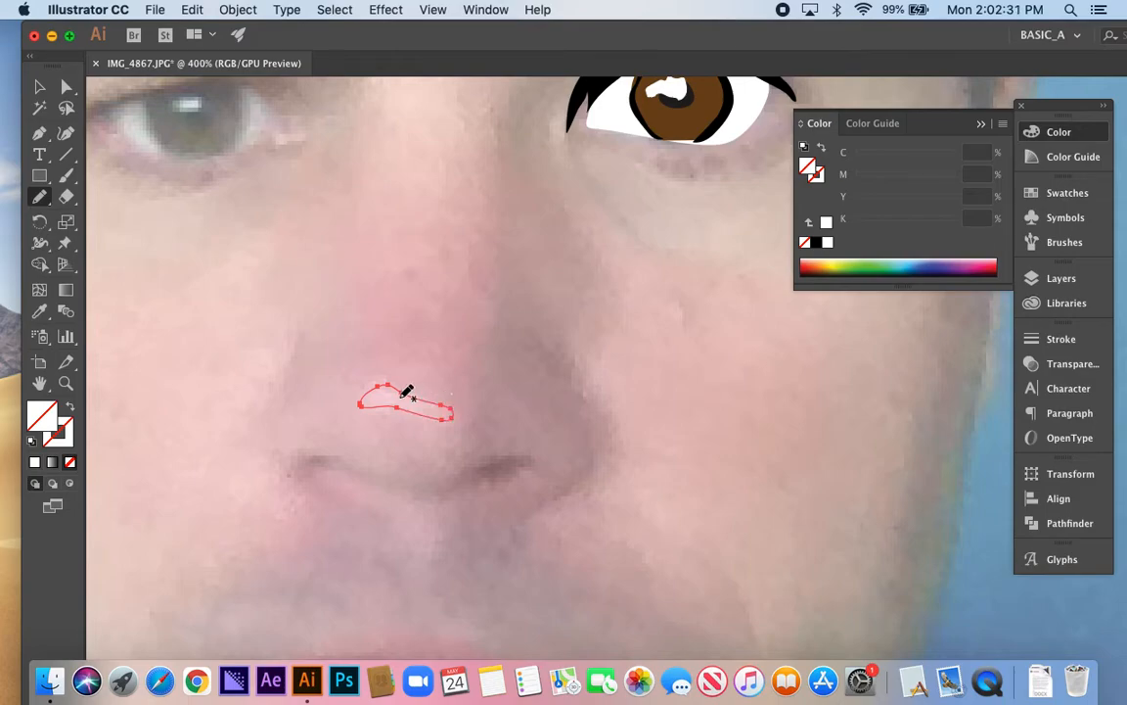
pyautogui.click(828, 244)
pyautogui.moveTo(857, 184); pyautogui.dragTo(865, 183)
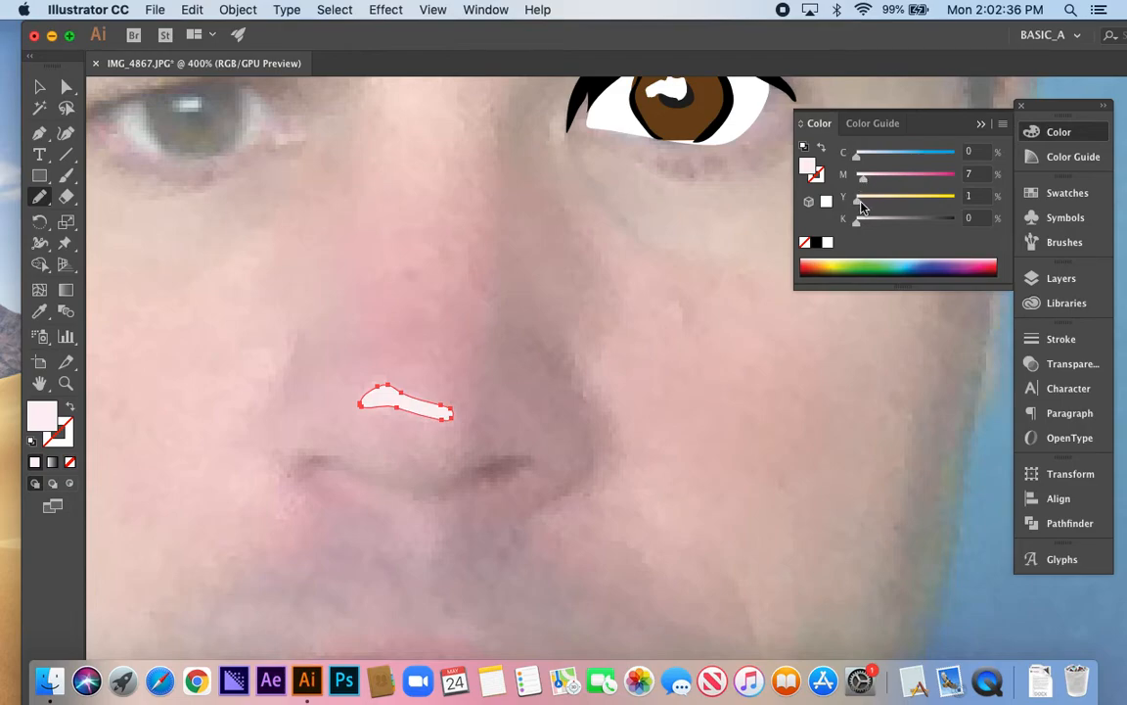
pyautogui.moveTo(869, 184); pyautogui.dragTo(871, 184)
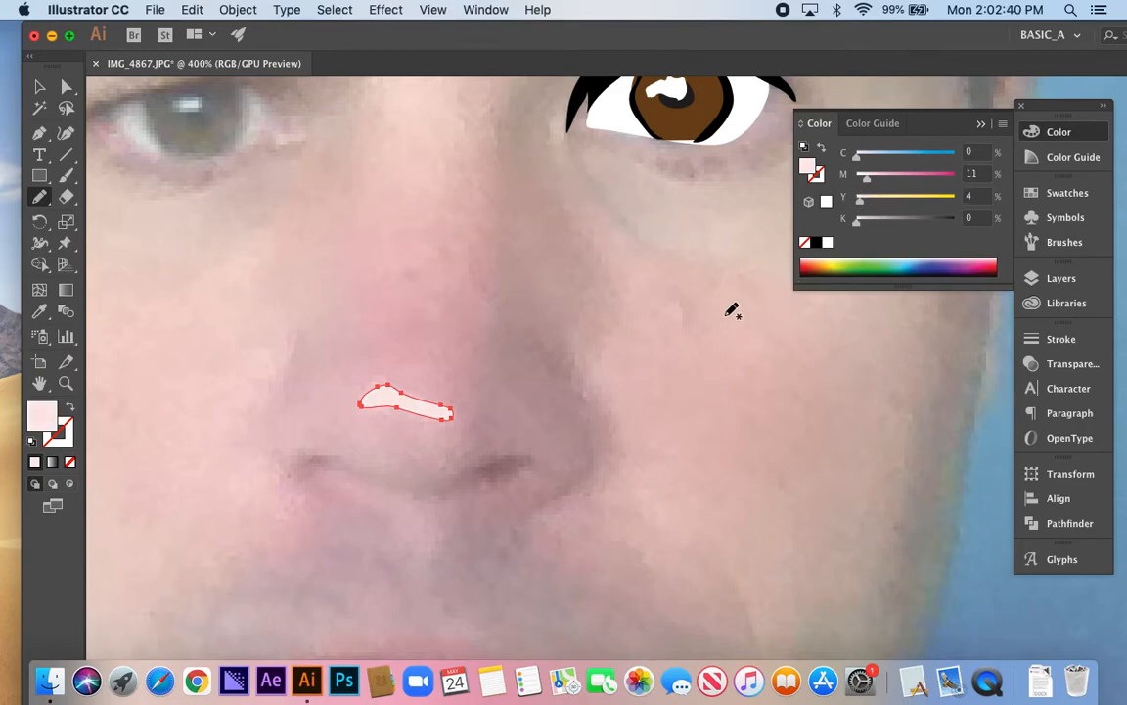
# Draw both nostrils as closed shapes with the Pencil tool, fill each with black and deselect them
pyautogui.moveTo(504, 482)
pyautogui.mouseDown()
pyautogui.moveTo(528, 434)
pyautogui.moveTo(502, 460)
pyautogui.mouseUp()
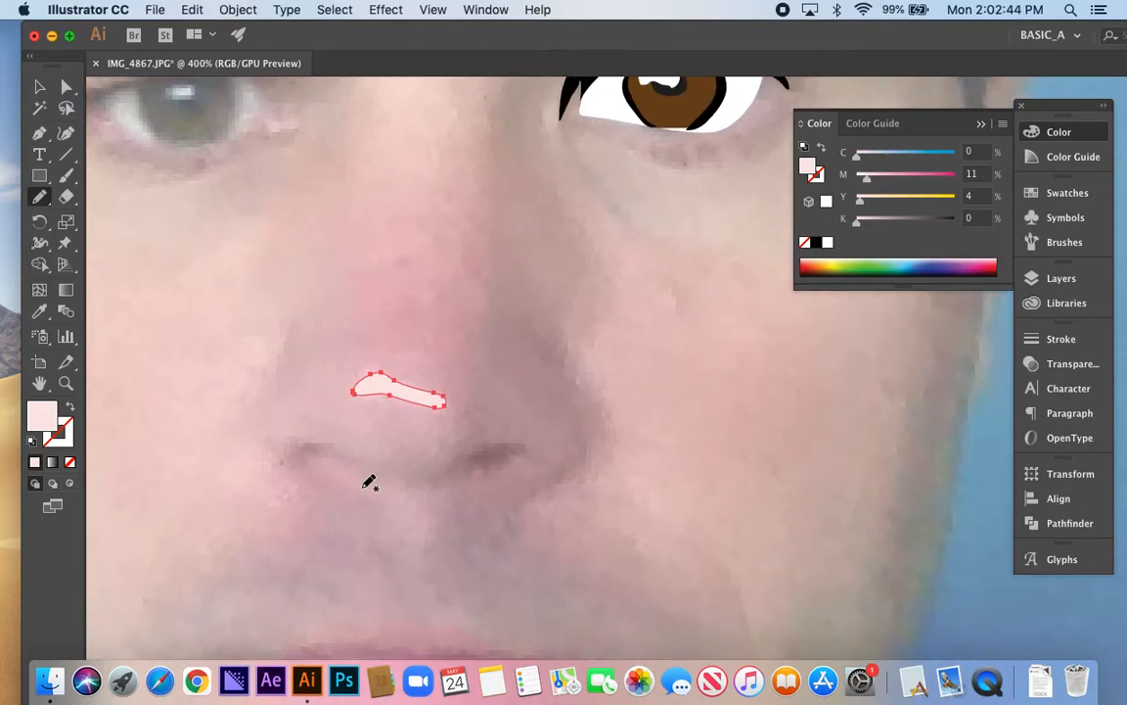
pyautogui.moveTo(448, 472)
pyautogui.mouseDown()
pyautogui.moveTo(498, 449)
pyautogui.moveTo(519, 452)
pyautogui.moveTo(477, 472)
pyautogui.moveTo(493, 442)
pyautogui.moveTo(501, 448)
pyautogui.mouseUp()
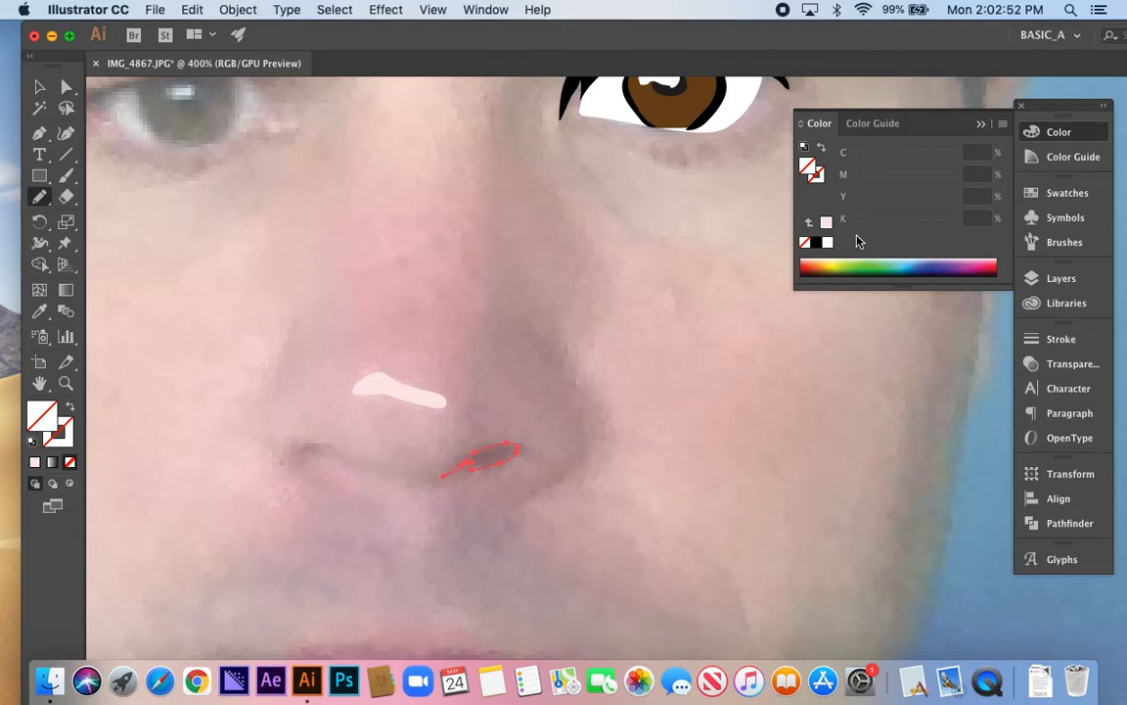
pyautogui.click(816, 243)
pyautogui.press('super+shift+a')
pyautogui.moveTo(361, 458); pyautogui.dragTo(305, 452)
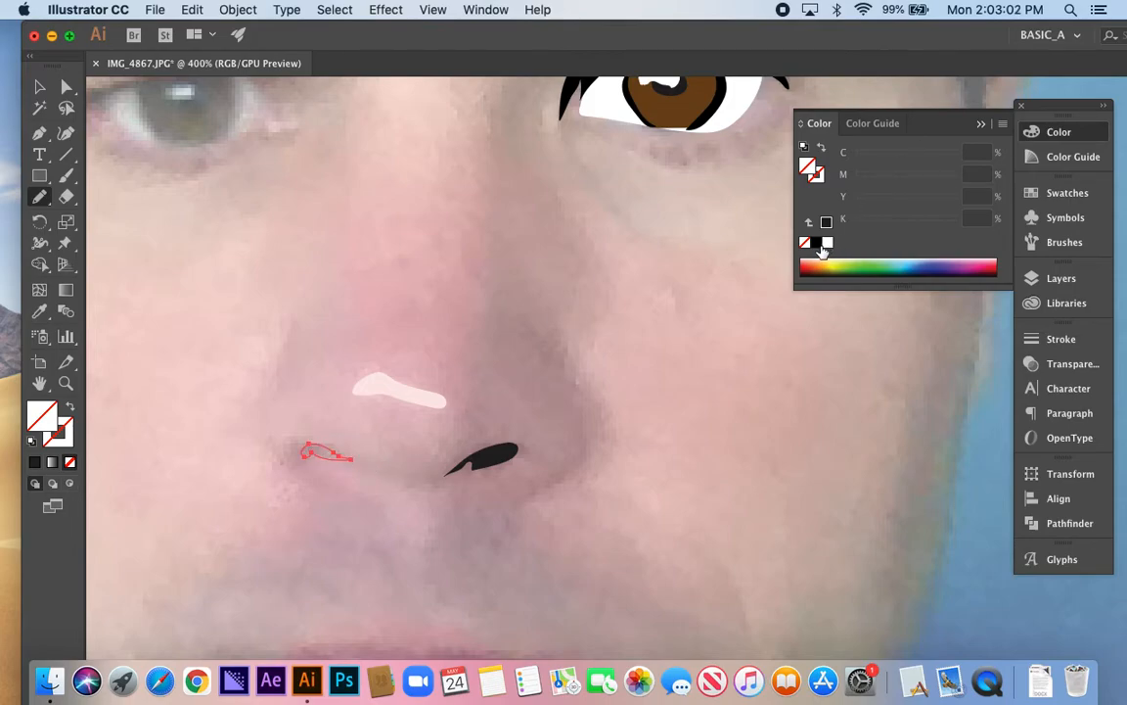
pyautogui.click(818, 243)
pyautogui.press('super+shift+a')
# Draw a shadow shape around the nostril and outer nose wing below the finished eye, and fill it with a reddish brown sampled with the Eyedropper
pyautogui.moveTo(503, 396)
pyautogui.mouseDown()
pyautogui.moveTo(488, 375)
pyautogui.moveTo(520, 354)
pyautogui.moveTo(510, 329)
pyautogui.mouseUp()
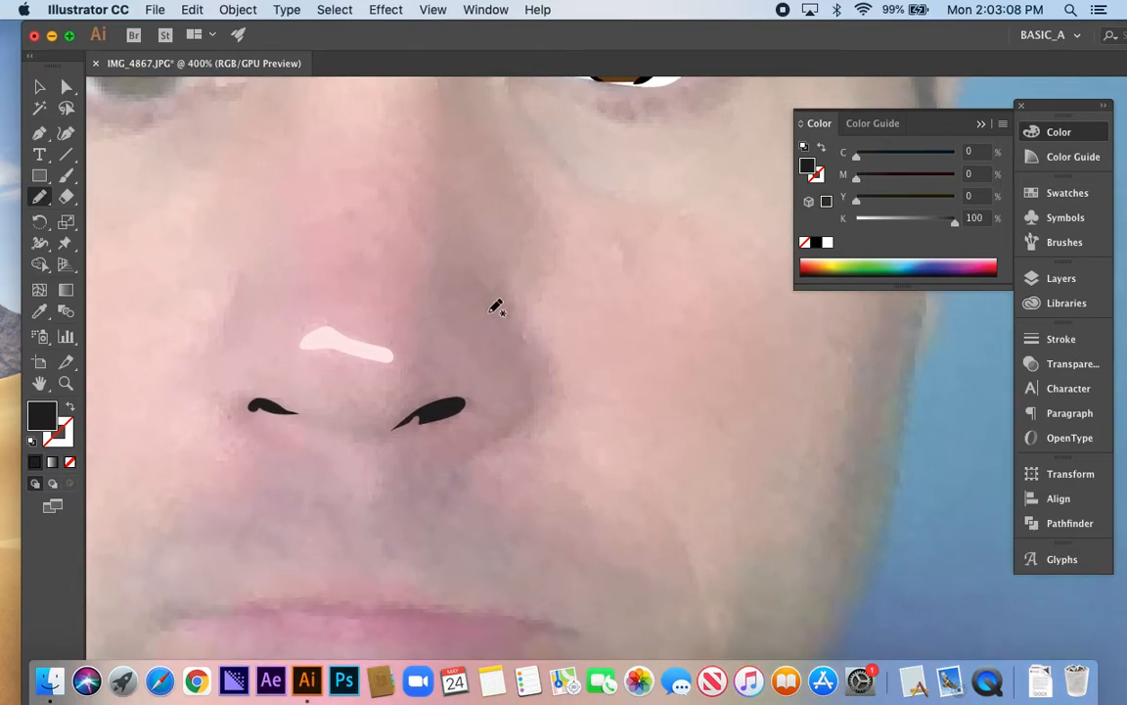
pyautogui.moveTo(524, 355)
pyautogui.mouseDown()
pyautogui.moveTo(524, 408)
pyautogui.moveTo(507, 431)
pyautogui.moveTo(456, 450)
pyautogui.moveTo(488, 437)
pyautogui.moveTo(421, 439)
pyautogui.moveTo(455, 446)
pyautogui.mouseUp()
pyautogui.moveTo(511, 351)
pyautogui.mouseDown()
pyautogui.moveTo(517, 343)
pyautogui.moveTo(533, 418)
pyautogui.moveTo(472, 461)
pyautogui.moveTo(401, 454)
pyautogui.moveTo(399, 433)
pyautogui.moveTo(424, 413)
pyautogui.mouseUp()
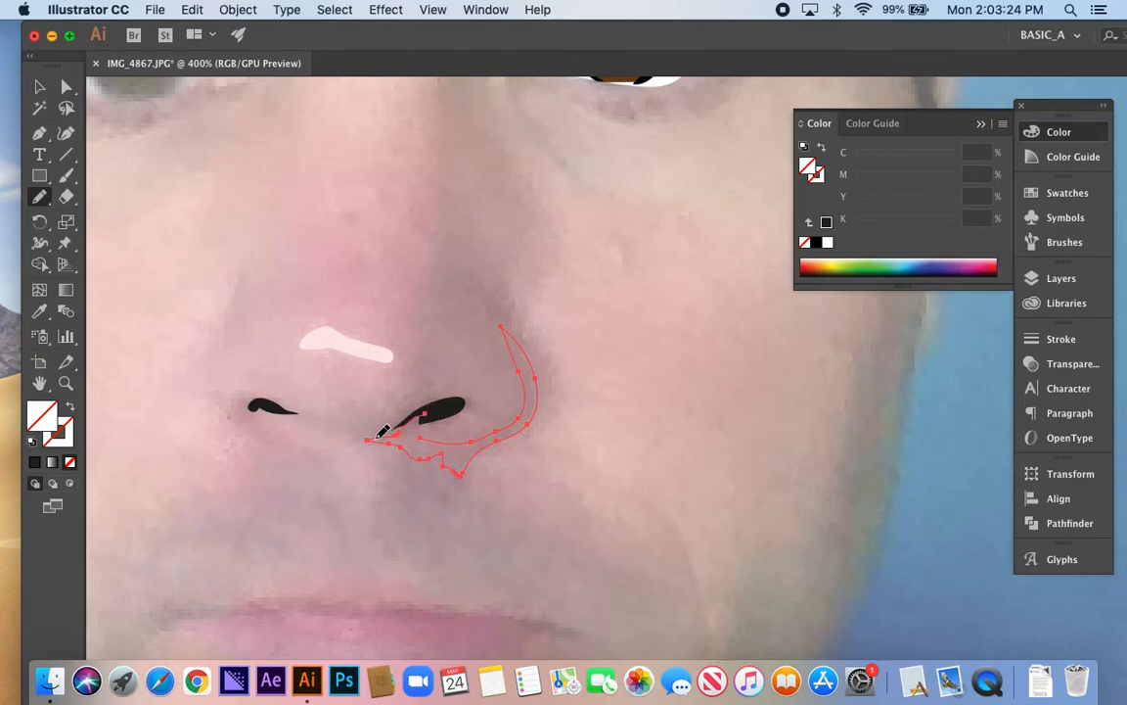
pyautogui.moveTo(342, 424)
pyautogui.mouseDown()
pyautogui.moveTo(419, 399)
pyautogui.moveTo(473, 402)
pyautogui.moveTo(433, 436)
pyautogui.mouseUp()
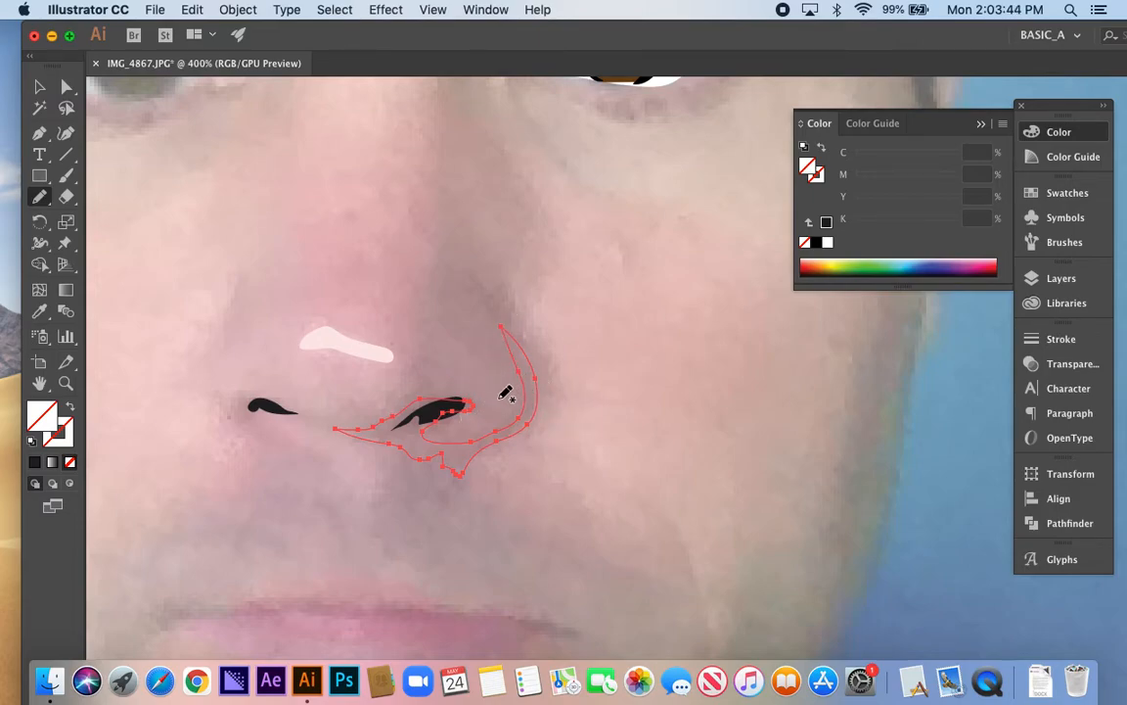
pyautogui.click(39, 311)
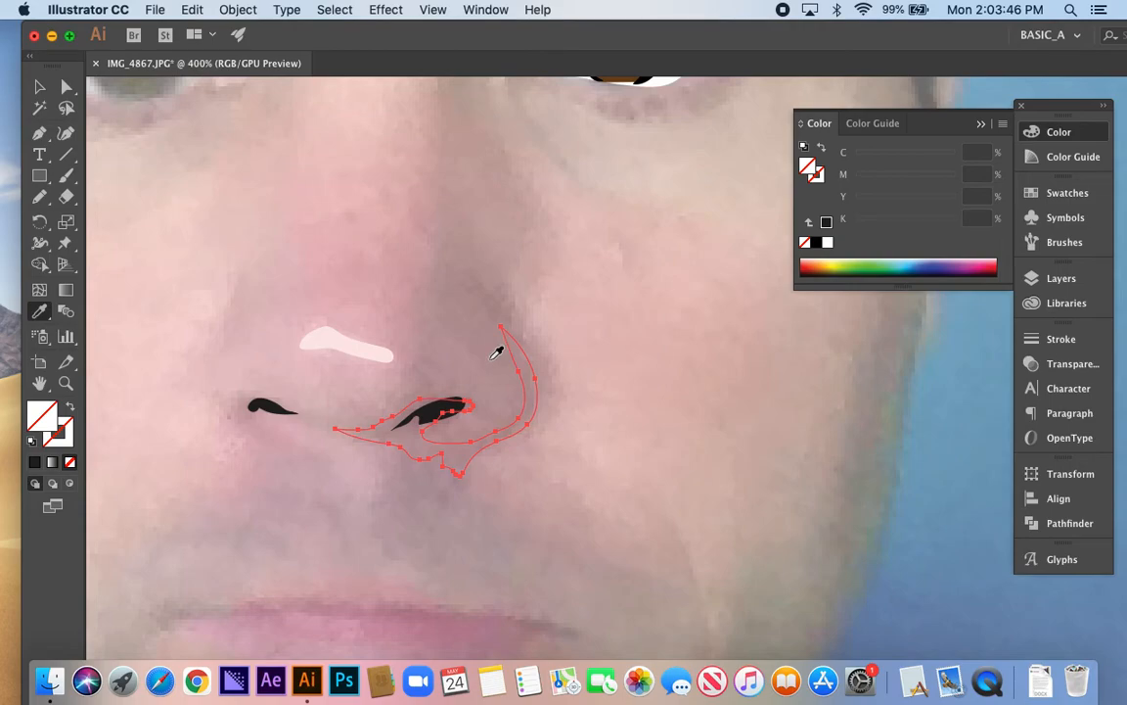
pyautogui.click(448, 333)
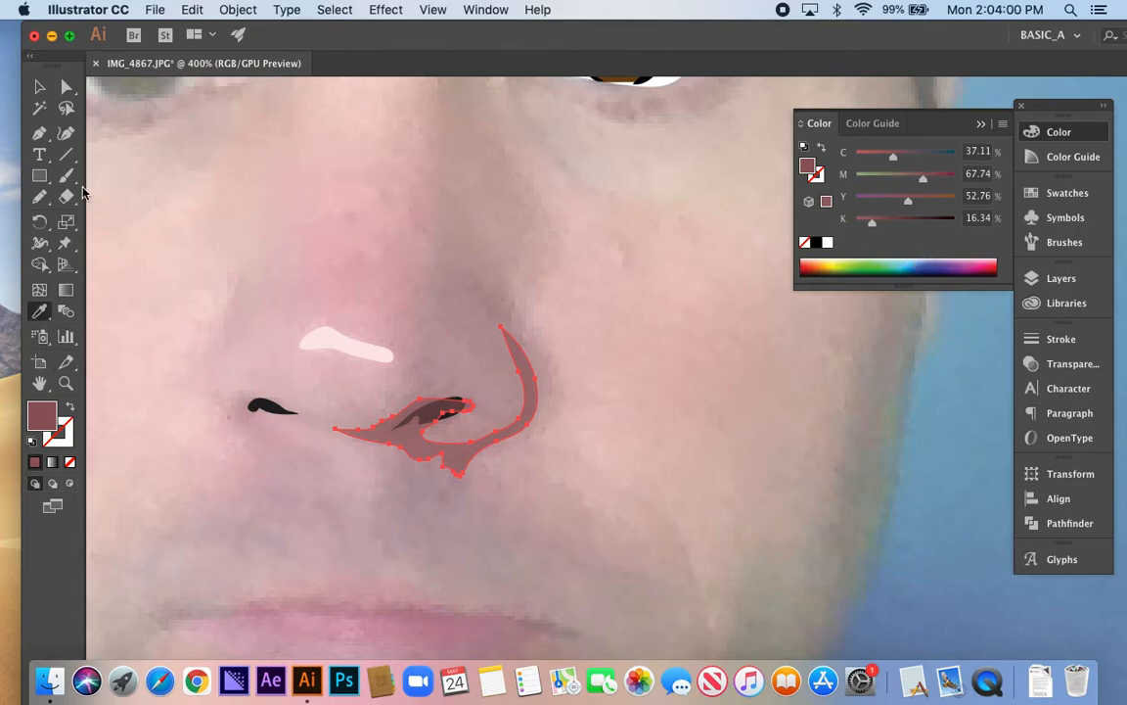
# Raise the reddish-brown nose shadow to full opacity, send it behind the black nostril and deselect it
pyautogui.click(1073, 364)
pyautogui.click(995, 357)
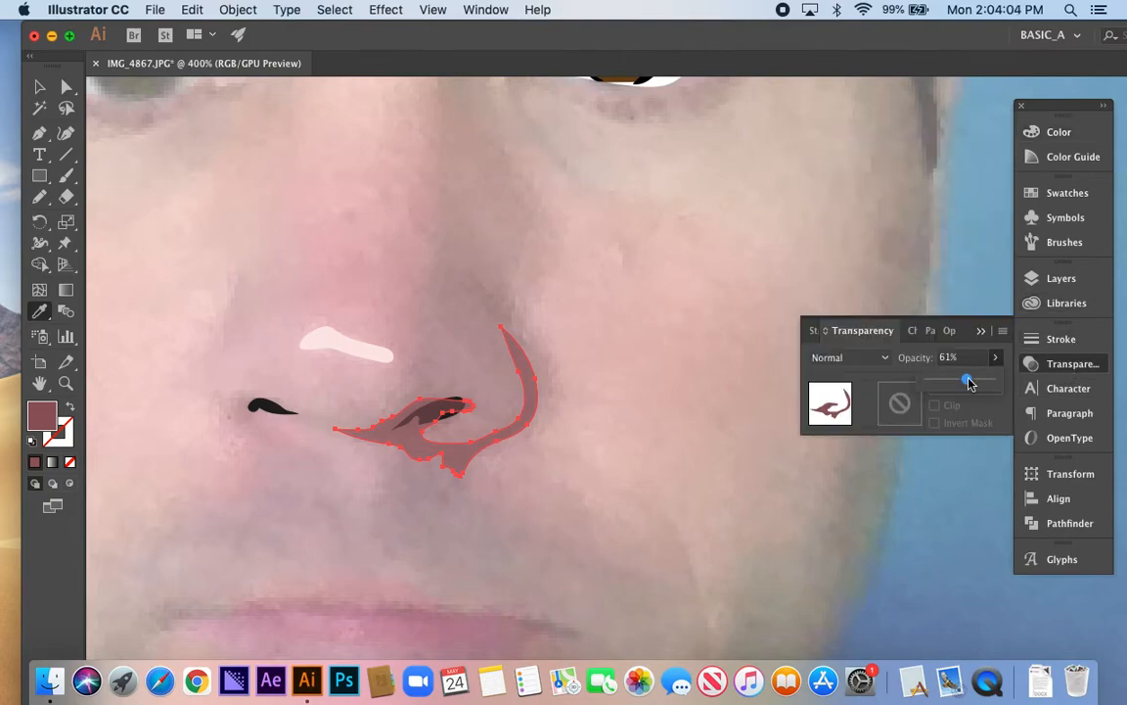
pyautogui.moveTo(967, 379); pyautogui.dragTo(1006, 383)
pyautogui.click(1062, 366)
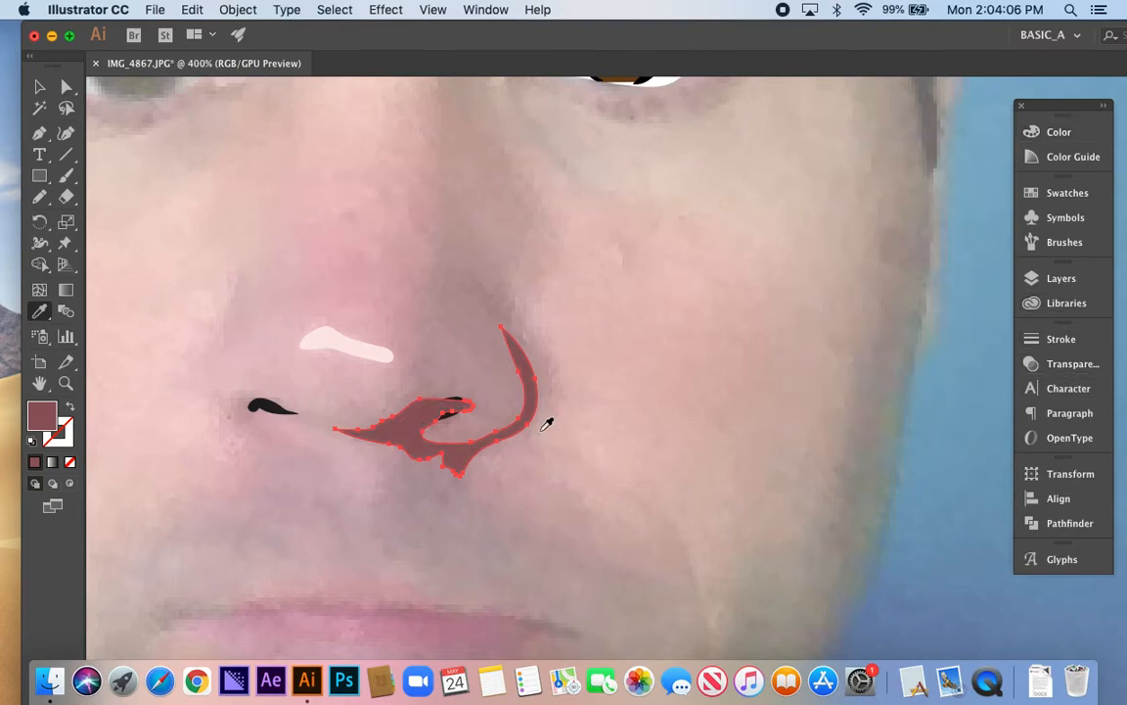
pyautogui.press('super+[')
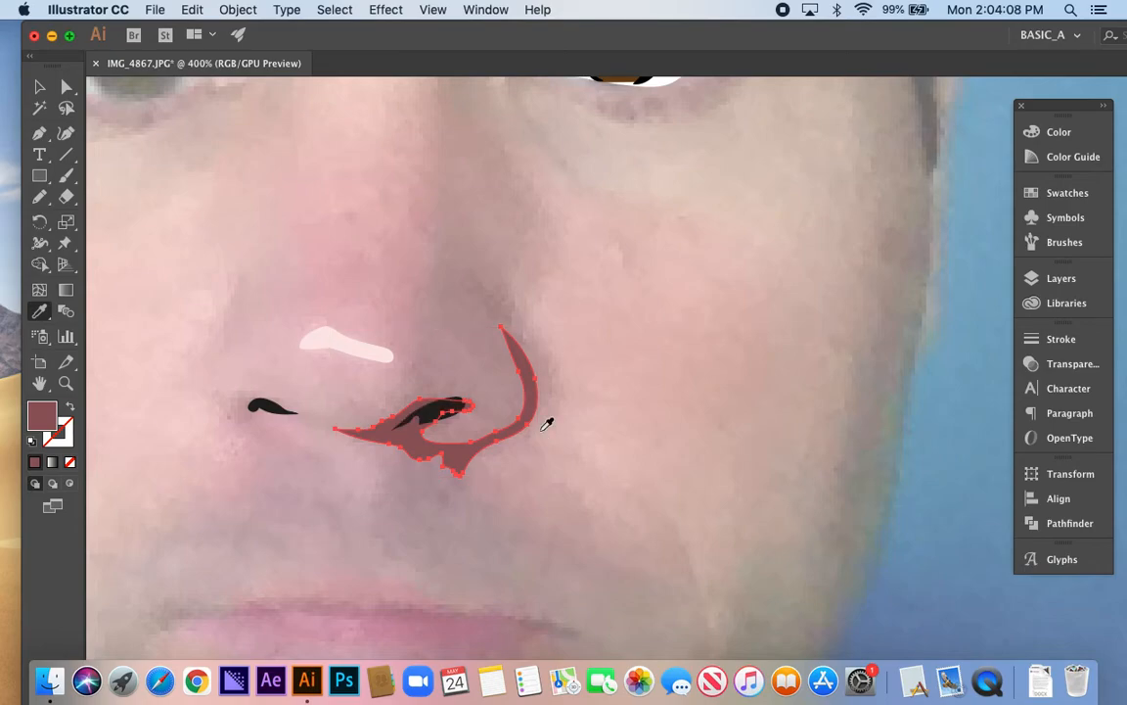
pyautogui.press('v')
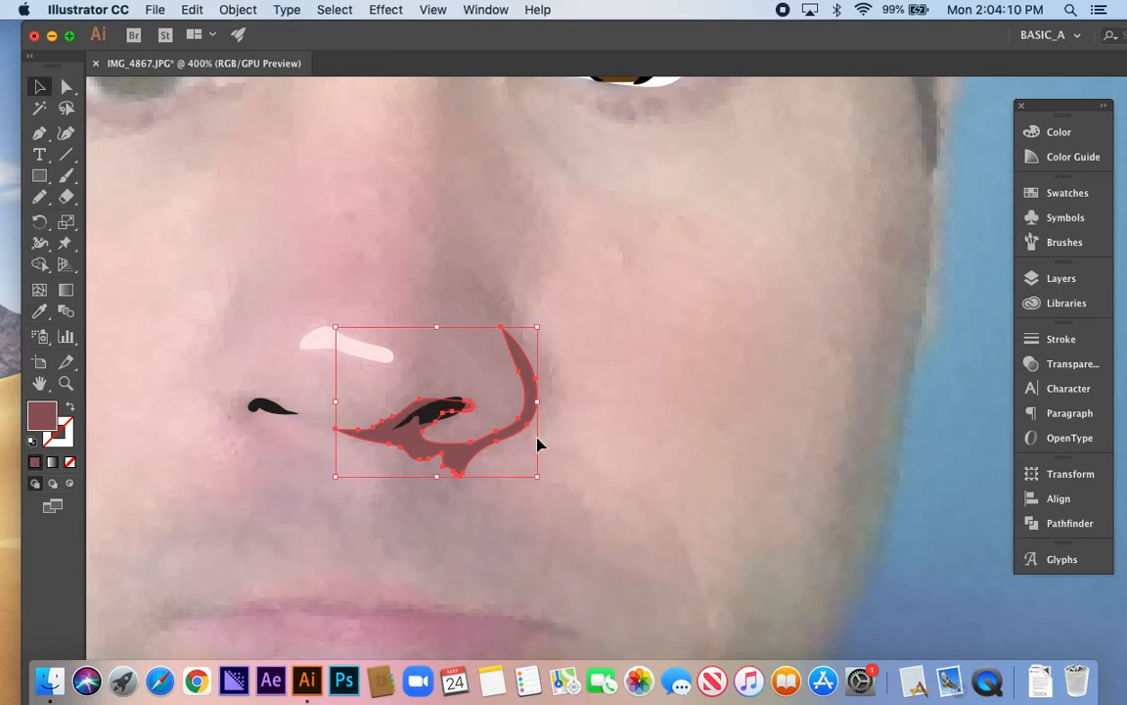
pyautogui.click(648, 526)
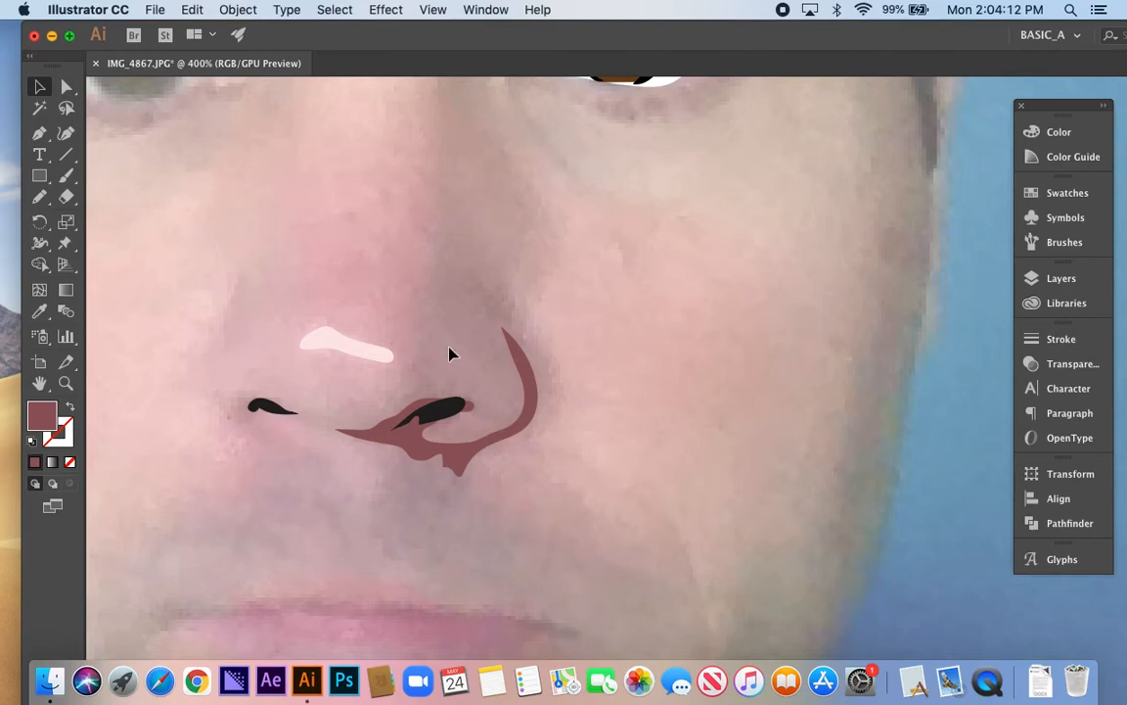
# Draw a larger shadow from the side of the nose to the upper lip, fill it with the last-used reddish brown and send it behind the nostrils
pyautogui.press('n')
pyautogui.moveTo(418, 204)
pyautogui.mouseDown()
pyautogui.moveTo(425, 257)
pyautogui.moveTo(396, 385)
pyautogui.moveTo(295, 419)
pyautogui.moveTo(389, 442)
pyautogui.moveTo(381, 504)
pyautogui.moveTo(416, 566)
pyautogui.moveTo(489, 571)
pyautogui.moveTo(546, 550)
pyautogui.moveTo(467, 466)
pyautogui.moveTo(494, 428)
pyautogui.moveTo(528, 416)
pyautogui.moveTo(538, 389)
pyautogui.moveTo(531, 332)
pyautogui.moveTo(469, 253)
pyautogui.moveTo(461, 247)
pyautogui.moveTo(482, 285)
pyautogui.moveTo(426, 240)
pyautogui.moveTo(418, 311)
pyautogui.mouseUp()
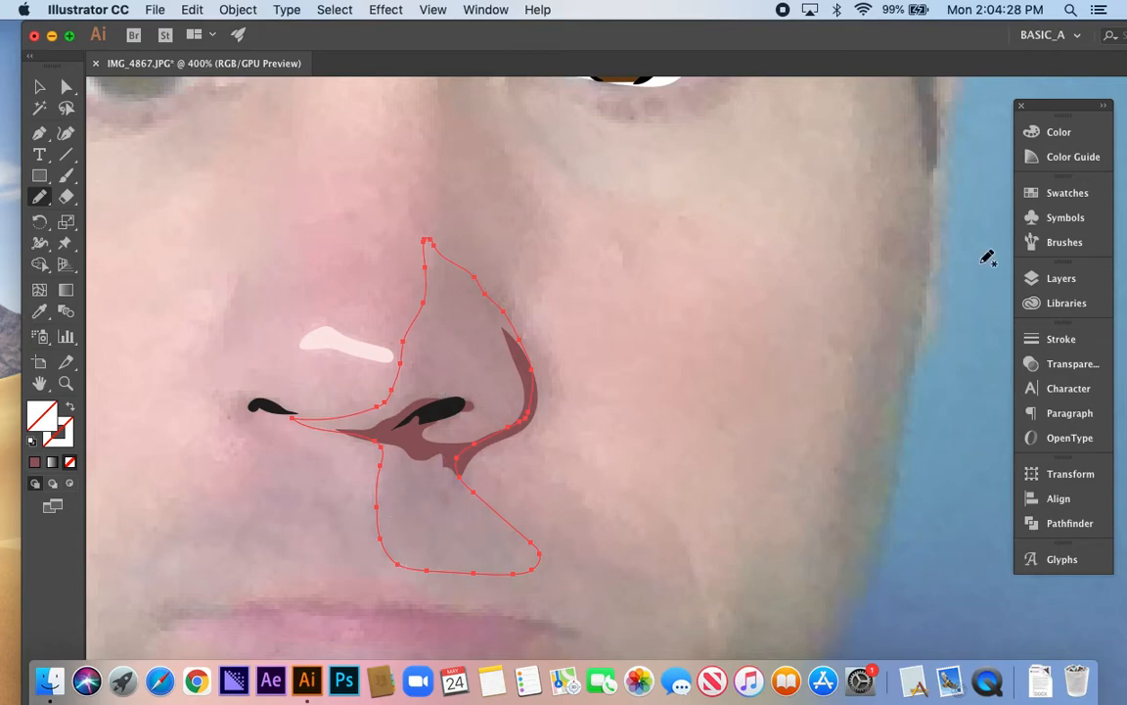
pyautogui.click(1057, 137)
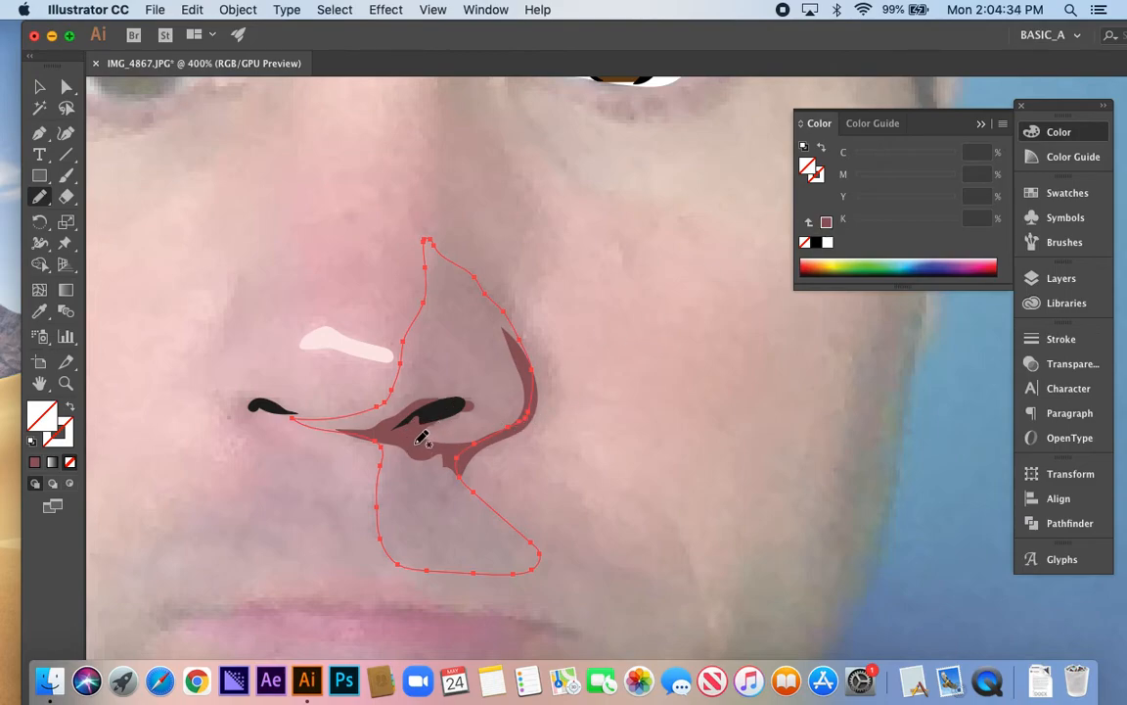
pyautogui.click(827, 226)
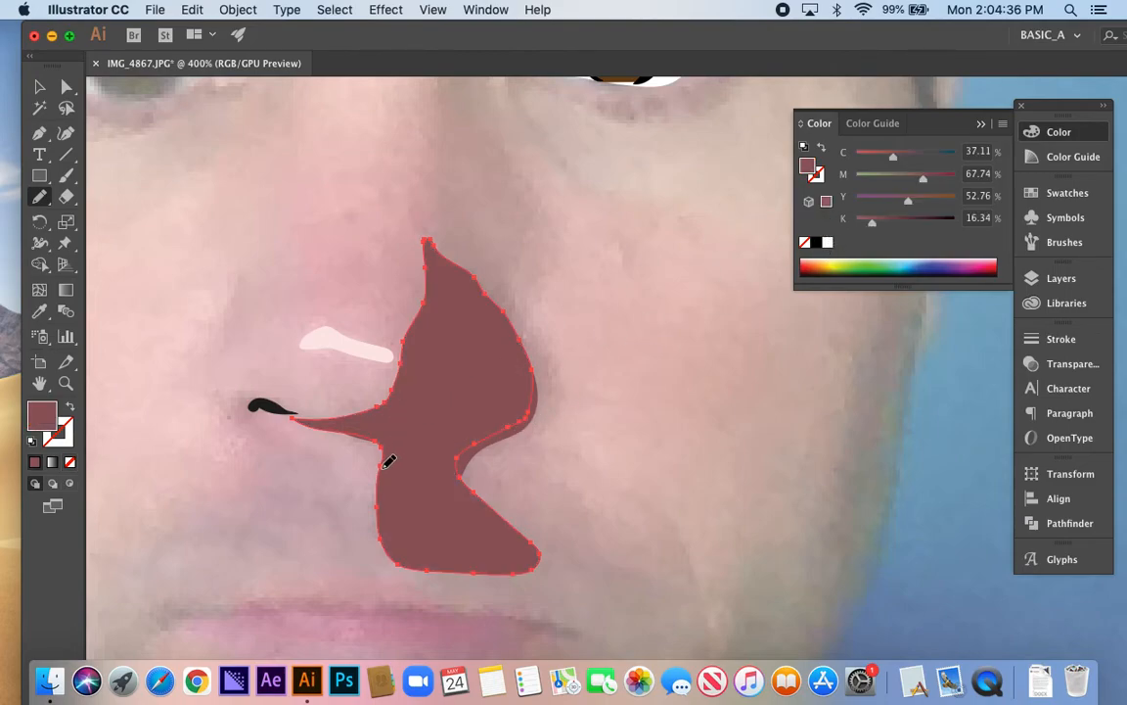
pyautogui.keyDown('super'); pyautogui.click(410, 460); pyautogui.keyUp('super')
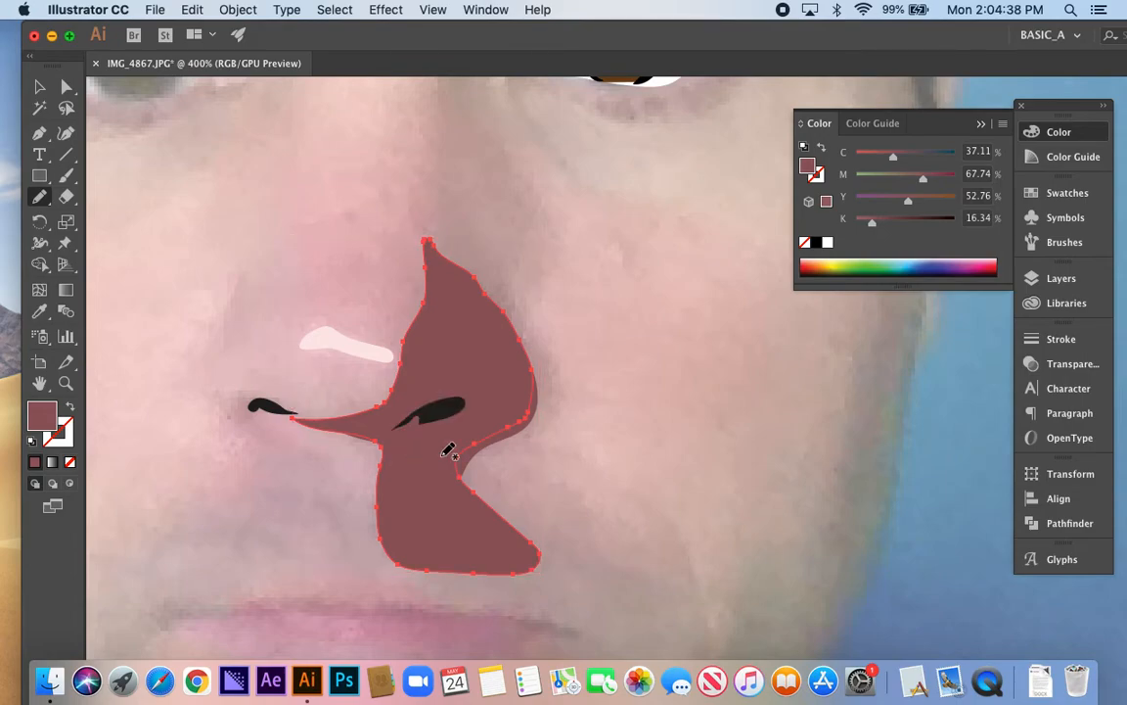
# Lighten the larger nose shadow's fill to C 36%, M 52%, Y 46%, K 0%, then deselect it
pyautogui.moveTo(920, 183); pyautogui.dragTo(899, 178)
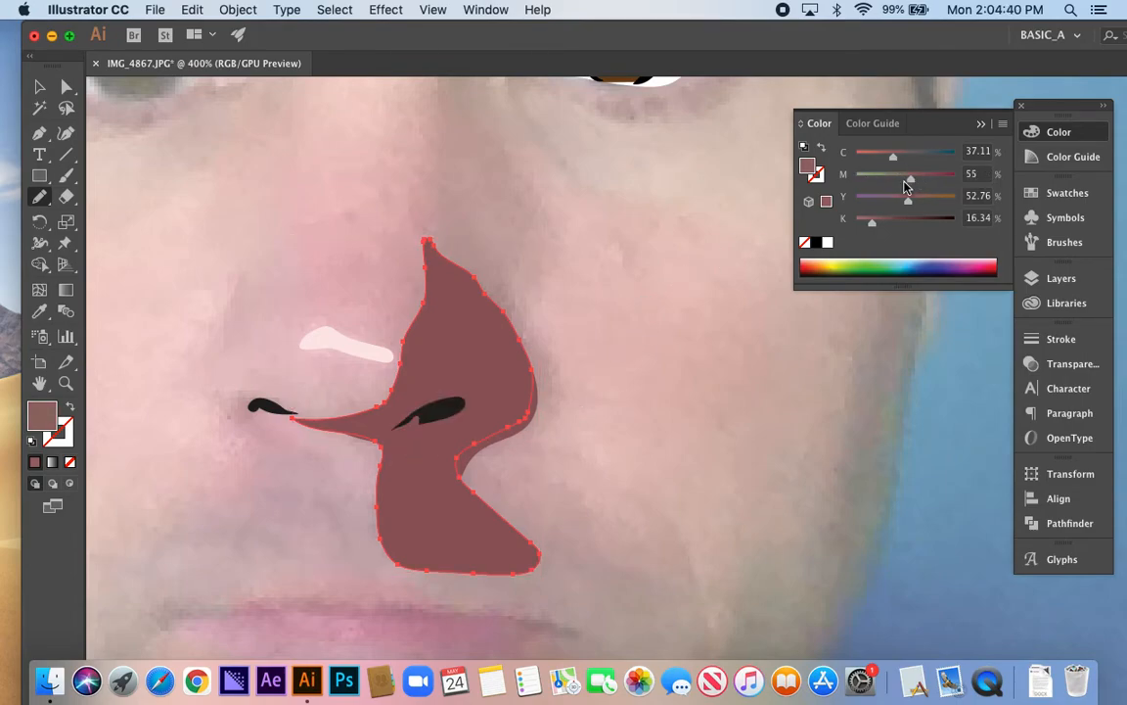
pyautogui.moveTo(872, 221); pyautogui.dragTo(848, 235)
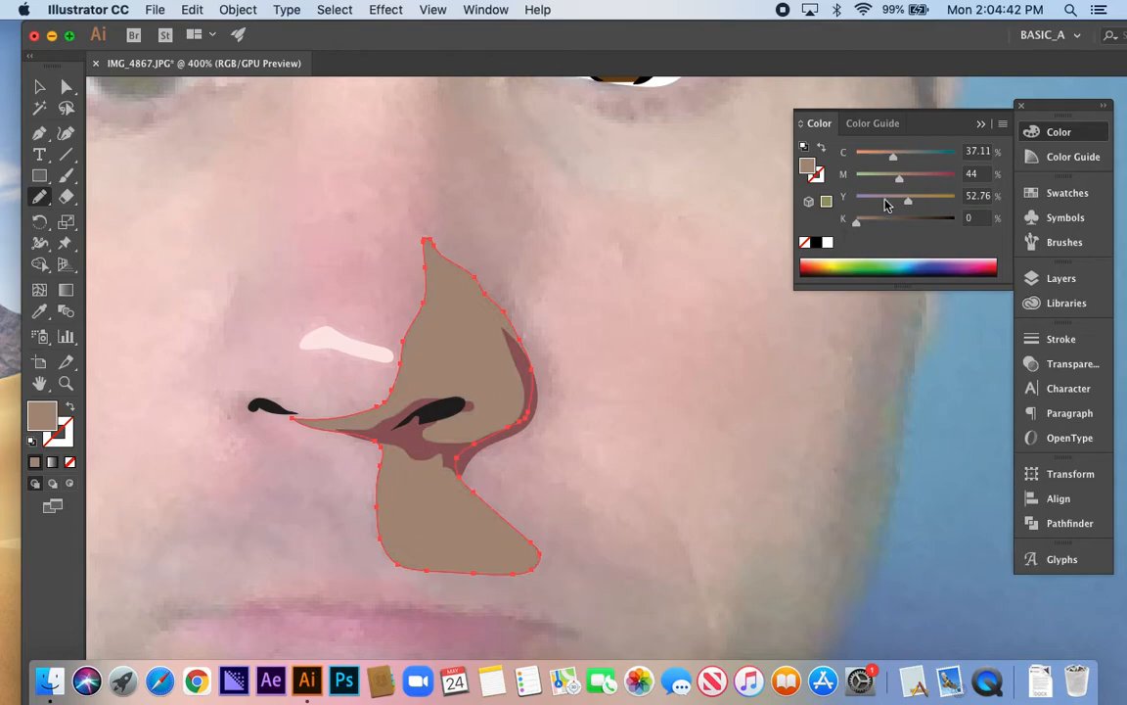
pyautogui.moveTo(900, 184); pyautogui.dragTo(902, 211)
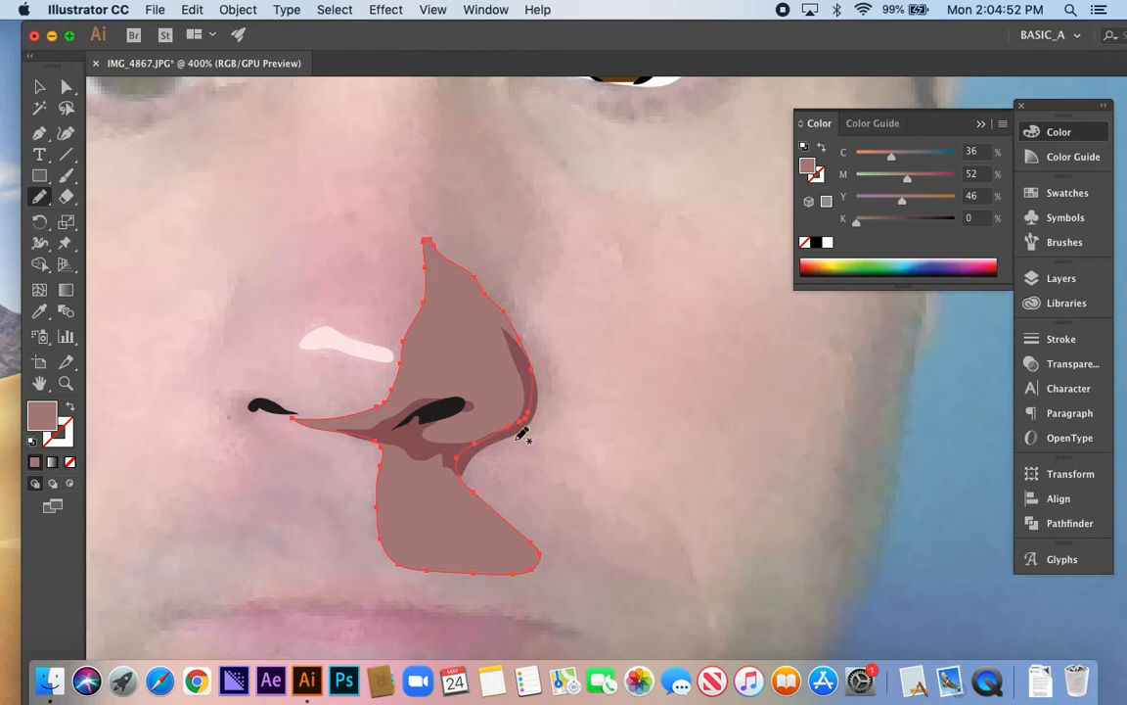
pyautogui.scroll(-2, 401, 277)
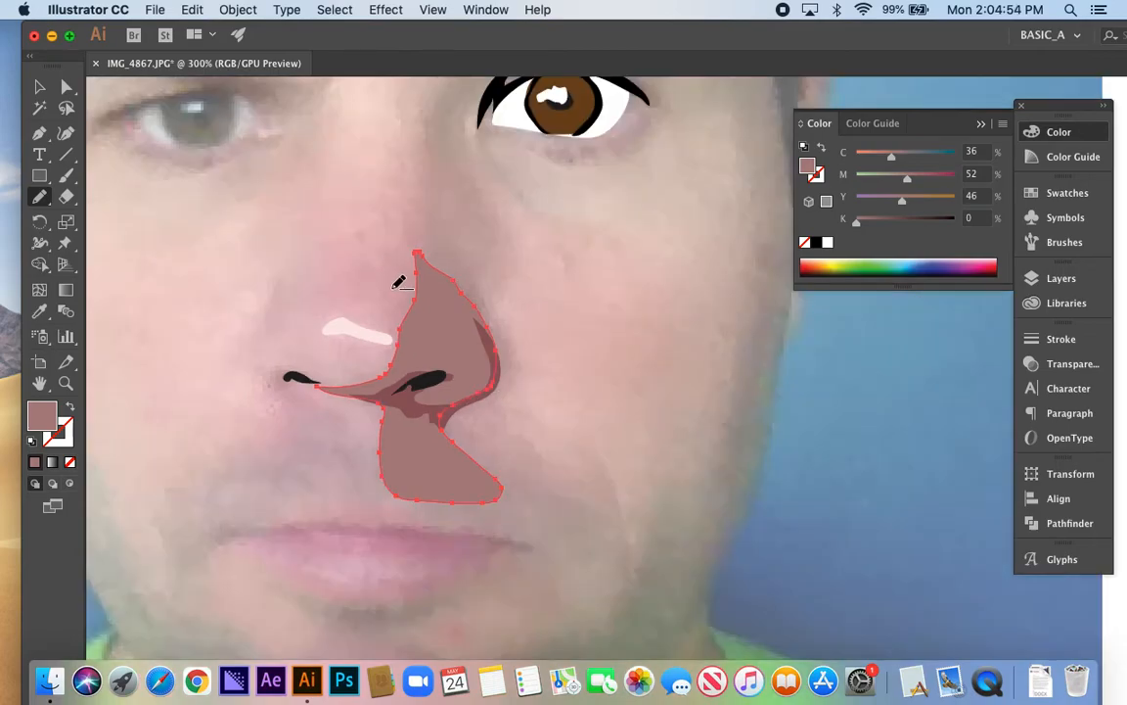
pyautogui.press('super+shift+a')
# Draw a closed mid-tone shape across the nose tip and lower bridge, fill it with the last-used reddish brown and send it to the back
pyautogui.scroll(2, 360, 317)
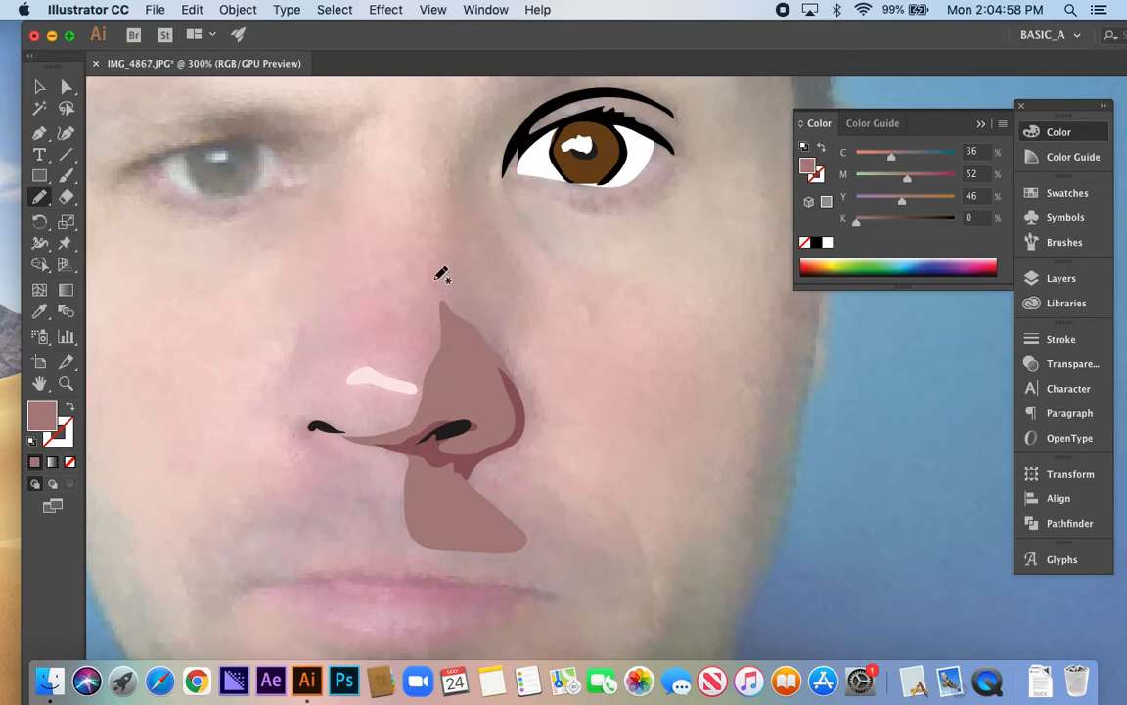
pyautogui.moveTo(434, 281)
pyautogui.mouseDown()
pyautogui.moveTo(410, 312)
pyautogui.moveTo(363, 332)
pyautogui.moveTo(305, 346)
pyautogui.moveTo(304, 326)
pyautogui.moveTo(270, 392)
pyautogui.mouseUp()
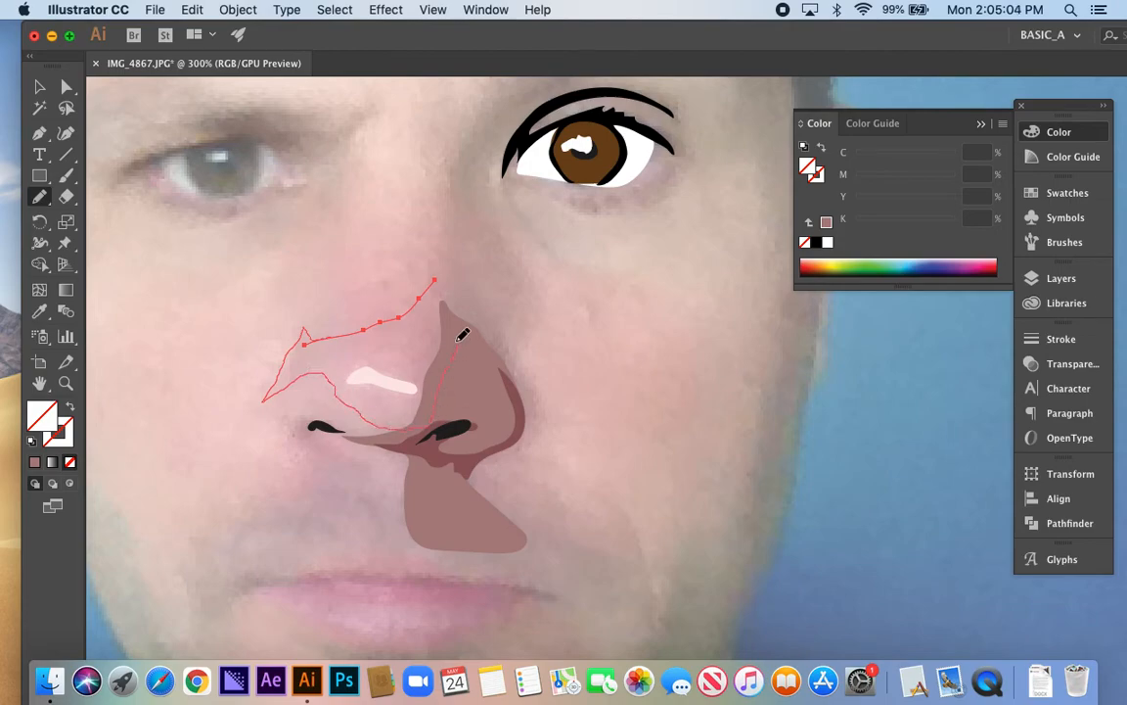
pyautogui.moveTo(462, 309)
pyautogui.mouseDown()
pyautogui.moveTo(454, 291)
pyautogui.moveTo(350, 343)
pyautogui.mouseUp()
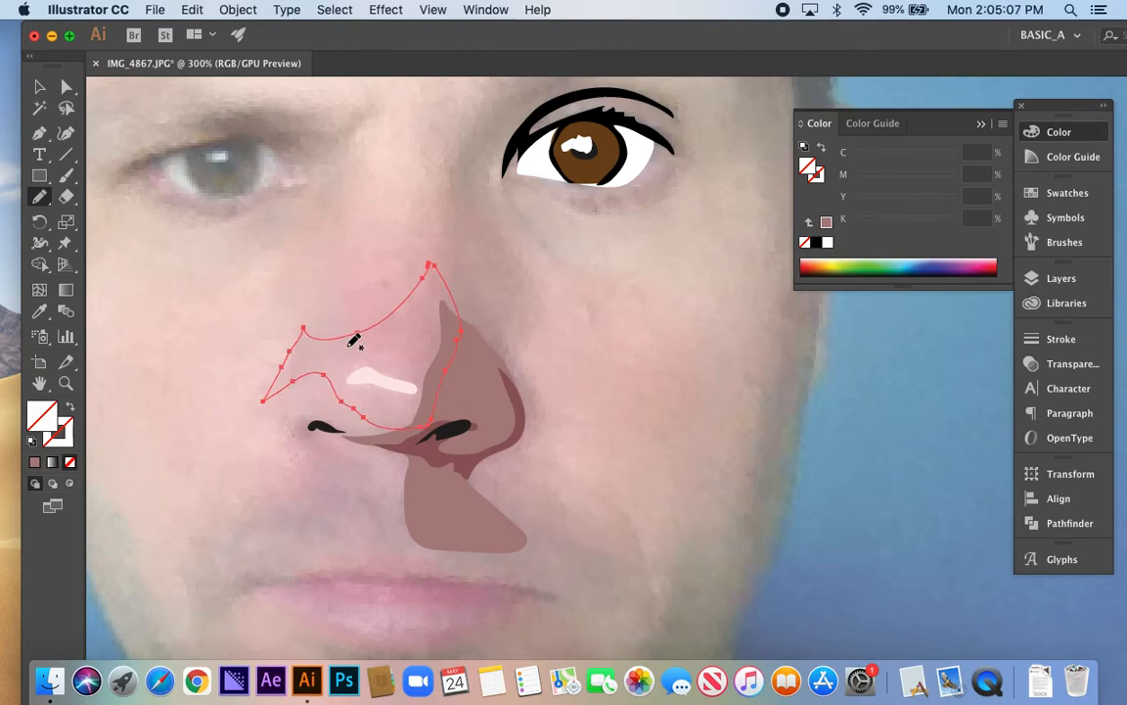
pyautogui.click(826, 223)
pyautogui.press('super+shift+[')
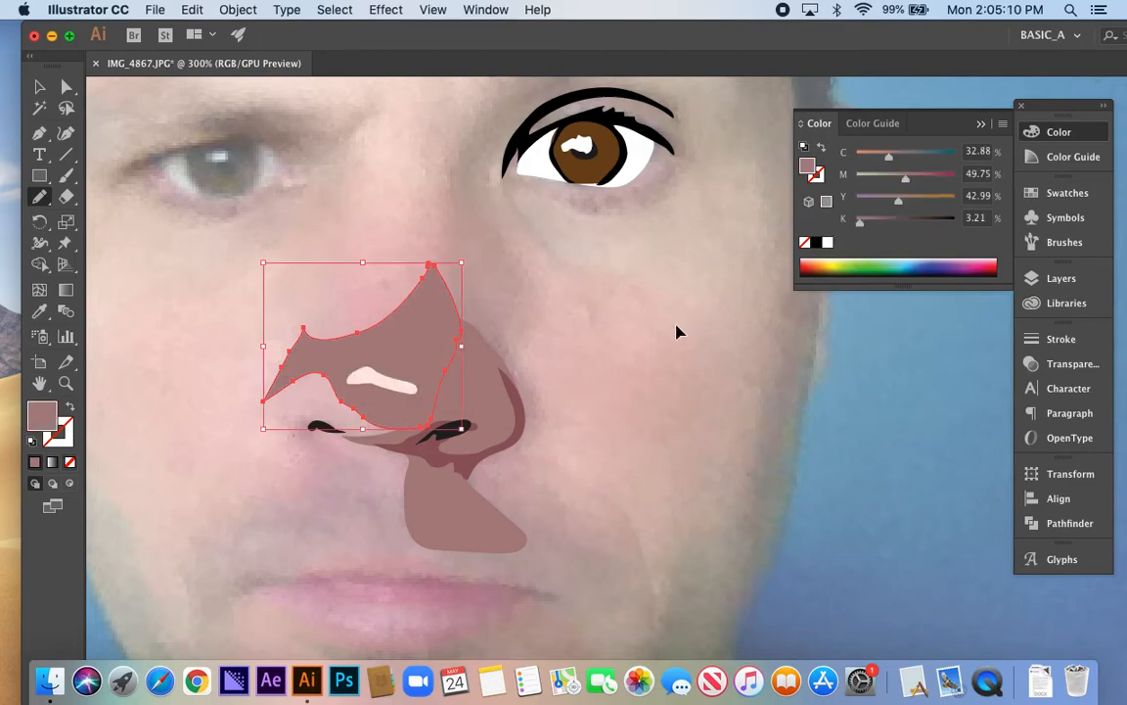
# Lighten the nose-tip shape's fill to C 19%, M 44%, Y 31%, K 0%, and deselect it
pyautogui.moveTo(888, 162); pyautogui.dragTo(879, 171)
pyautogui.moveTo(860, 221); pyautogui.dragTo(850, 231)
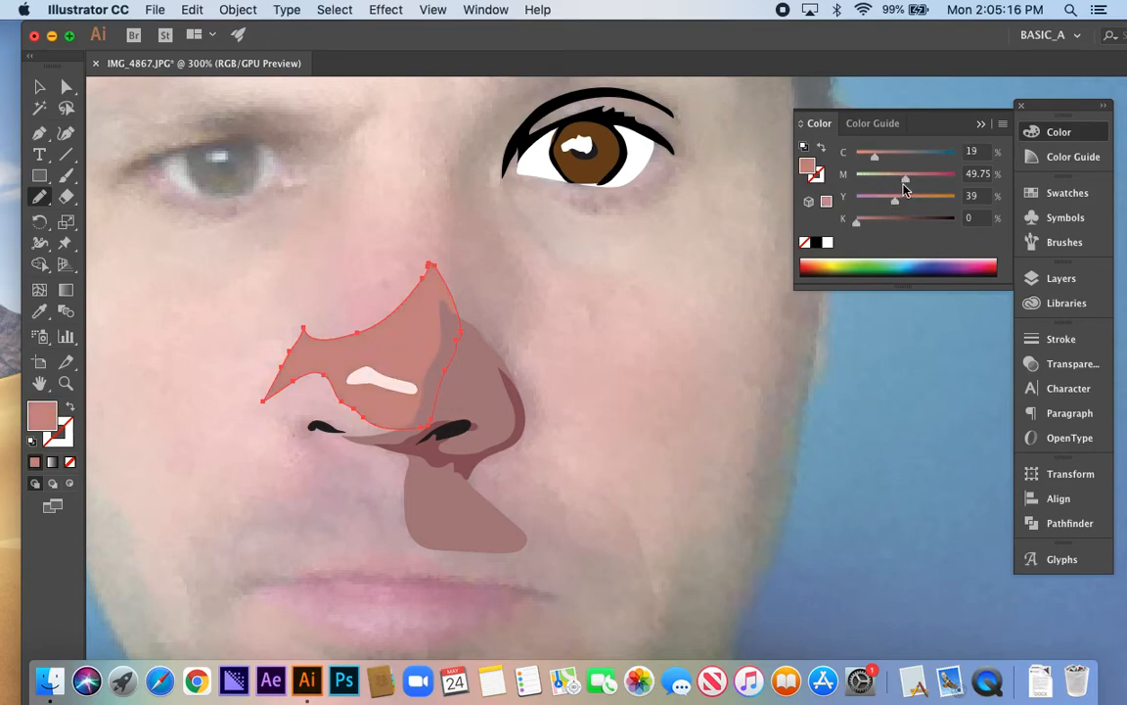
pyautogui.moveTo(906, 186)
pyautogui.mouseDown()
pyautogui.moveTo(898, 181)
pyautogui.moveTo(900, 201)
pyautogui.mouseUp()
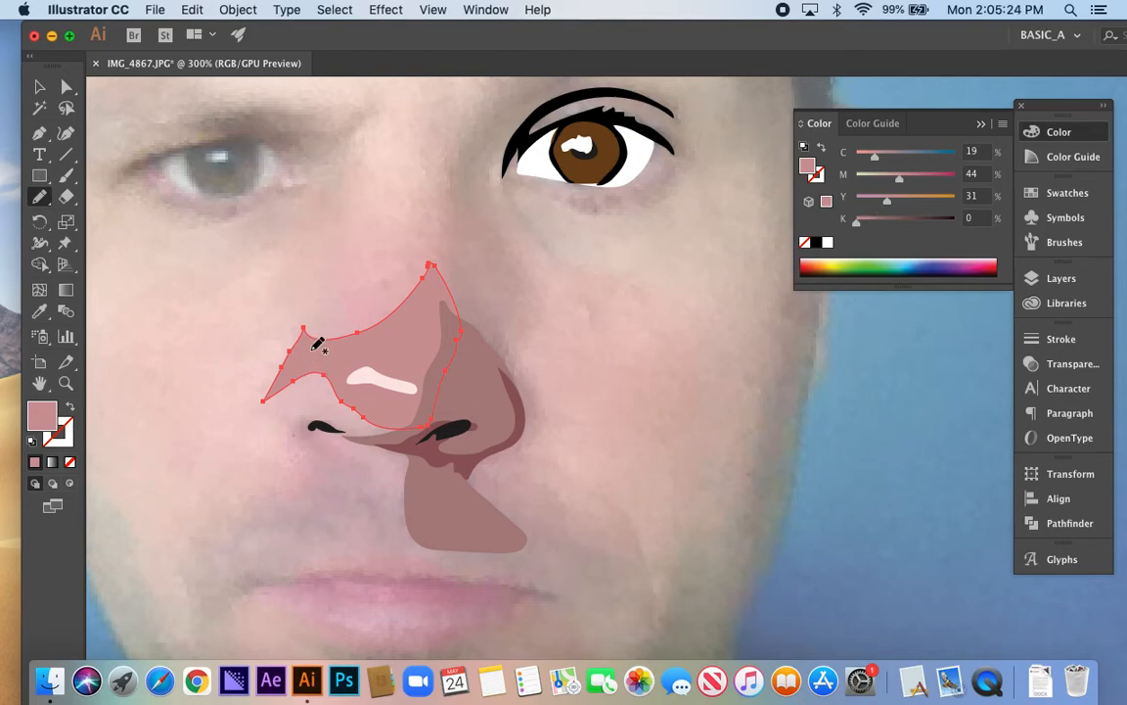
pyautogui.press('super+shift+a')
# Draw a larger closed shape from the upper nose bridge around the lit nostril wing and fill it with the last-used pink
pyautogui.moveTo(420, 219)
pyautogui.mouseDown()
pyautogui.moveTo(405, 263)
pyautogui.moveTo(414, 232)
pyautogui.moveTo(435, 230)
pyautogui.moveTo(437, 405)
pyautogui.moveTo(419, 459)
pyautogui.moveTo(319, 453)
pyautogui.mouseUp()
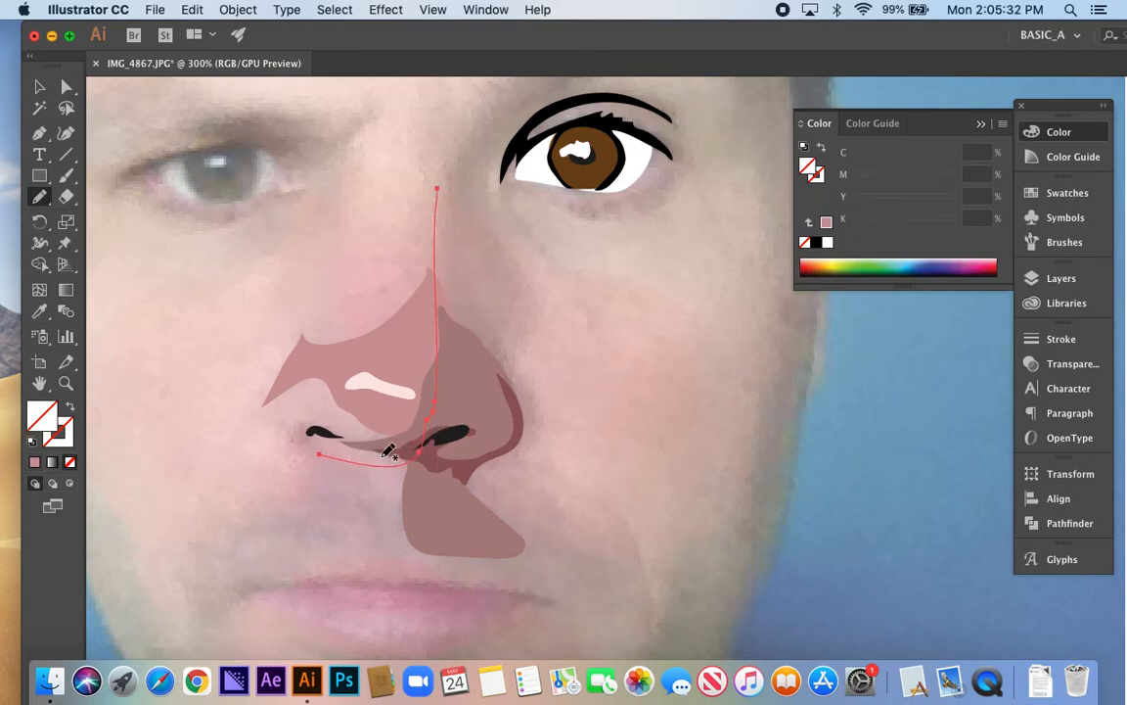
pyautogui.moveTo(396, 434)
pyautogui.mouseDown()
pyautogui.moveTo(316, 418)
pyautogui.moveTo(263, 439)
pyautogui.moveTo(258, 426)
pyautogui.moveTo(284, 376)
pyautogui.mouseUp()
pyautogui.moveTo(317, 329)
pyautogui.mouseDown()
pyautogui.moveTo(323, 257)
pyautogui.moveTo(372, 142)
pyautogui.moveTo(389, 137)
pyautogui.mouseUp()
pyautogui.moveTo(395, 220)
pyautogui.mouseDown()
pyautogui.moveTo(431, 177)
pyautogui.moveTo(436, 199)
pyautogui.mouseUp()
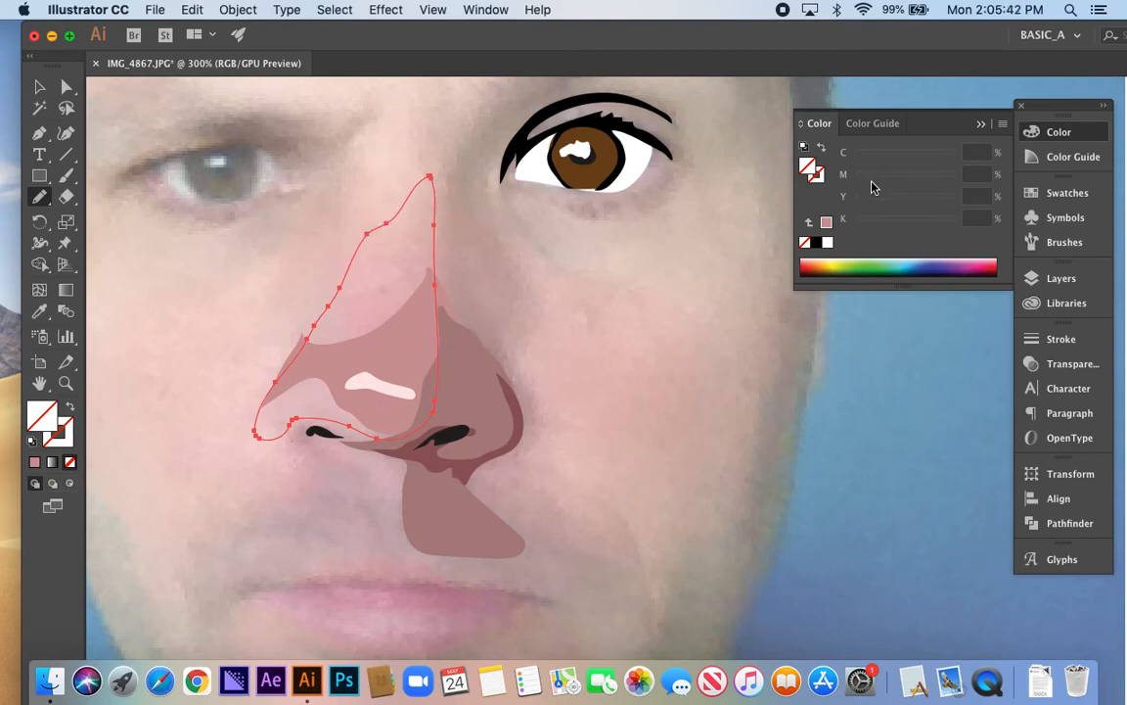
pyautogui.click(826, 223)
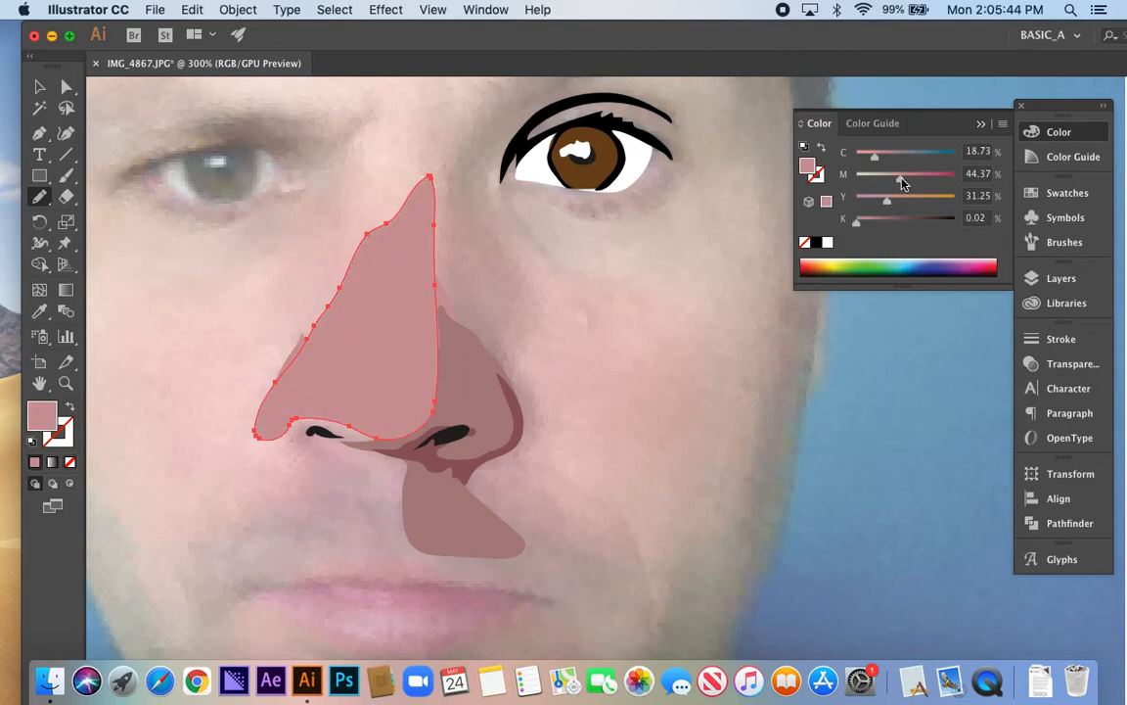
# Lighten the large nose shape's fill to C 11%, M 30%, Y 25%, send it behind the other nose shapes and deselect it
pyautogui.moveTo(902, 183); pyautogui.dragTo(866, 164)
pyautogui.press('super+bracketleft')
pyautogui.press('super+bracketleft')
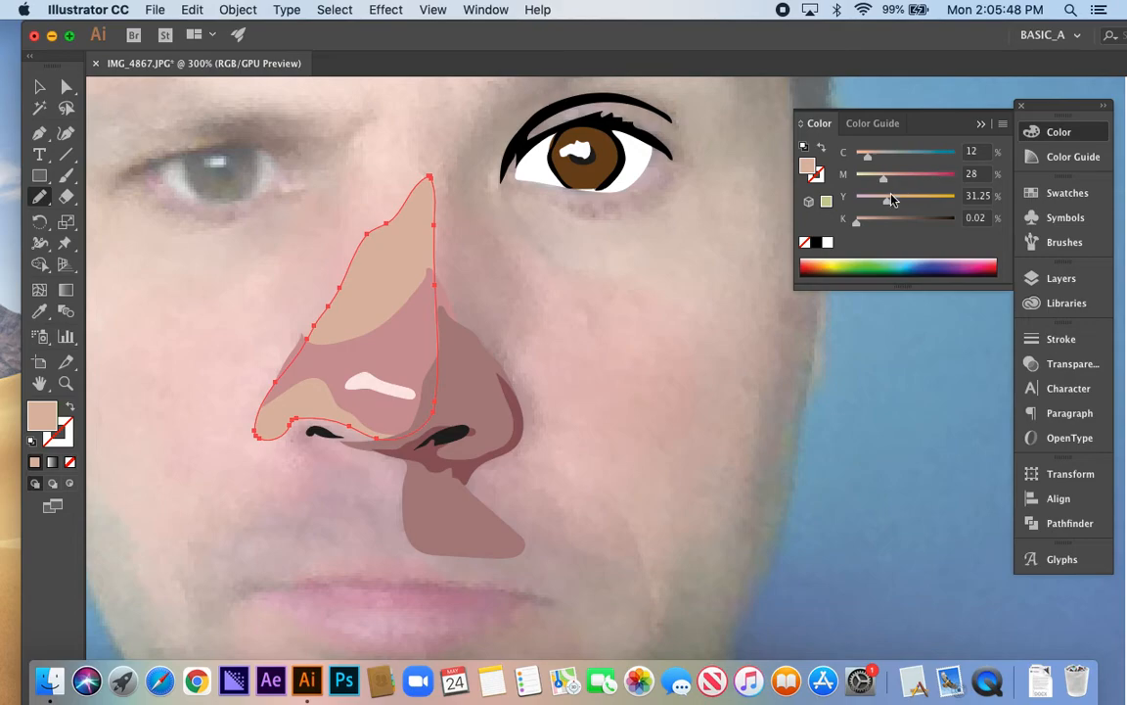
pyautogui.moveTo(886, 207); pyautogui.dragTo(881, 205)
pyautogui.press('super+shift+a')
# Hide the photo on Layer 1 to check the traced eye and nose alone, and show it again
pyautogui.scroll(-1, 462, 382)
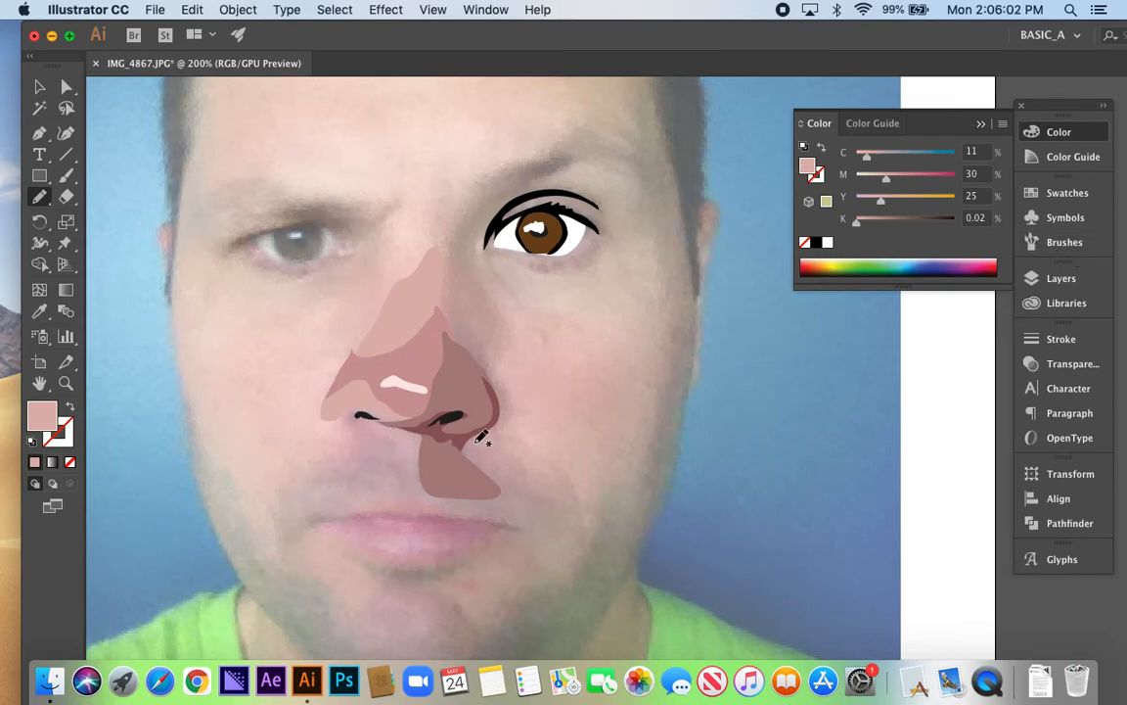
pyautogui.click(1031, 285)
pyautogui.click(808, 315)
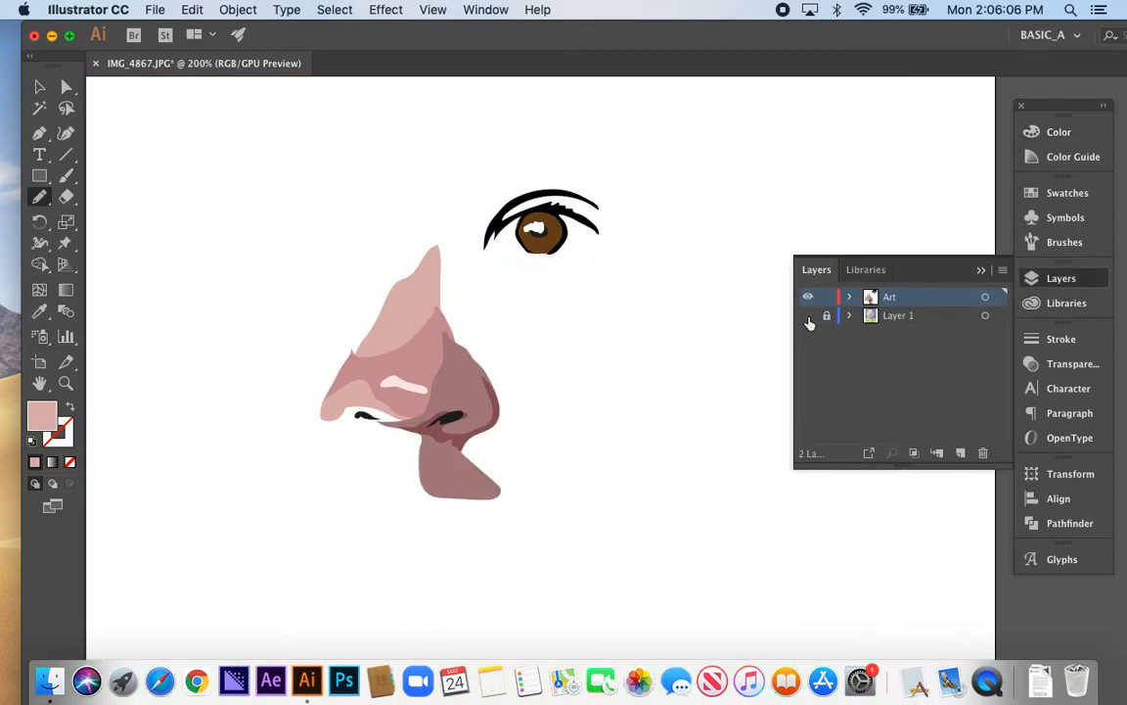
pyautogui.scroll(-2, 417, 387)
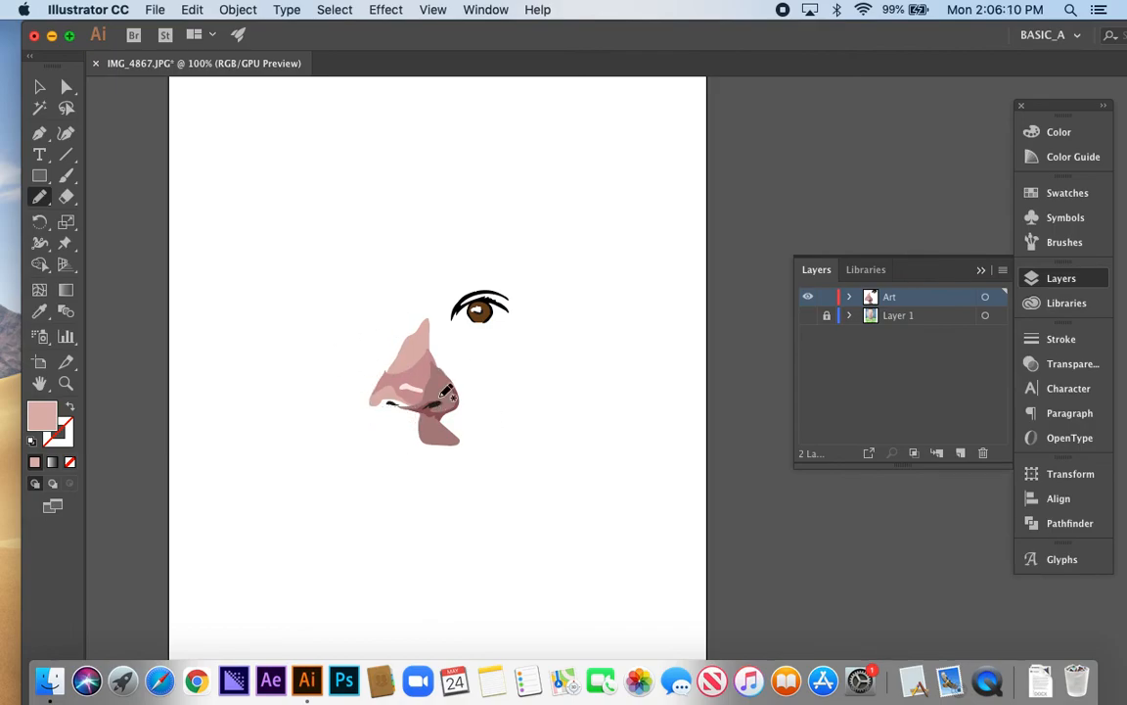
pyautogui.scroll(2, 406, 328)
pyautogui.click(808, 315)
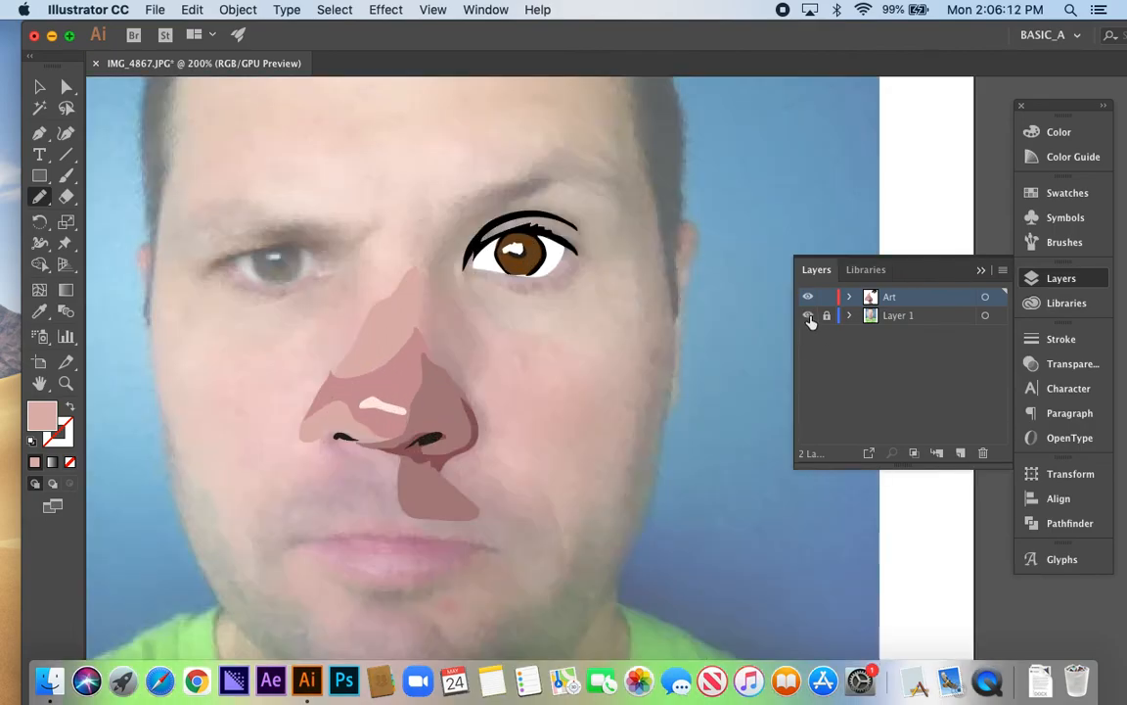
pyautogui.scroll(1, 304, 382)
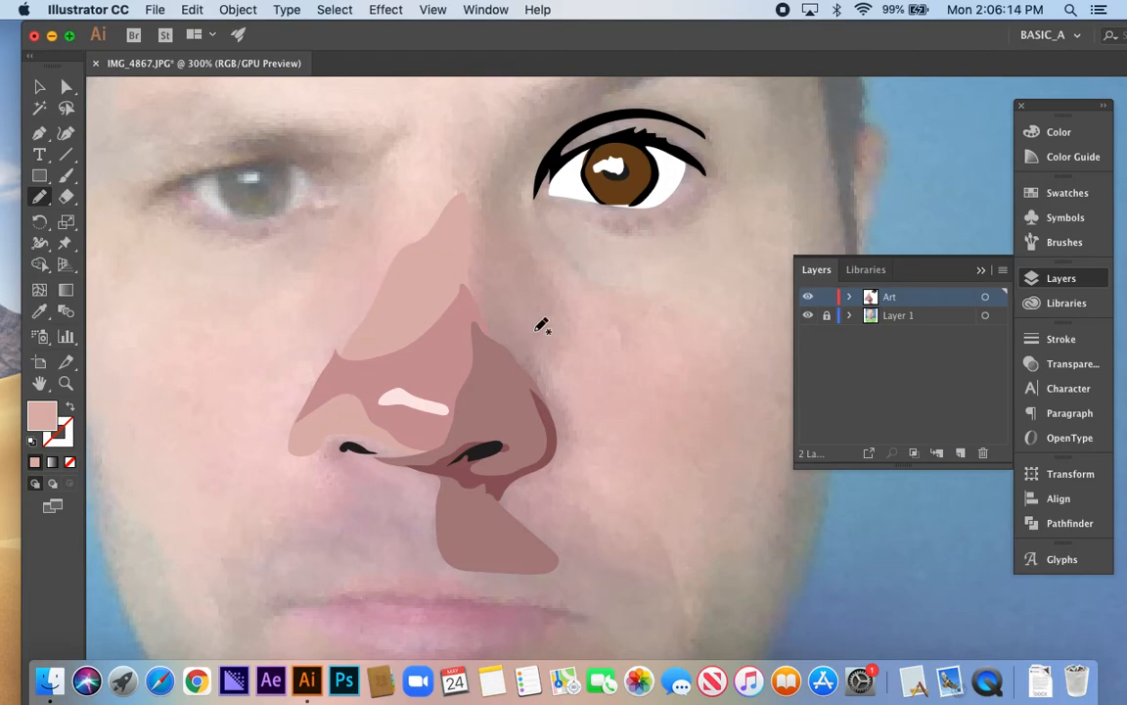
pyautogui.scroll(-1, 484, 252)
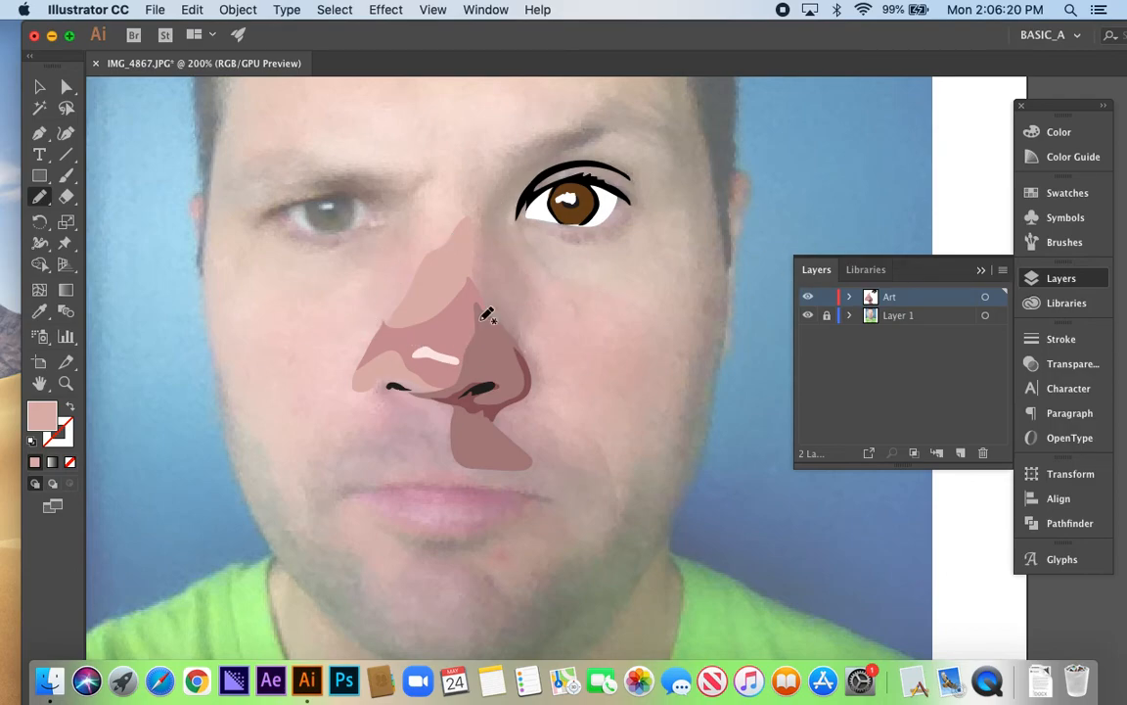
# Switch to Finder and open IMG_4867illustration.ai from the Illustrator folder inside Art2
pyautogui.moveTo(360, 50); pyautogui.dragTo(336, 383)
pyautogui.click(446, 37)
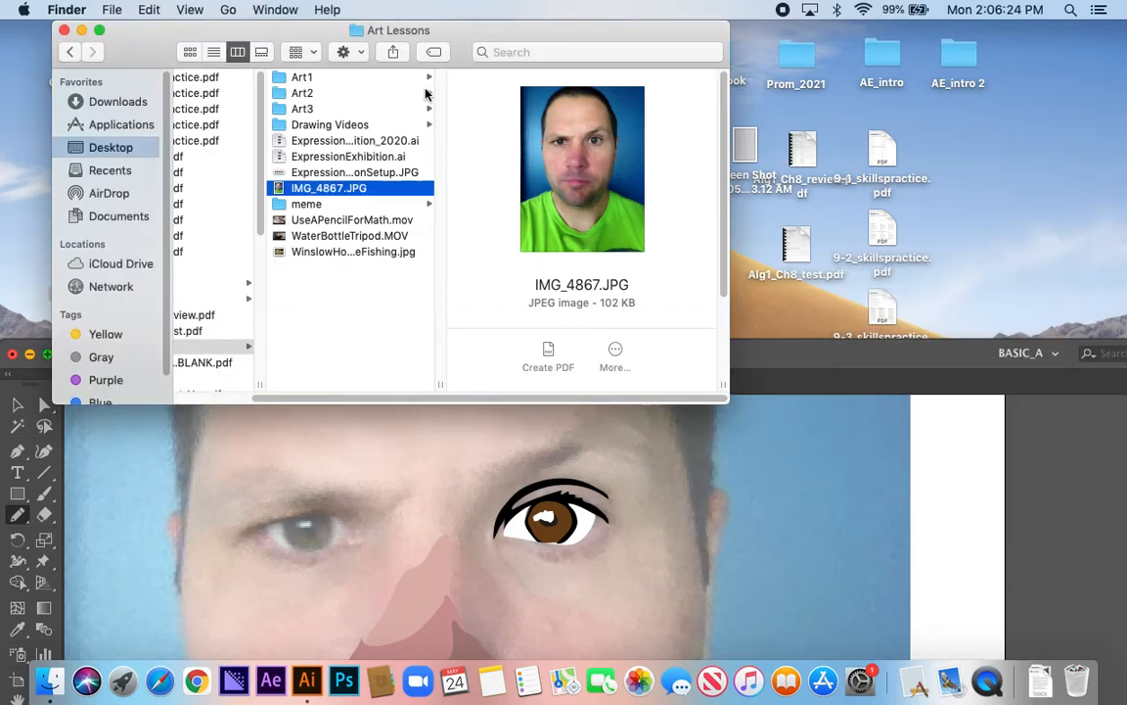
pyautogui.click(313, 93)
pyautogui.click(499, 93)
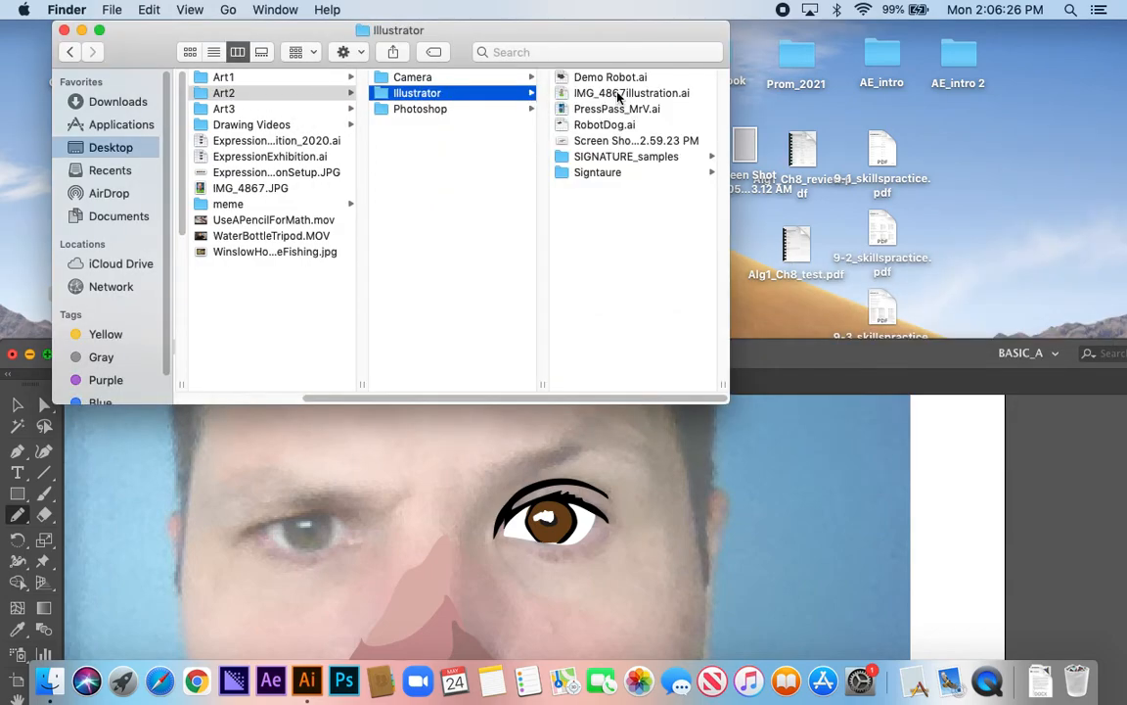
pyautogui.click(607, 94)
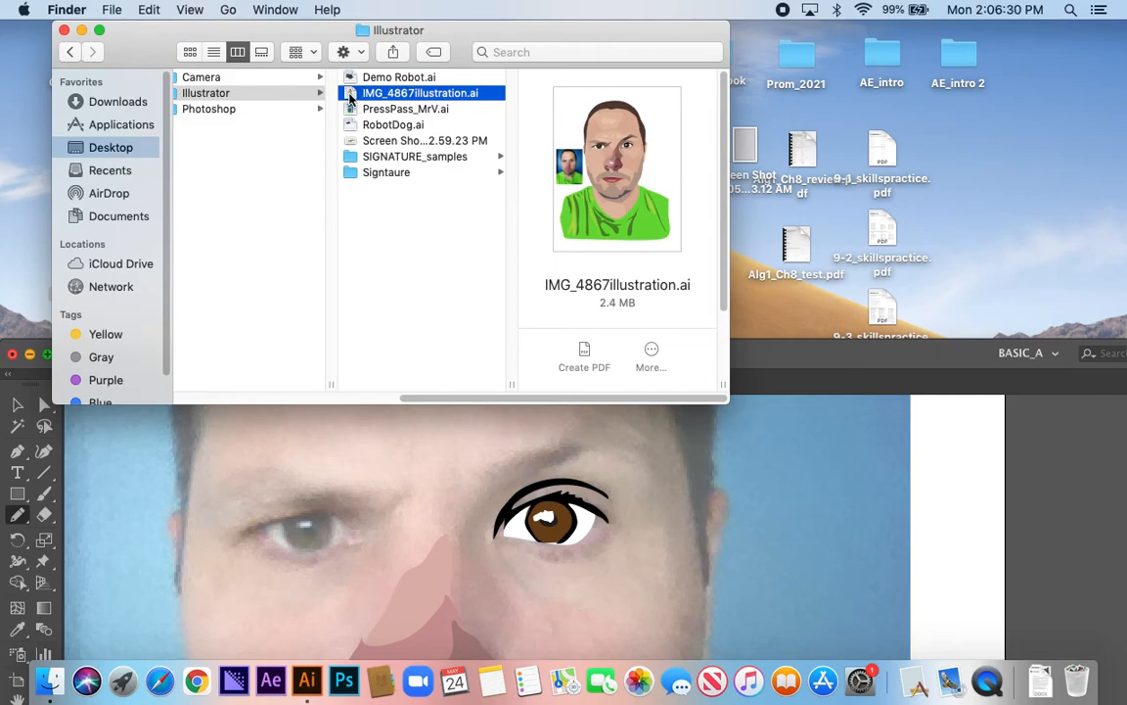
pyautogui.doubleClick(349, 98)
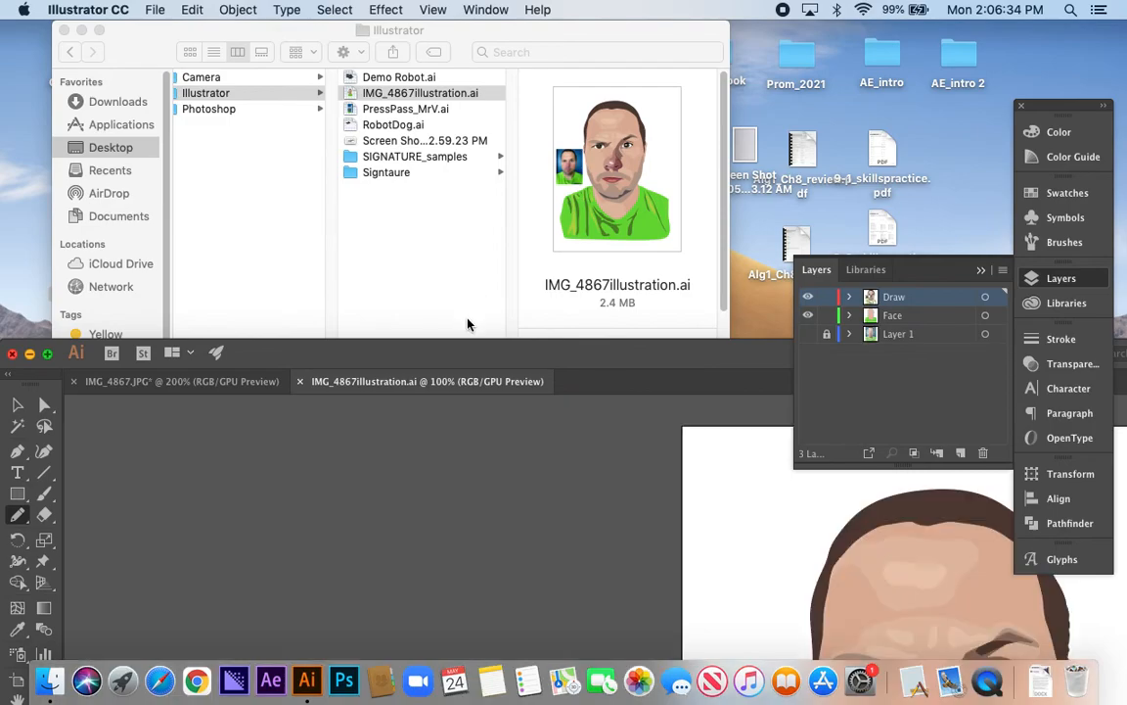
# Bring the finished portrait into view and examine how its nose and surrounding face shapes are built
pyautogui.moveTo(475, 364); pyautogui.dragTo(494, 120)
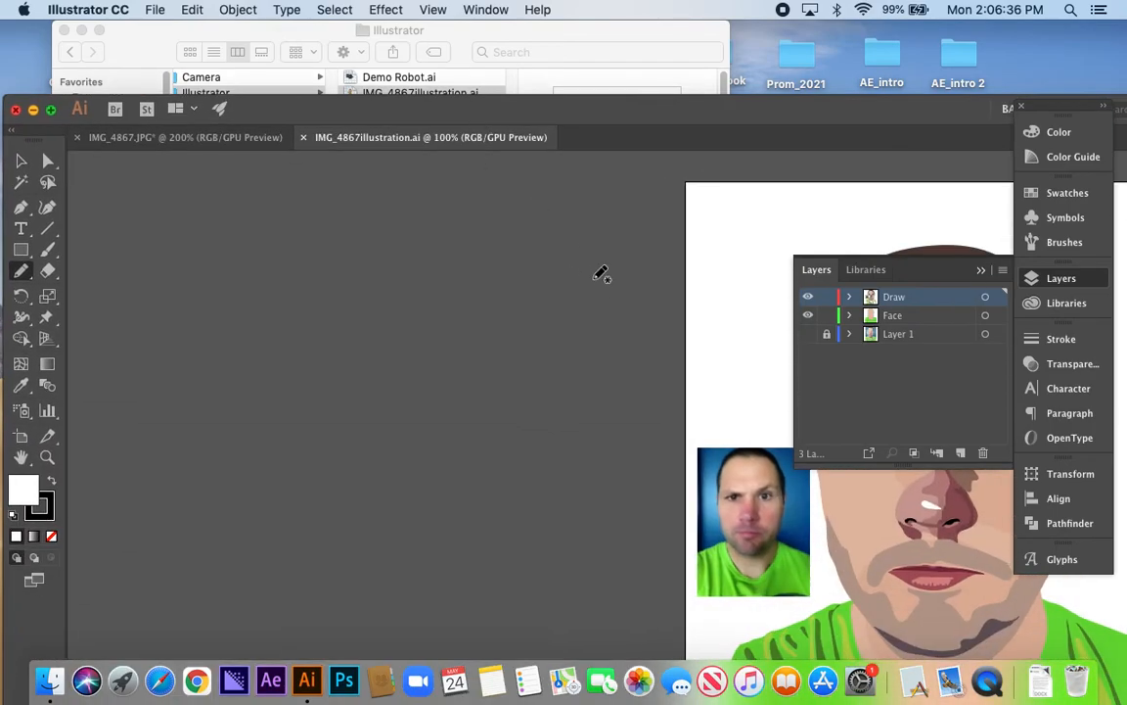
pyautogui.moveTo(637, 305); pyautogui.dragTo(260, 251)
pyautogui.moveTo(378, 282); pyautogui.dragTo(340, 246)
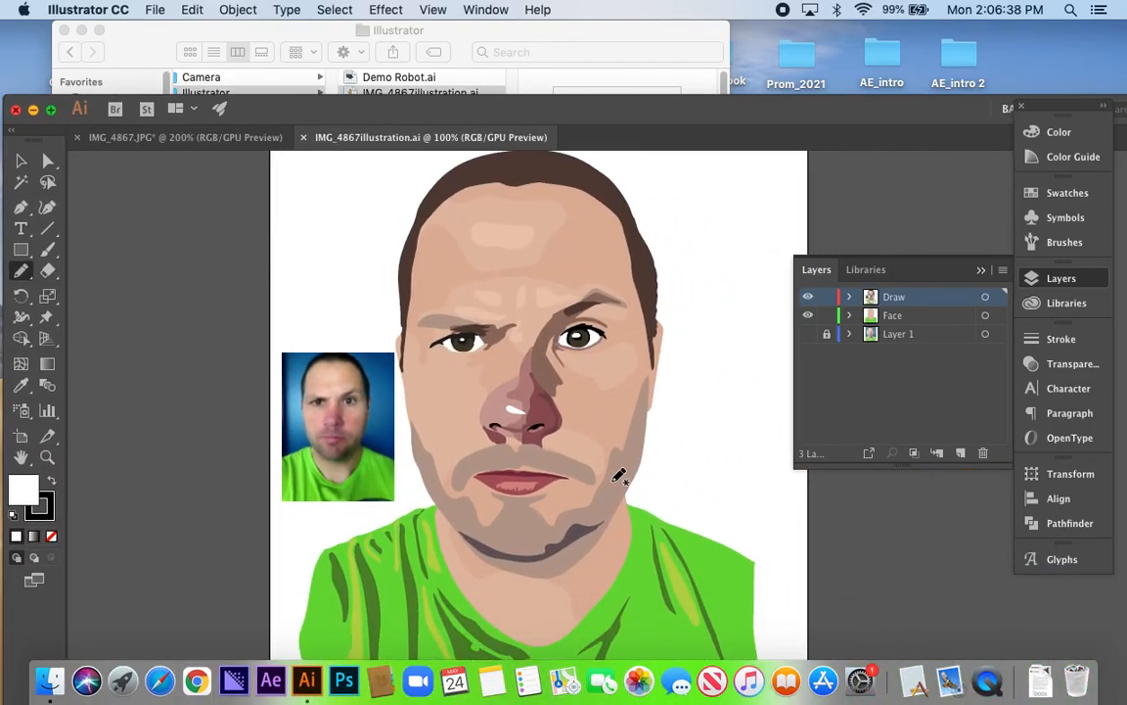
pyautogui.press('super+equal')
pyautogui.press('v')
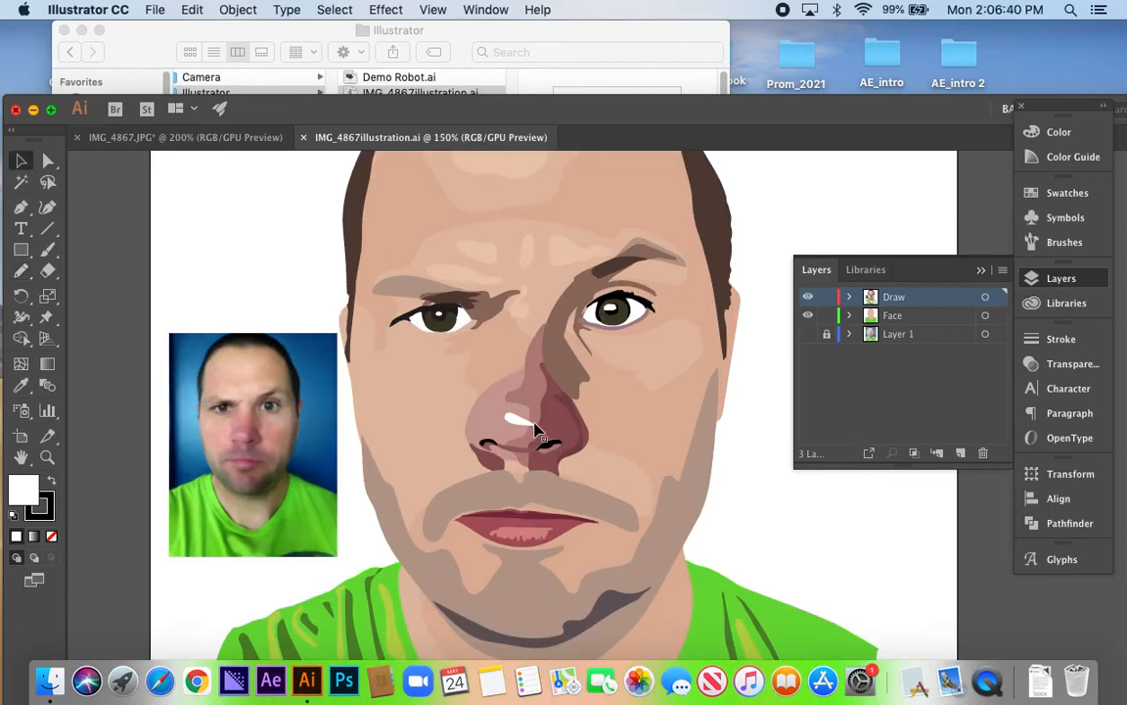
pyautogui.click(569, 420)
pyautogui.click(575, 396)
pyautogui.click(524, 396)
pyautogui.click(479, 370)
pyautogui.click(533, 381)
pyautogui.click(675, 344)
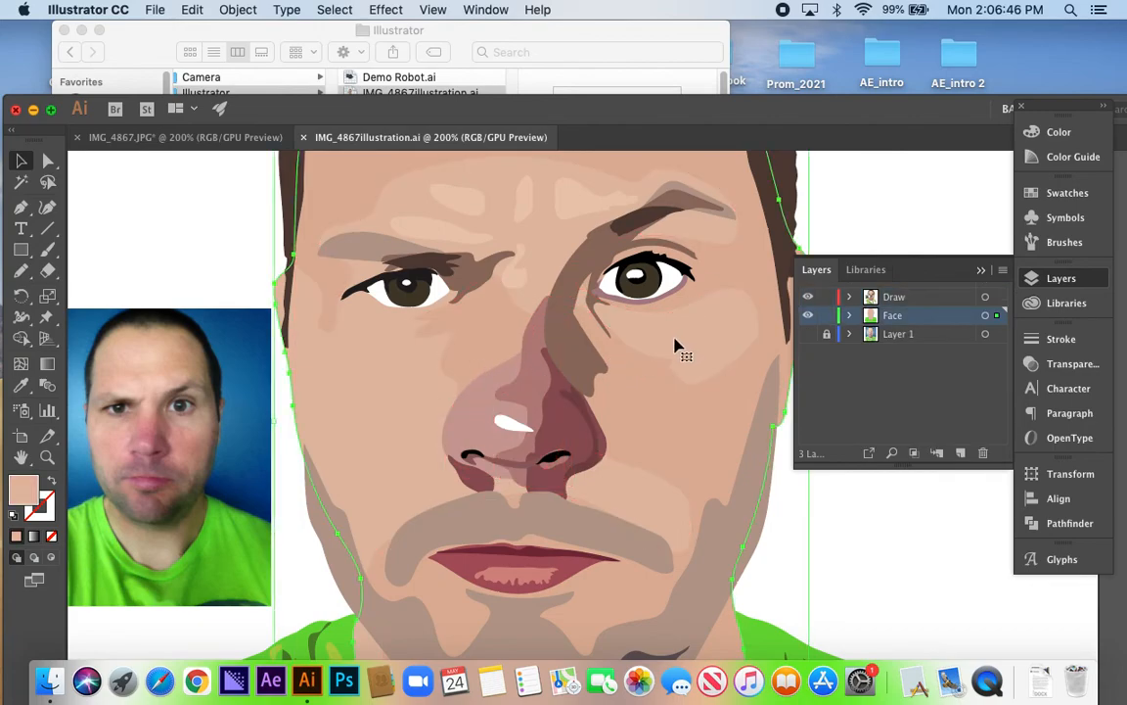
# Inspect the individual highlight shapes on the lower forehead above the eyebrows
pyautogui.click(533, 211)
pyautogui.moveTo(548, 187); pyautogui.dragTo(540, 283)
pyautogui.click(555, 281)
pyautogui.click(510, 282)
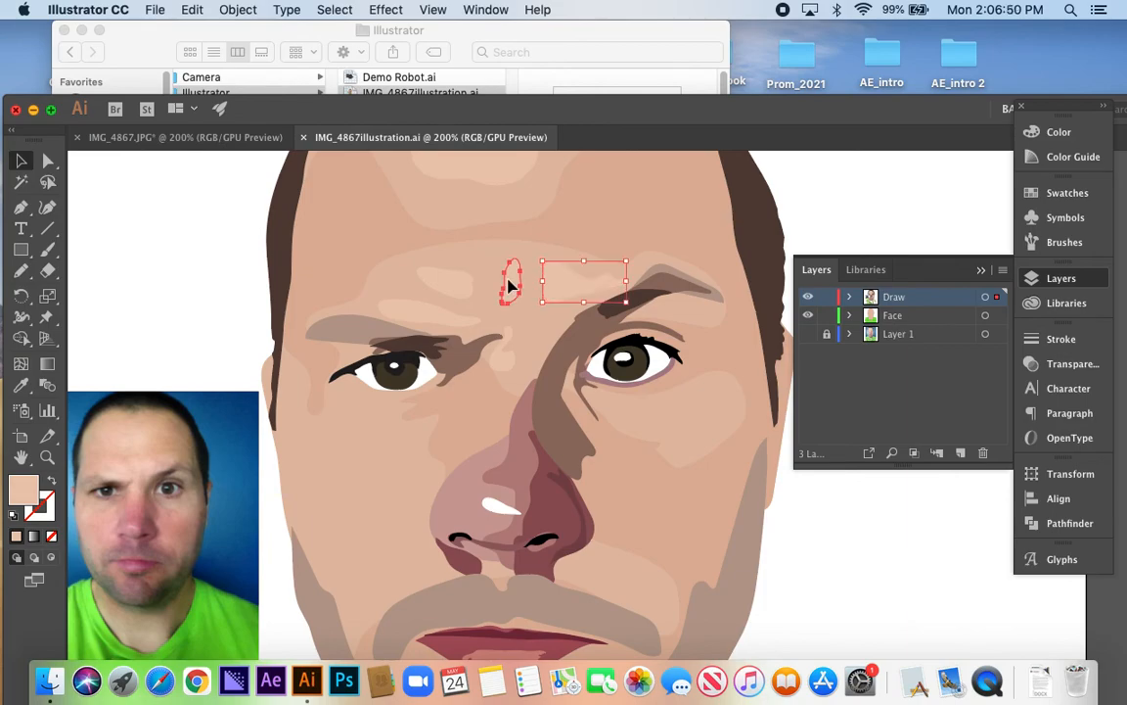
pyautogui.click(406, 289)
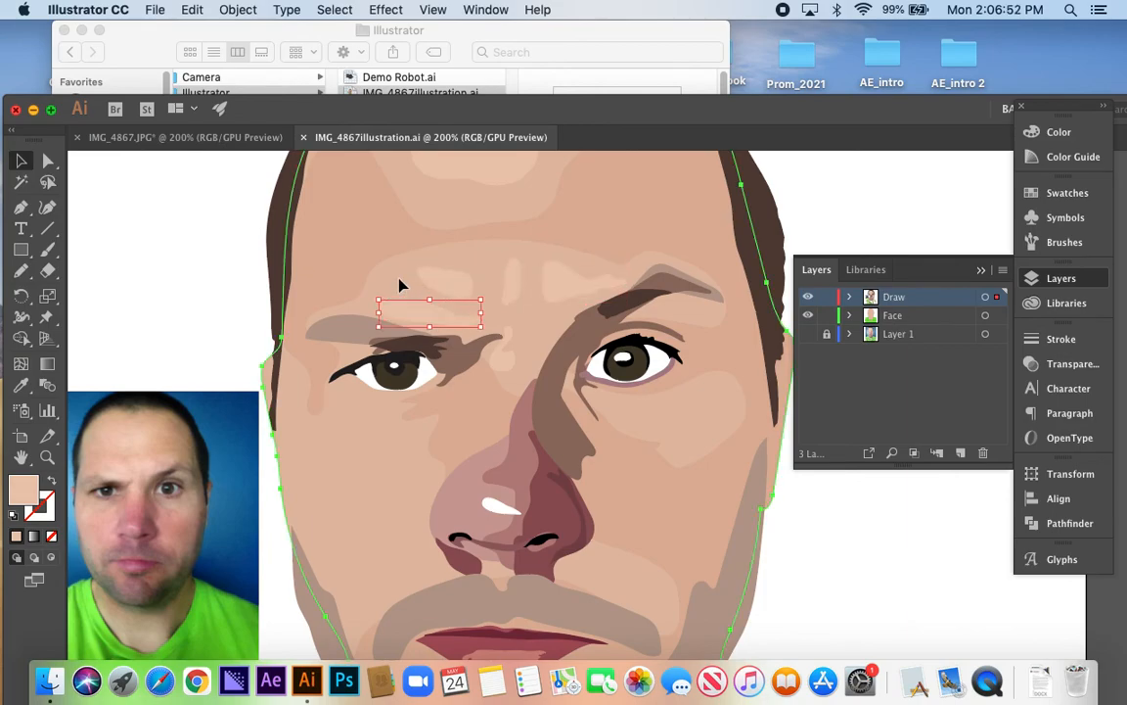
# Examine how the base face shape, the skin-tone shape over it and the forehead highlights are layered in the finished portrait
pyautogui.scroll(-1, 441, 471)
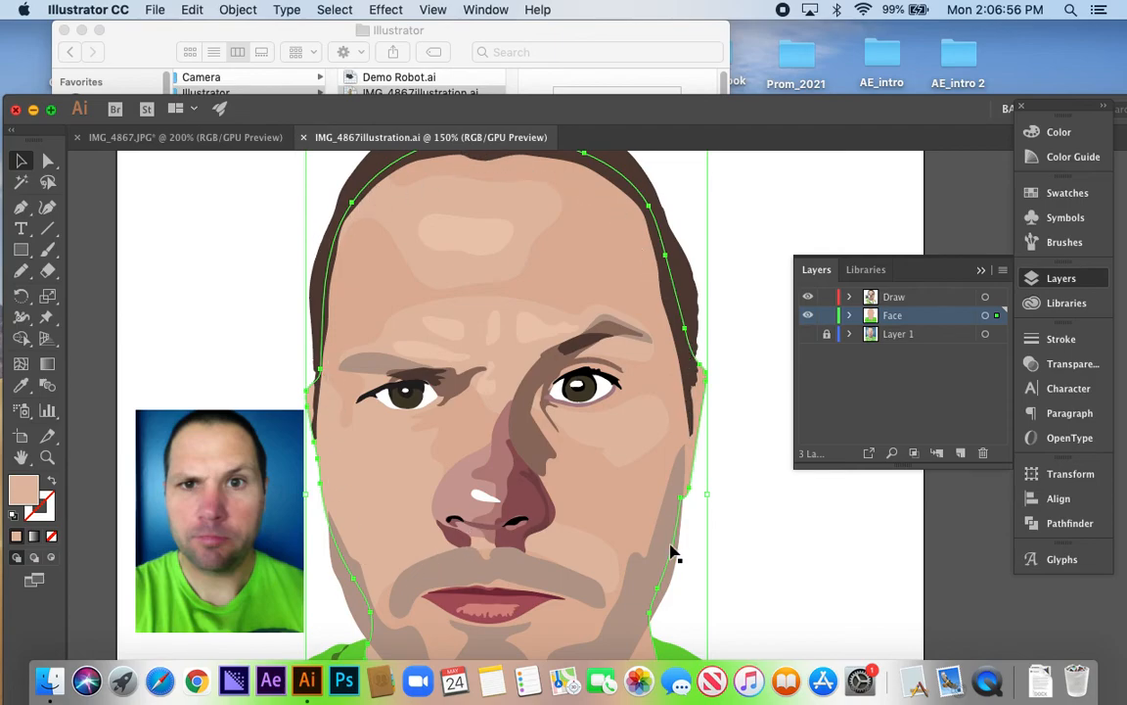
pyautogui.scroll(-4, 548, 543)
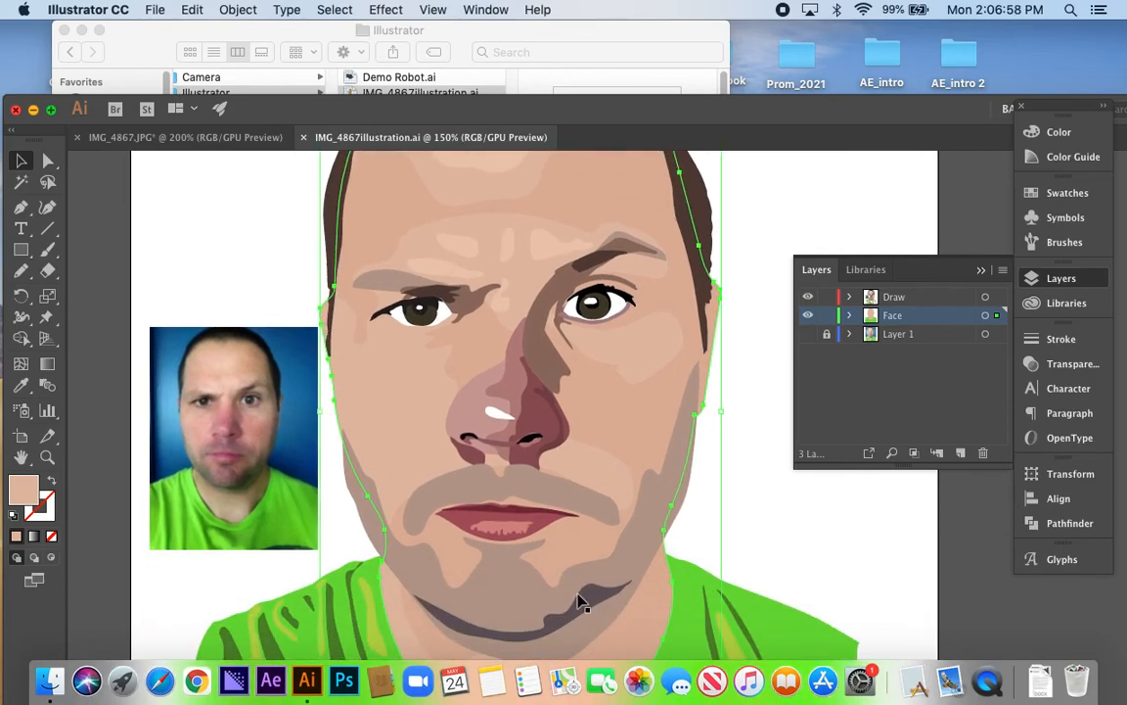
pyautogui.scroll(-6, 567, 509)
pyautogui.scroll(-2, 584, 487)
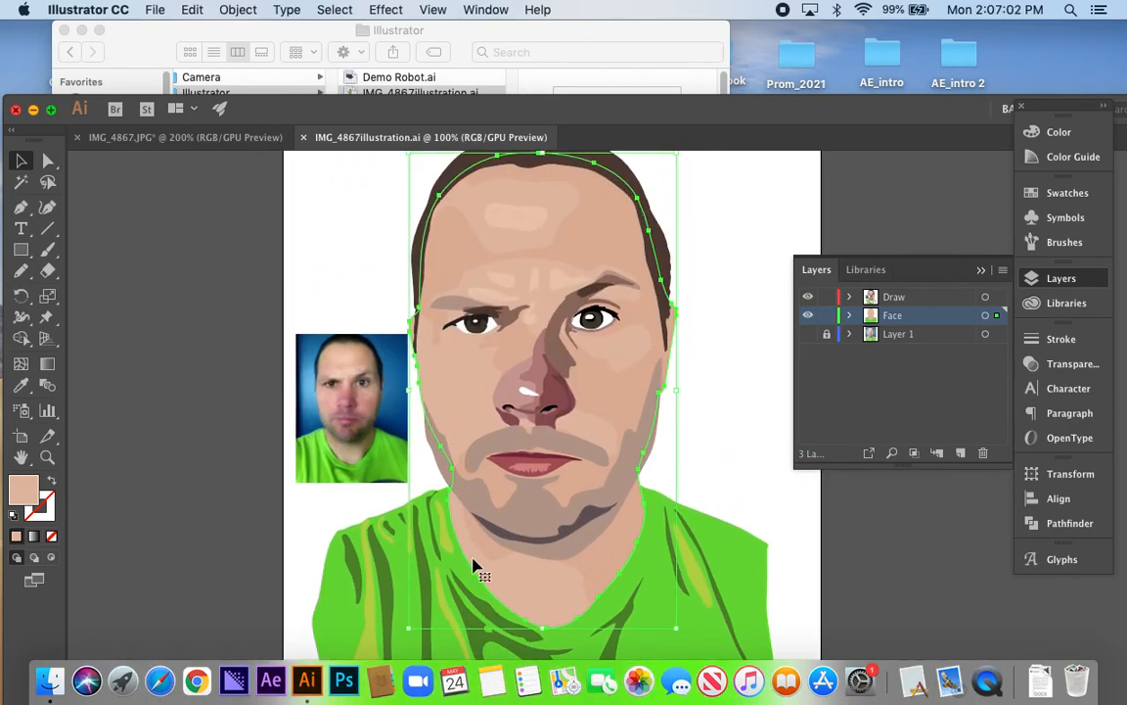
pyautogui.click(603, 558)
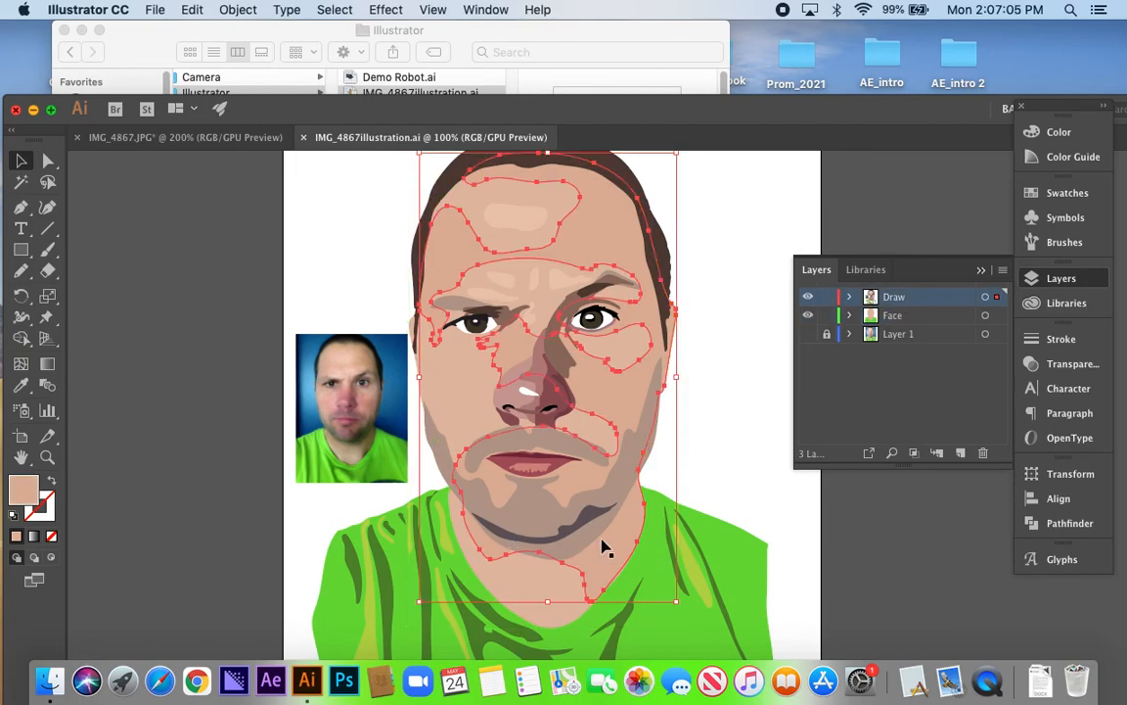
pyautogui.click(527, 223)
pyautogui.click(500, 284)
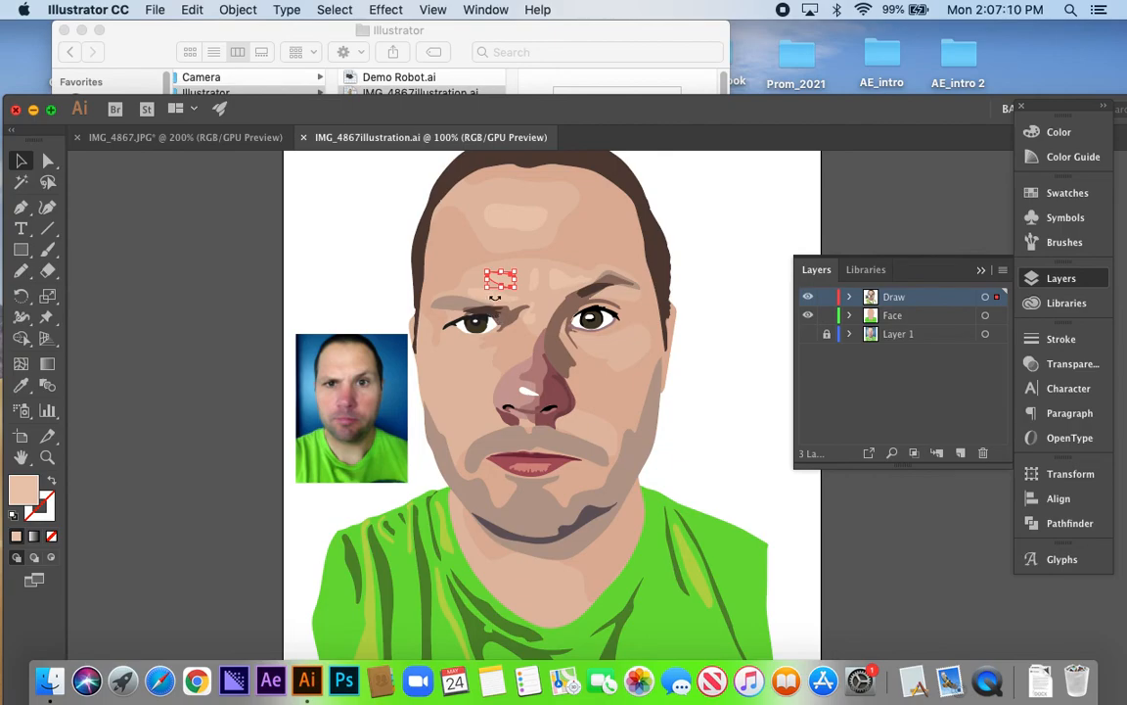
pyautogui.click(571, 278)
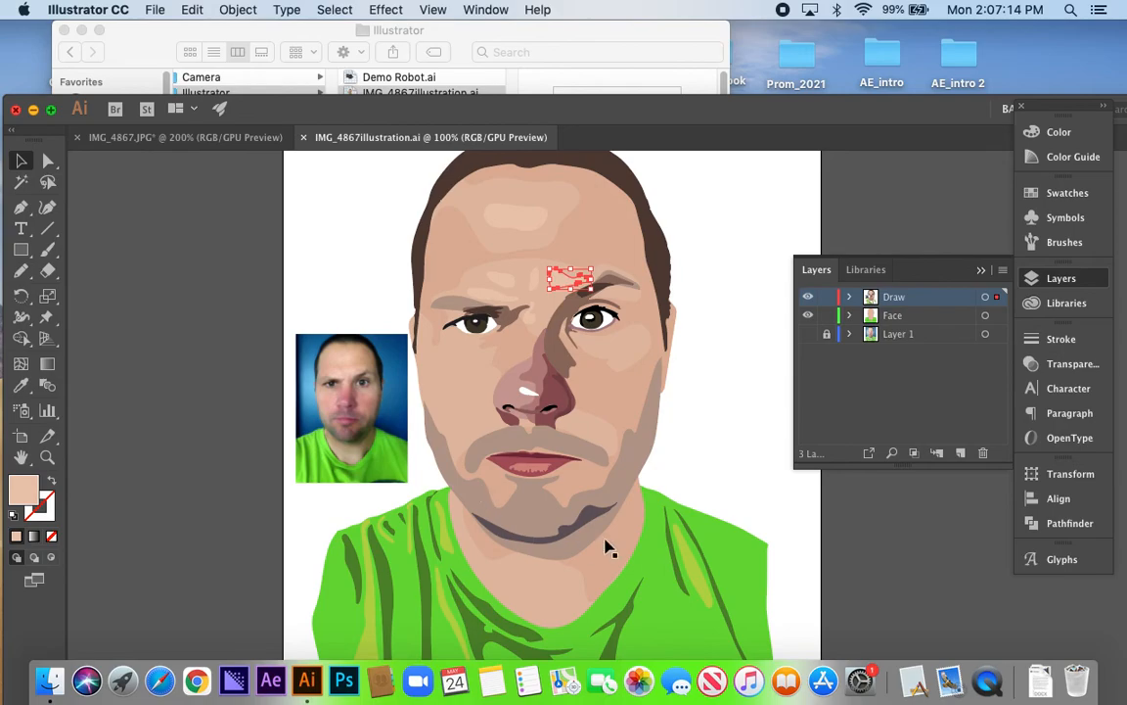
pyautogui.click(607, 560)
pyautogui.click(555, 612)
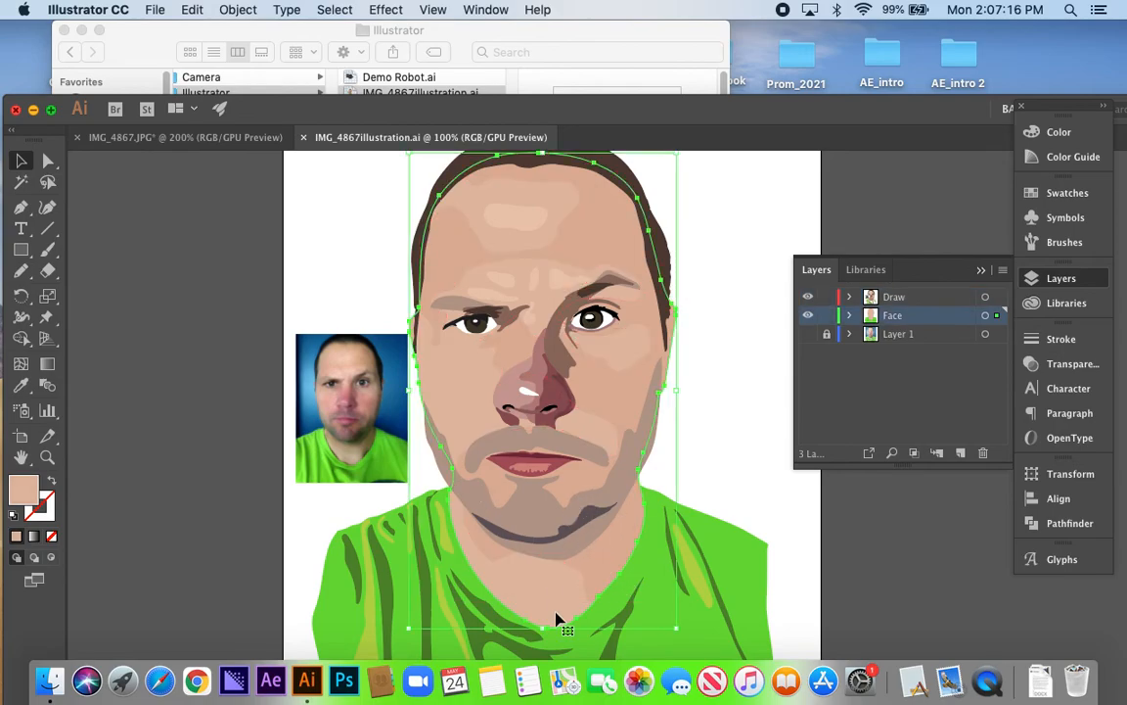
pyautogui.click(599, 552)
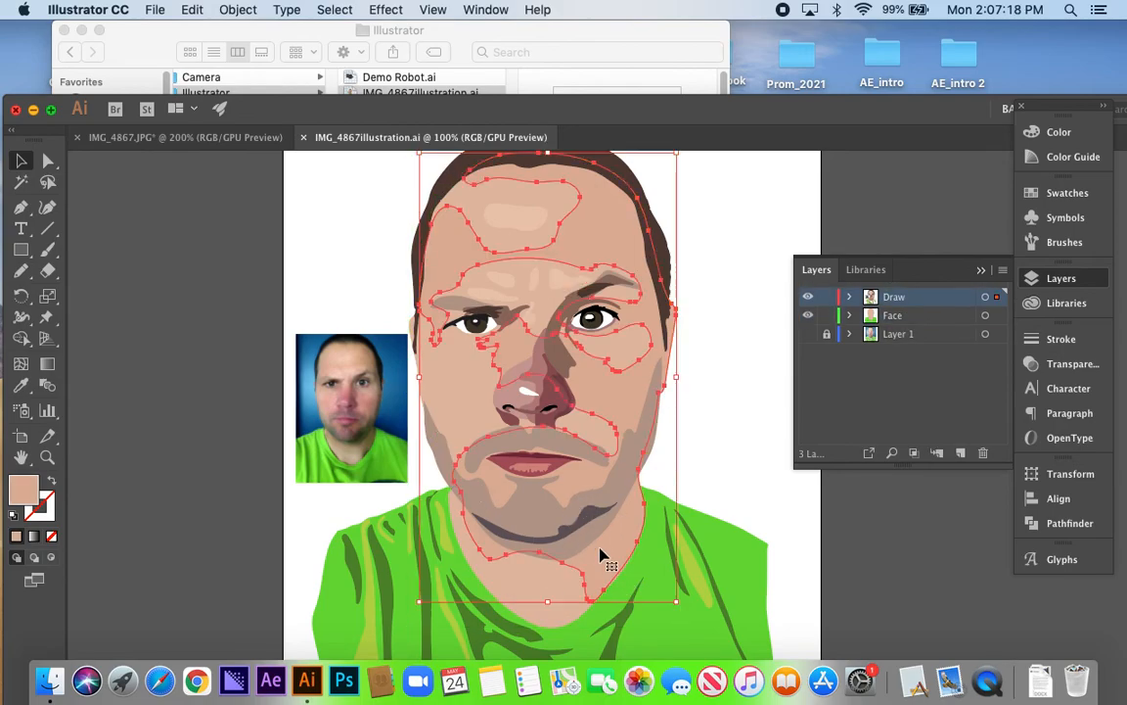
pyautogui.click(526, 225)
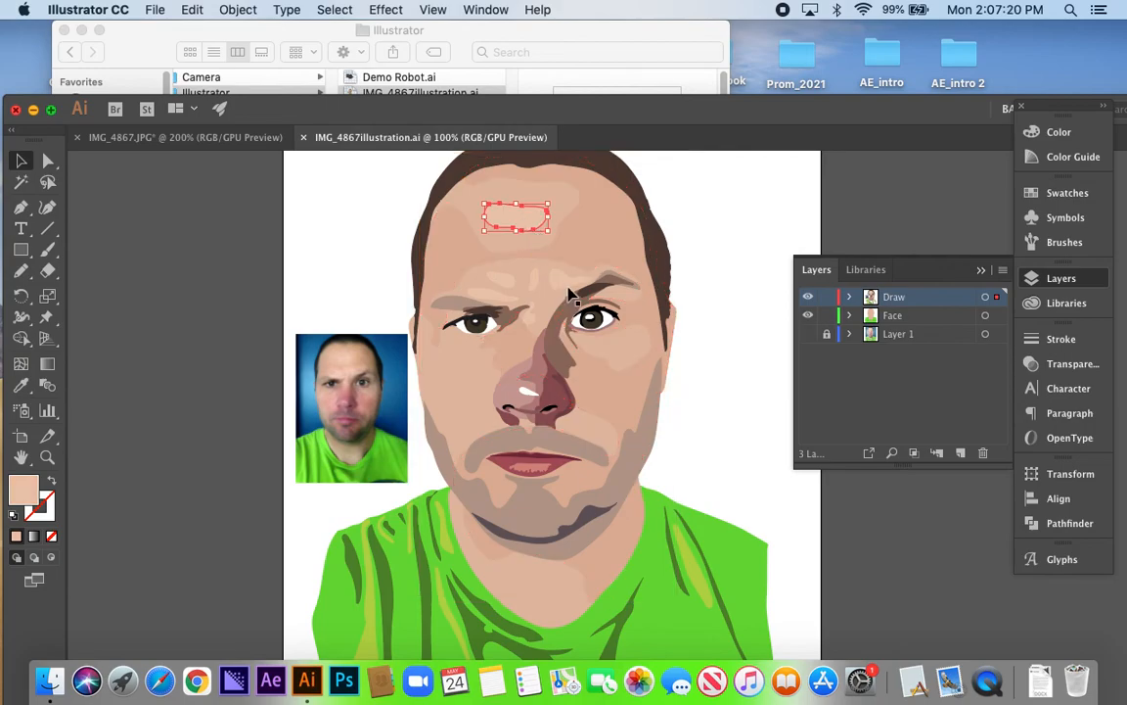
# Inspect the individual shading shapes of the nose and the beard area around the mouth in the finished portrait
pyautogui.click(534, 281)
pyautogui.click(554, 354)
pyautogui.click(536, 391)
pyautogui.click(526, 391)
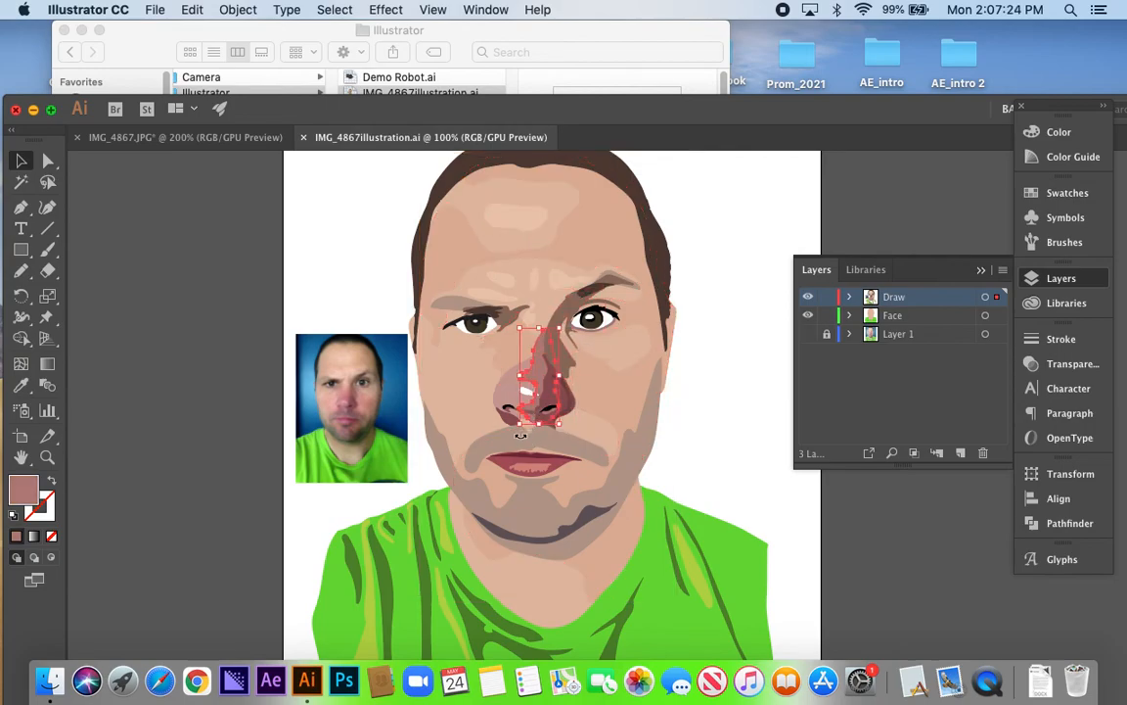
pyautogui.click(505, 446)
pyautogui.click(665, 453)
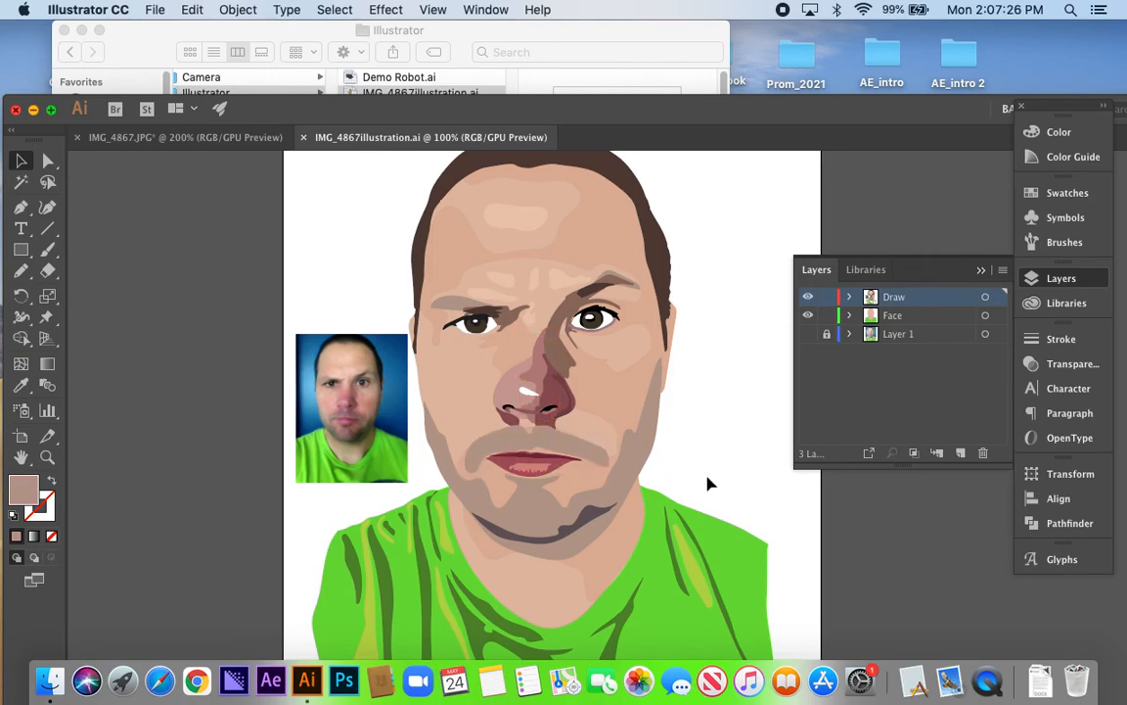
# Examine the whole finished portrait at 66.67% alongside the small reference photo placed beside the face
pyautogui.moveTo(481, 357); pyautogui.dragTo(490, 409)
pyautogui.moveTo(515, 112); pyautogui.dragTo(527, 44)
pyautogui.scroll(-1, 570, 346)
pyautogui.moveTo(586, 359); pyautogui.dragTo(570, 356)
pyautogui.click(431, 417)
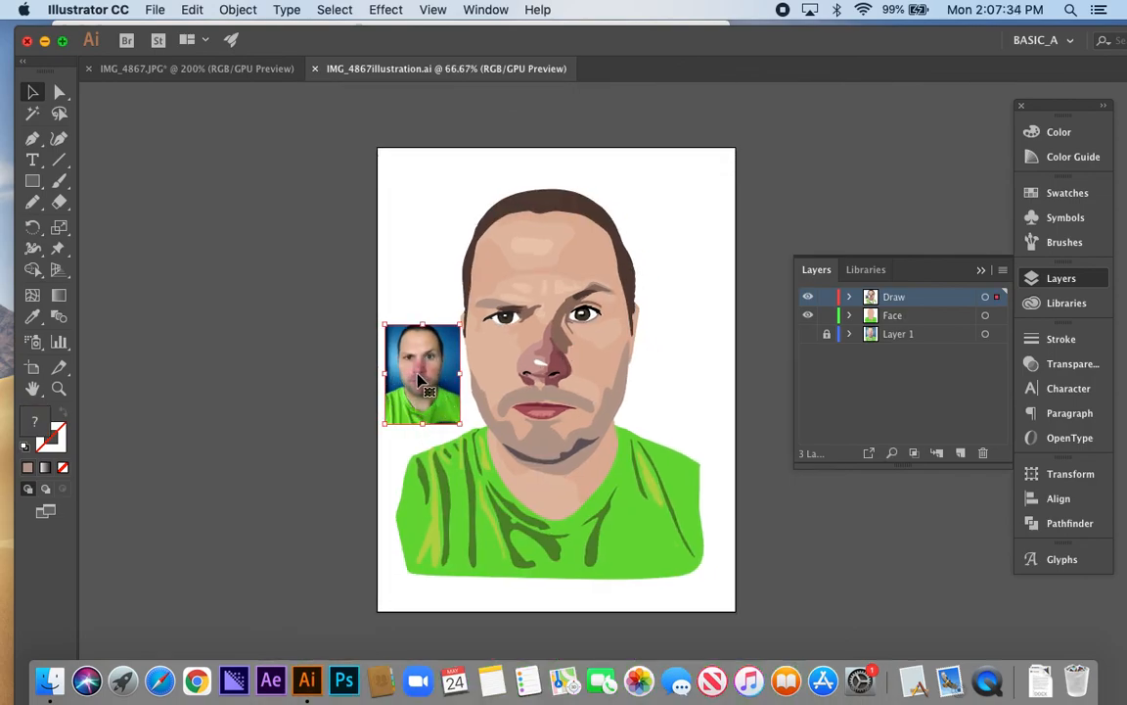
pyautogui.click(683, 385)
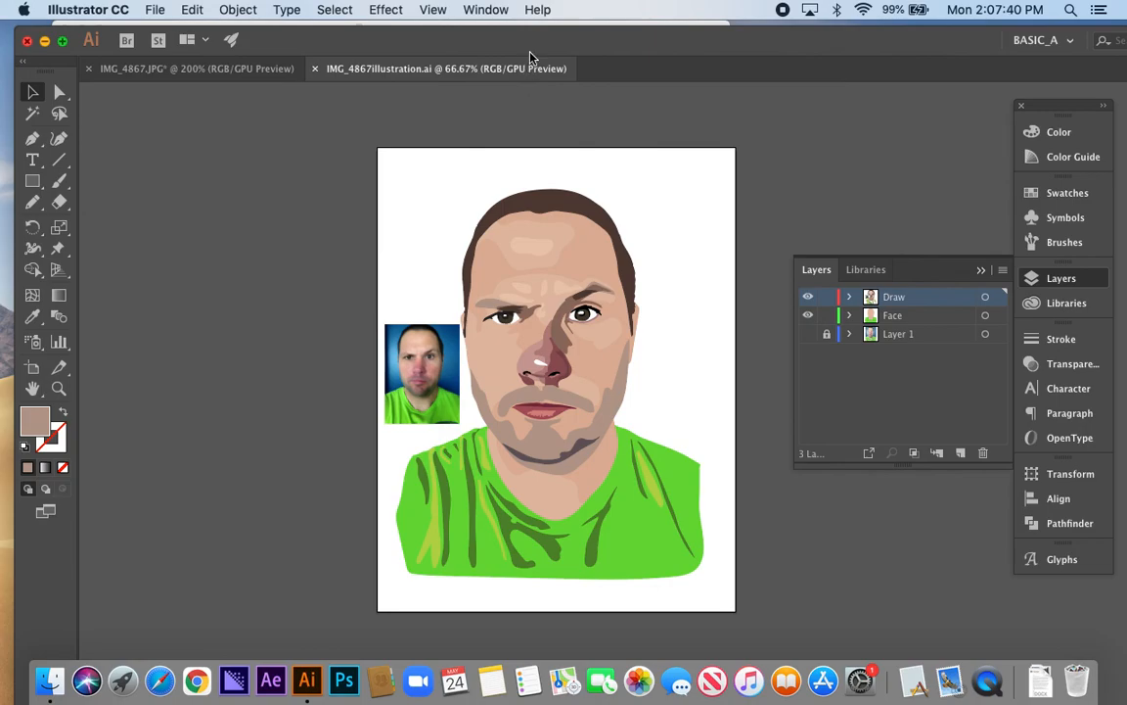
# Compare the IMG_4867.JPG tracing with IMG_4867illustration.ai and move the document window aside to uncover the Finder folder
pyautogui.click(132, 72)
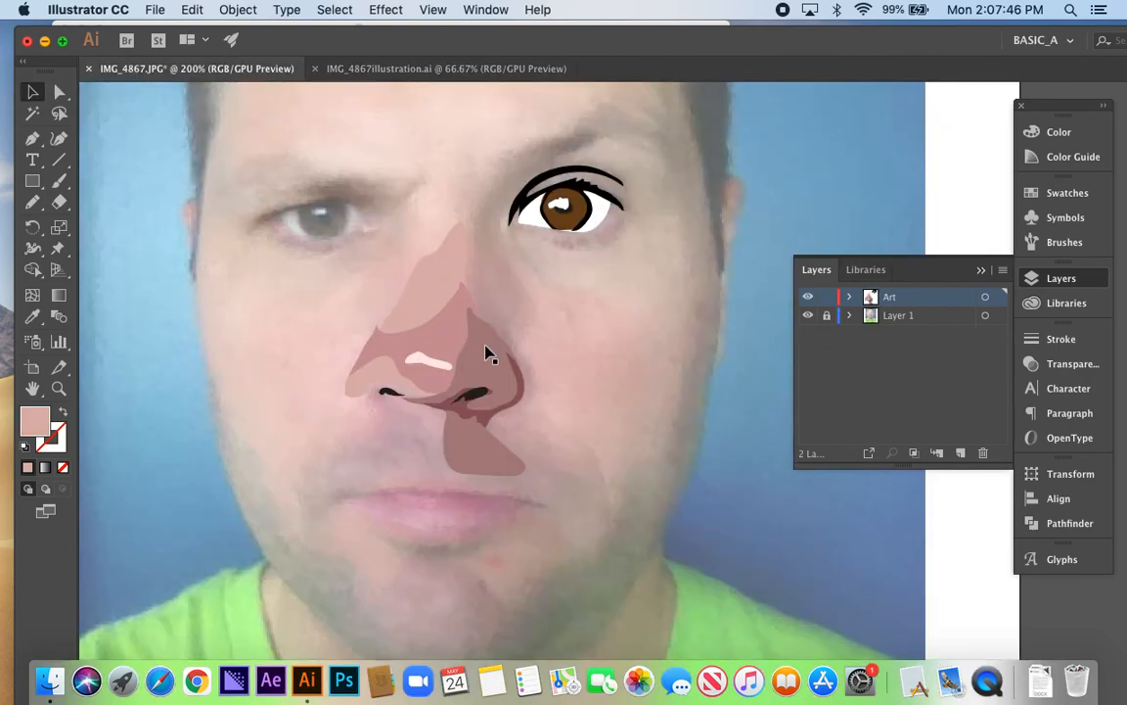
pyautogui.scroll(-2, 488, 354)
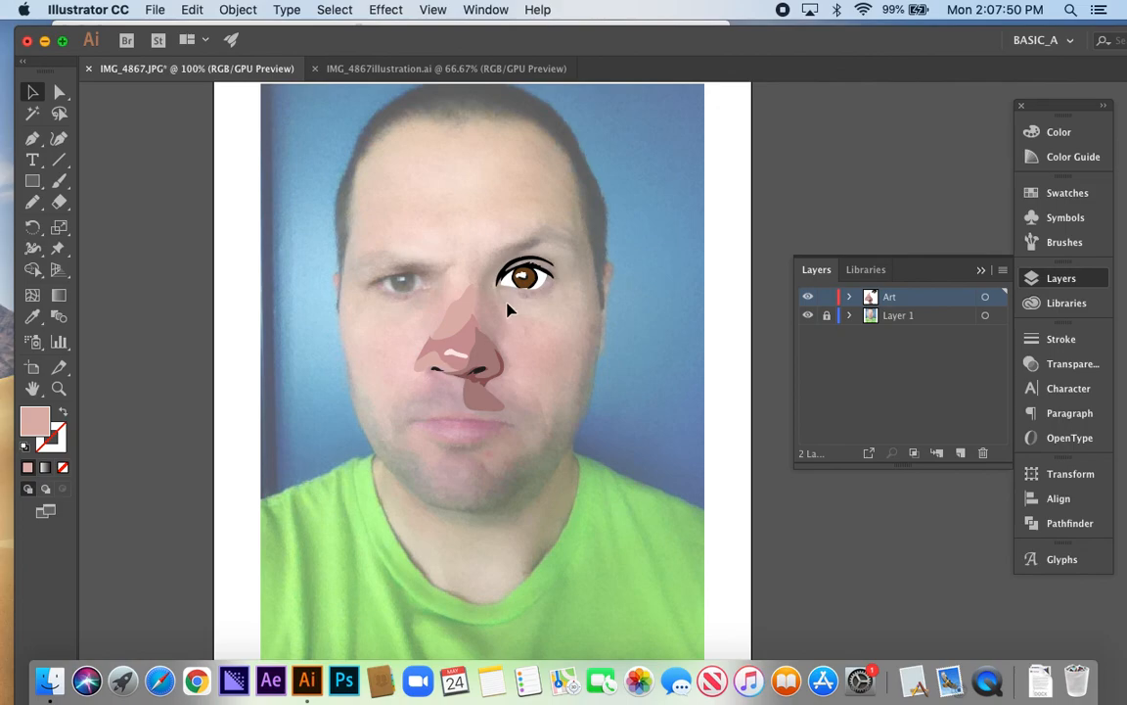
pyautogui.click(395, 68)
pyautogui.moveTo(607, 49); pyautogui.dragTo(239, 242)
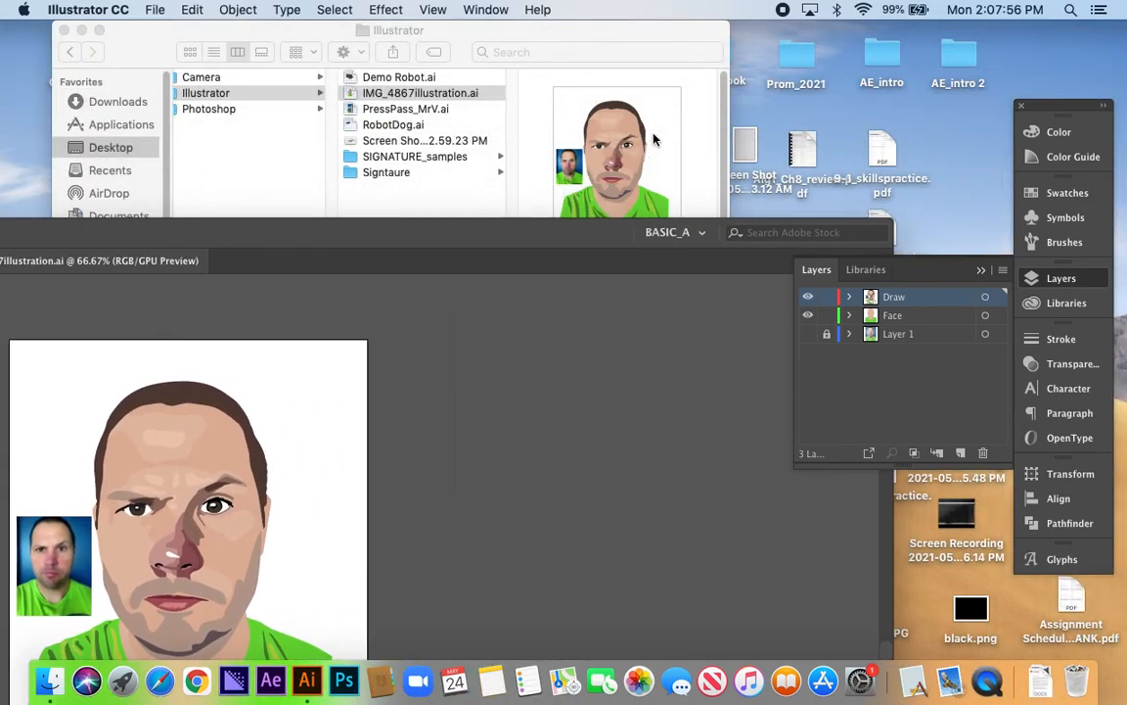